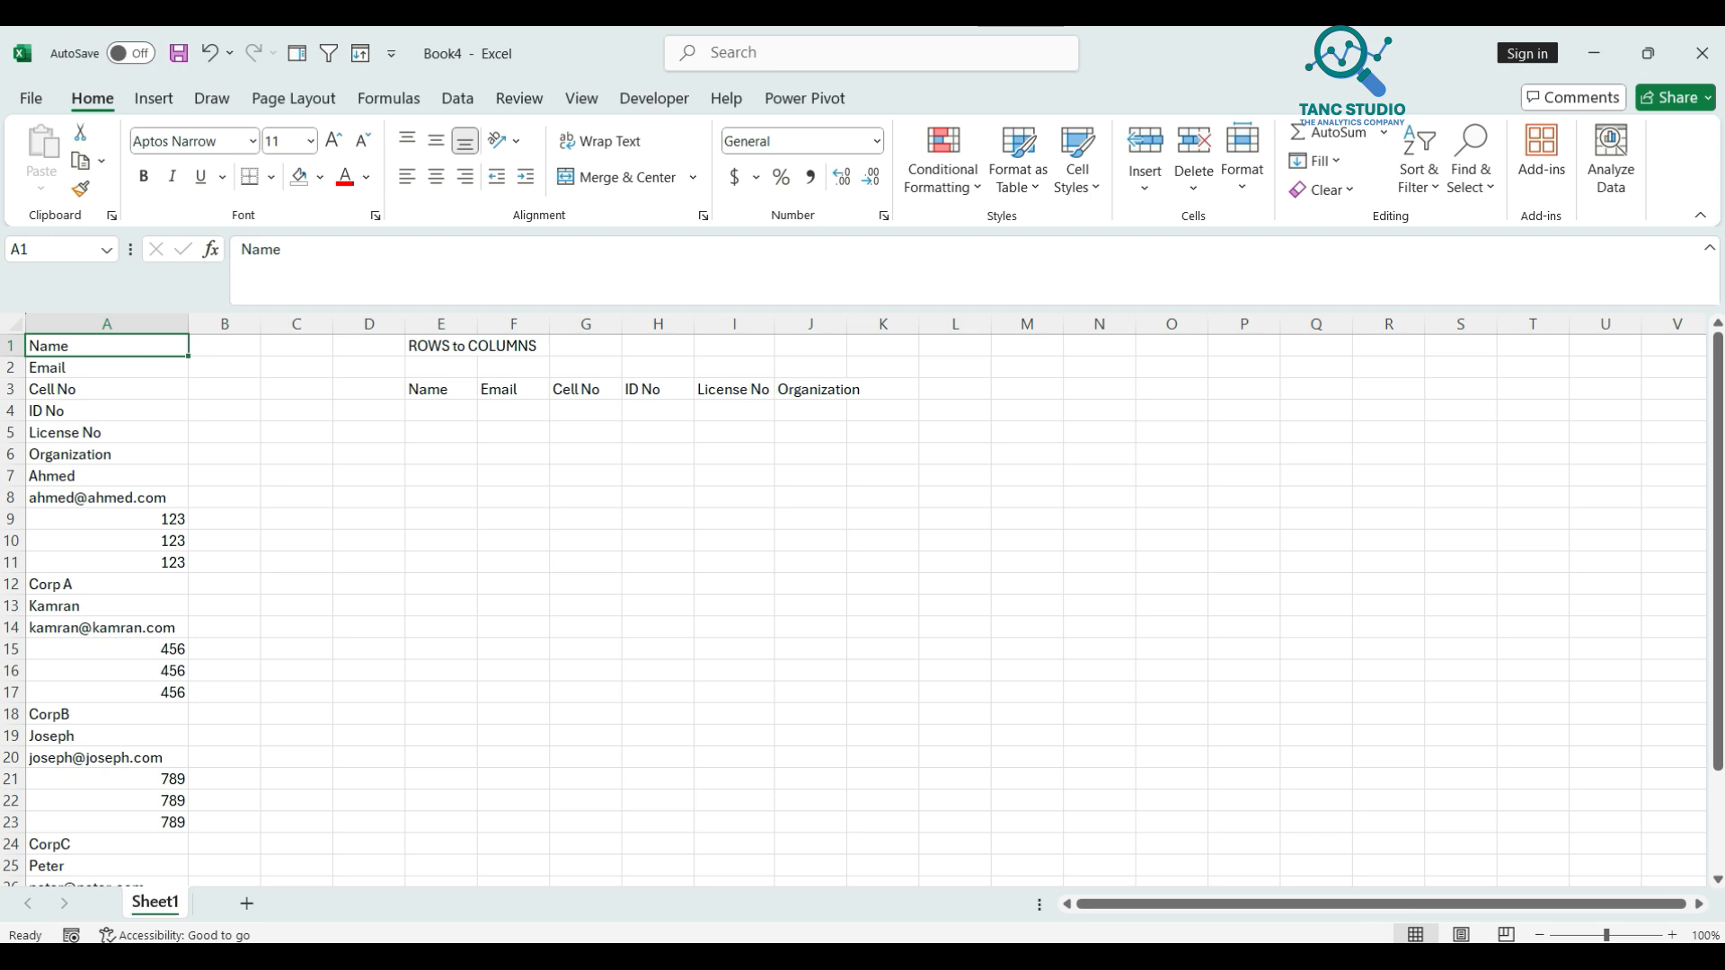
Examine the target headers in E3:J3, the field labels in A1:A6 and the six-row records below them in column A.
{"action": "left_click_drag", "start_coordinate": [440, 389], "coordinate": [848, 389]}
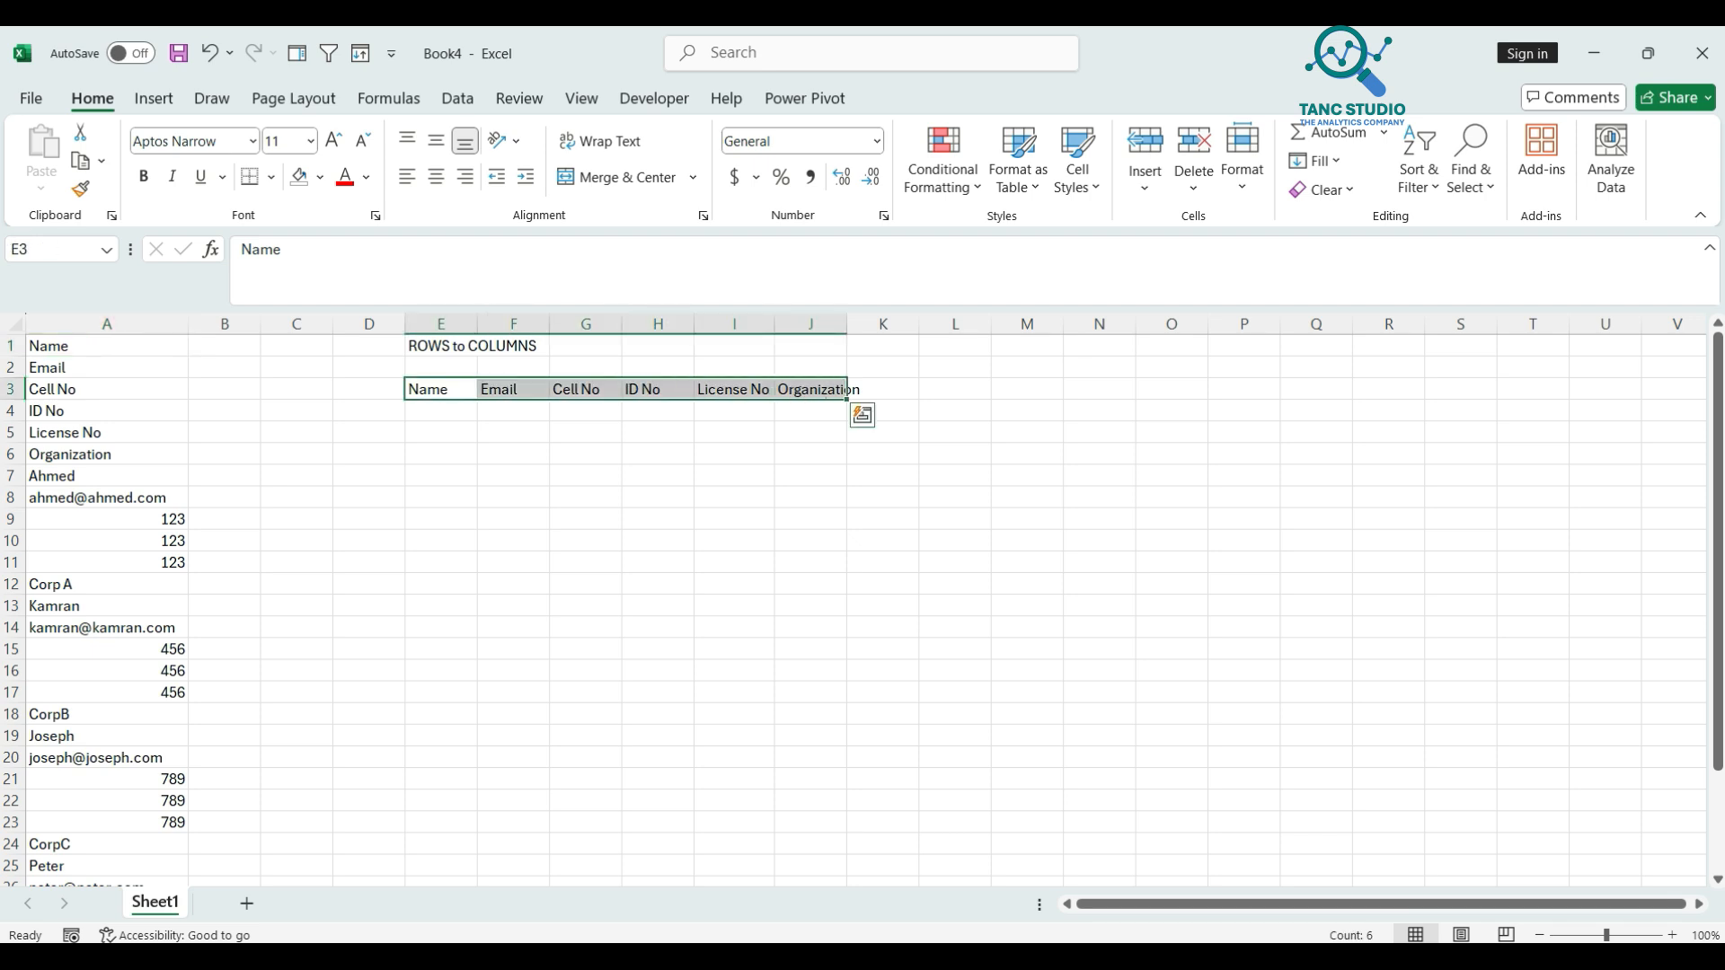
{"action": "left_click", "coordinate": [107, 346]}
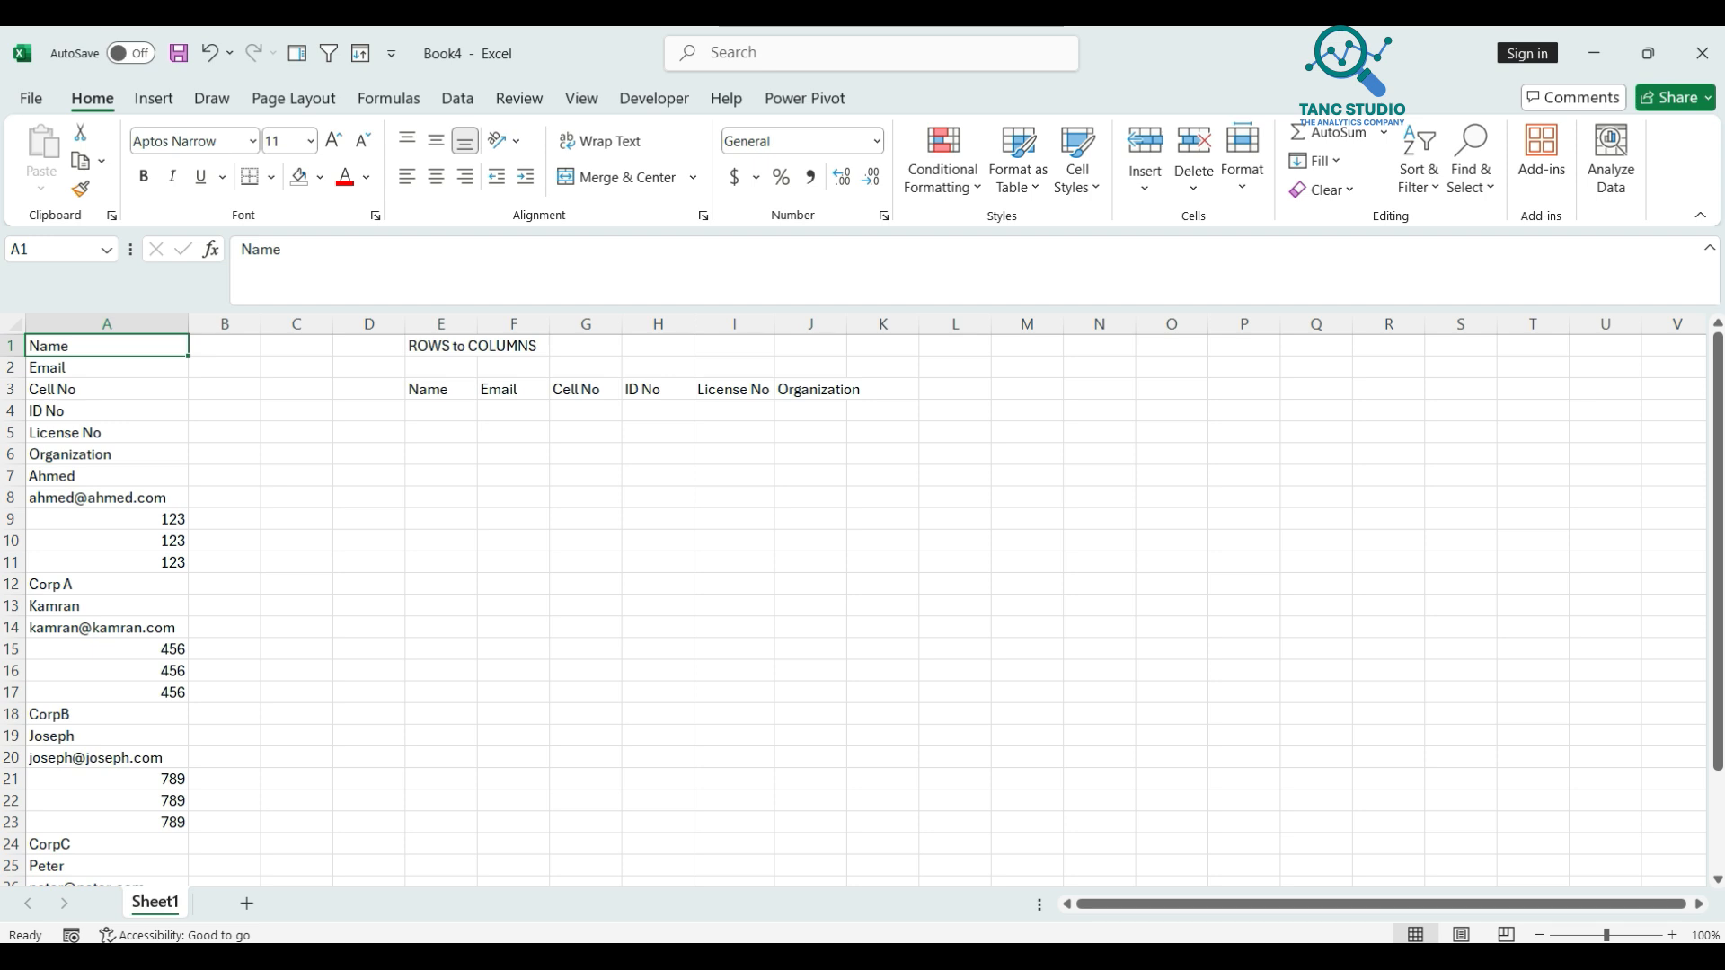
{"action": "key", "text": "shift+Down"}
{"action": "key", "text": "shift+Down"}
{"action": "key", "text": "shift+Down"}
{"action": "key", "text": "shift+Down"}
{"action": "key", "text": "shift+Down"}
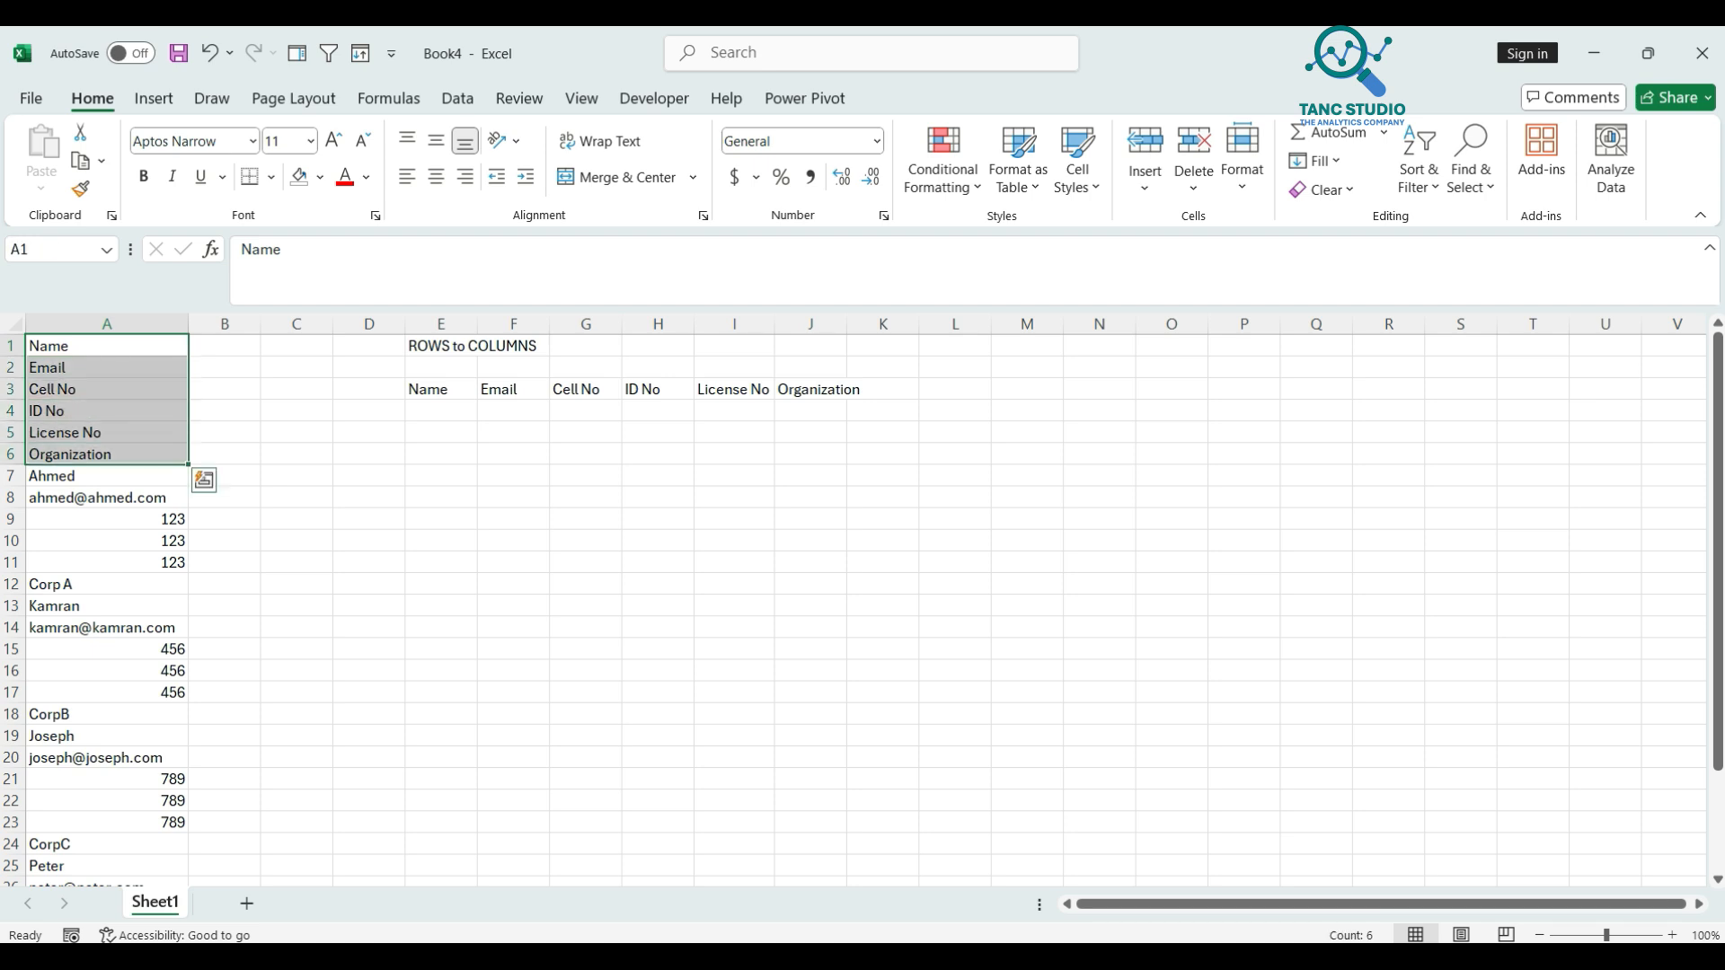
{"action": "key", "text": "Up"}
{"action": "key", "text": "Down"}
{"action": "key", "text": "Down"}
{"action": "key", "text": "Down"}
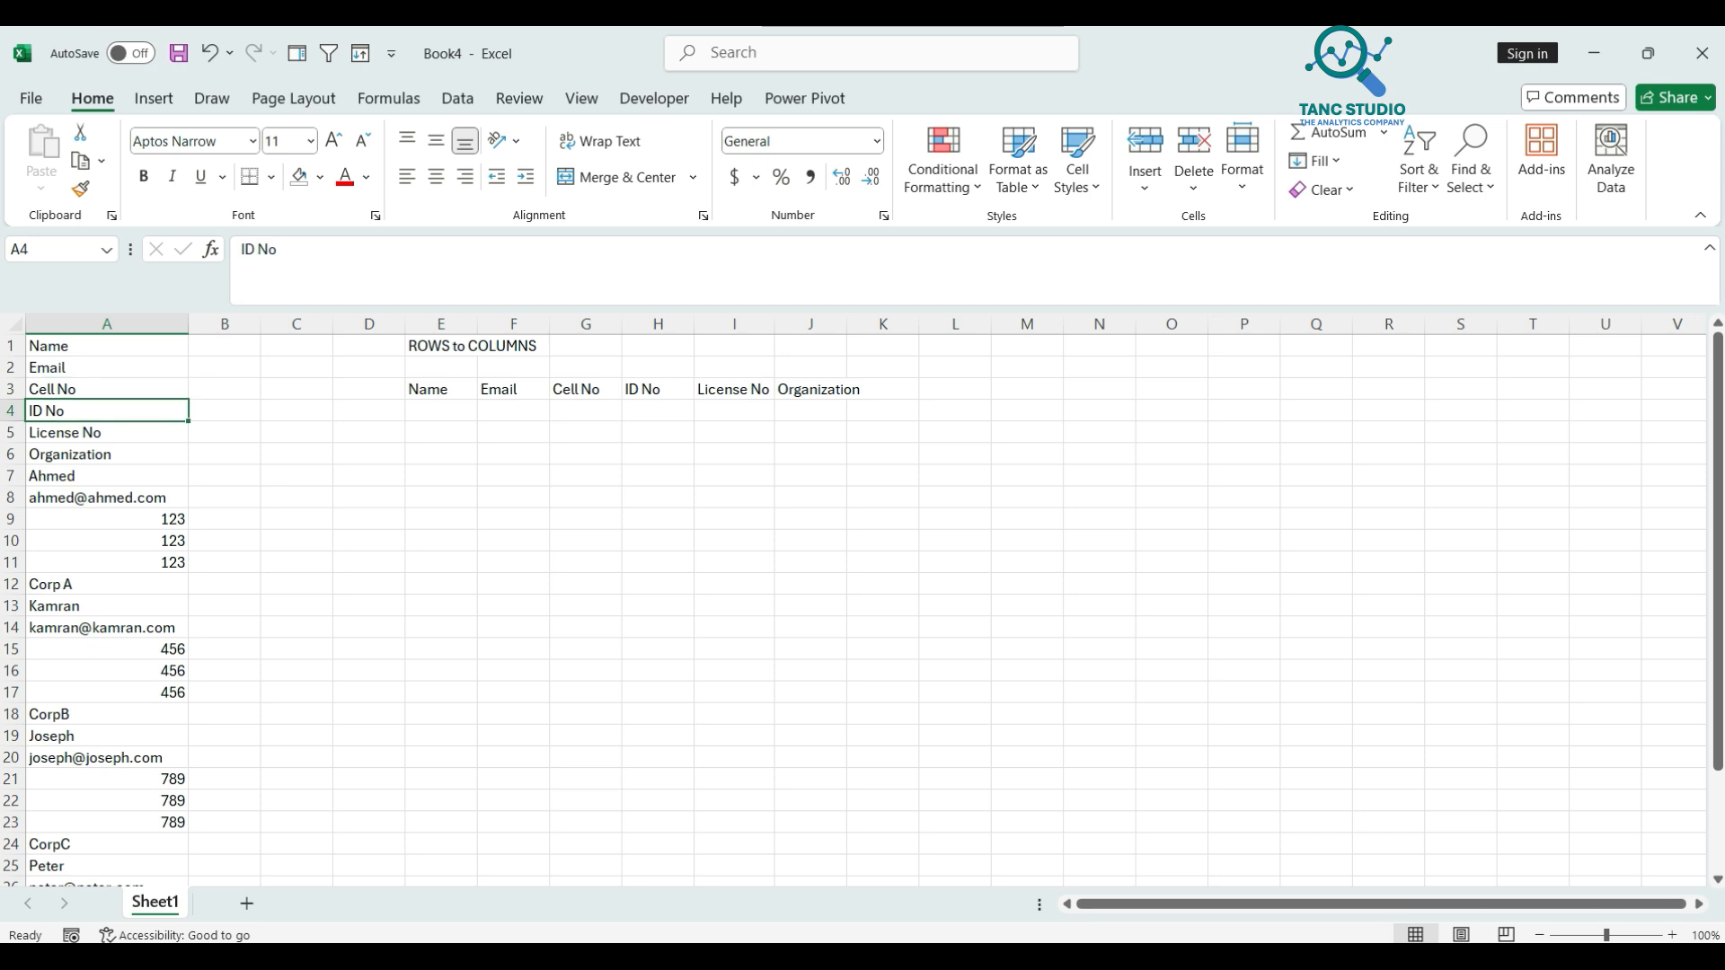
{"action": "key", "text": "Down"}
{"action": "key", "text": "Down"}
{"action": "key", "text": "Down"}
{"action": "key", "text": "shift+Down"}
{"action": "key", "text": "shift+Down"}
{"action": "key", "text": "shift+Down"}
{"action": "key", "text": "shift+Down"}
{"action": "key", "text": "shift+Down"}
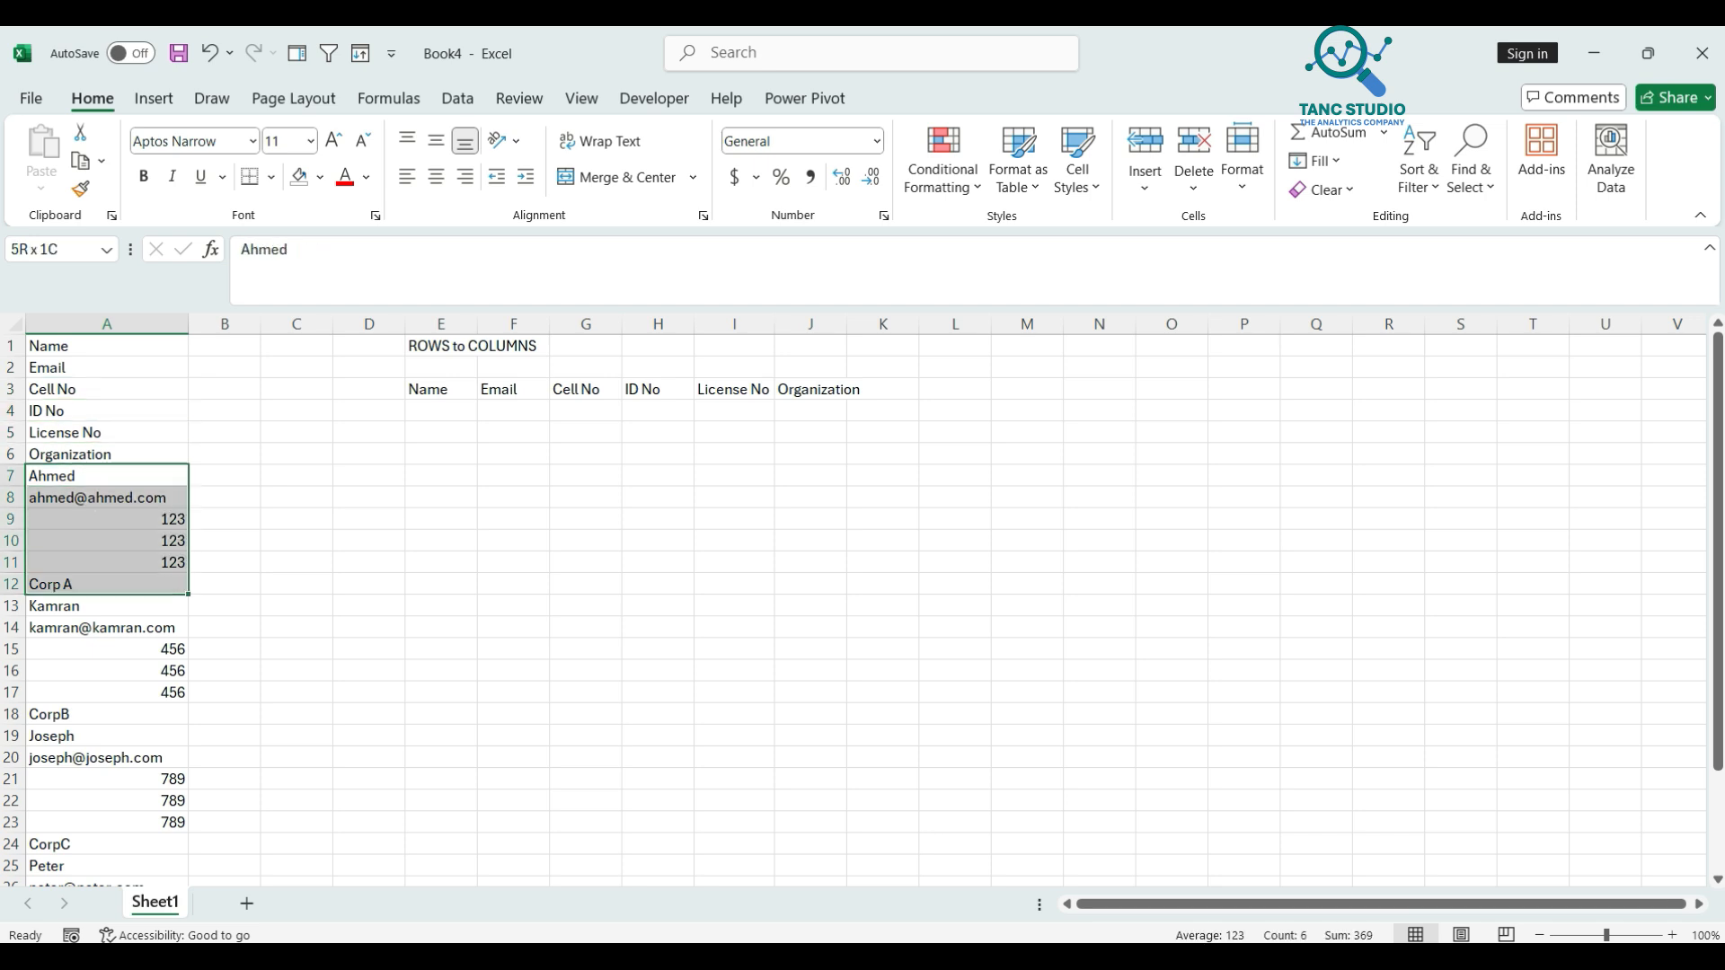
{"action": "left_click_drag", "start_coordinate": [107, 606], "coordinate": [107, 845]}
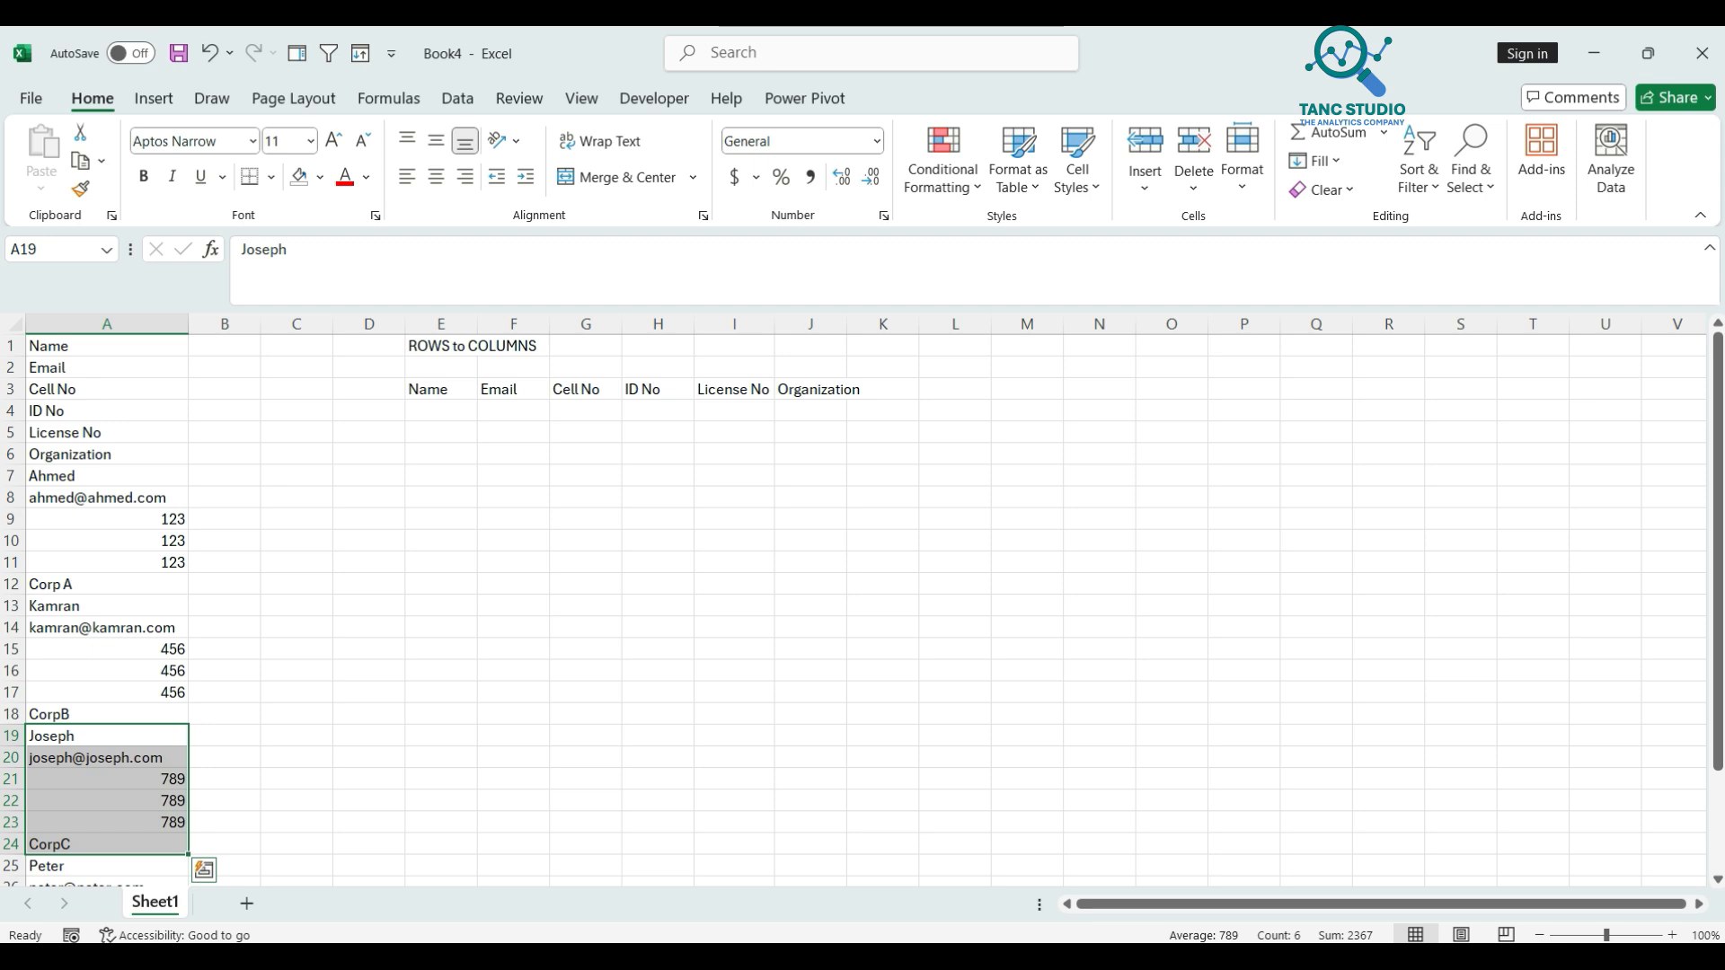
{"action": "scroll", "coordinate": [862, 602], "scroll_direction": "down", "scroll_amount": 3}
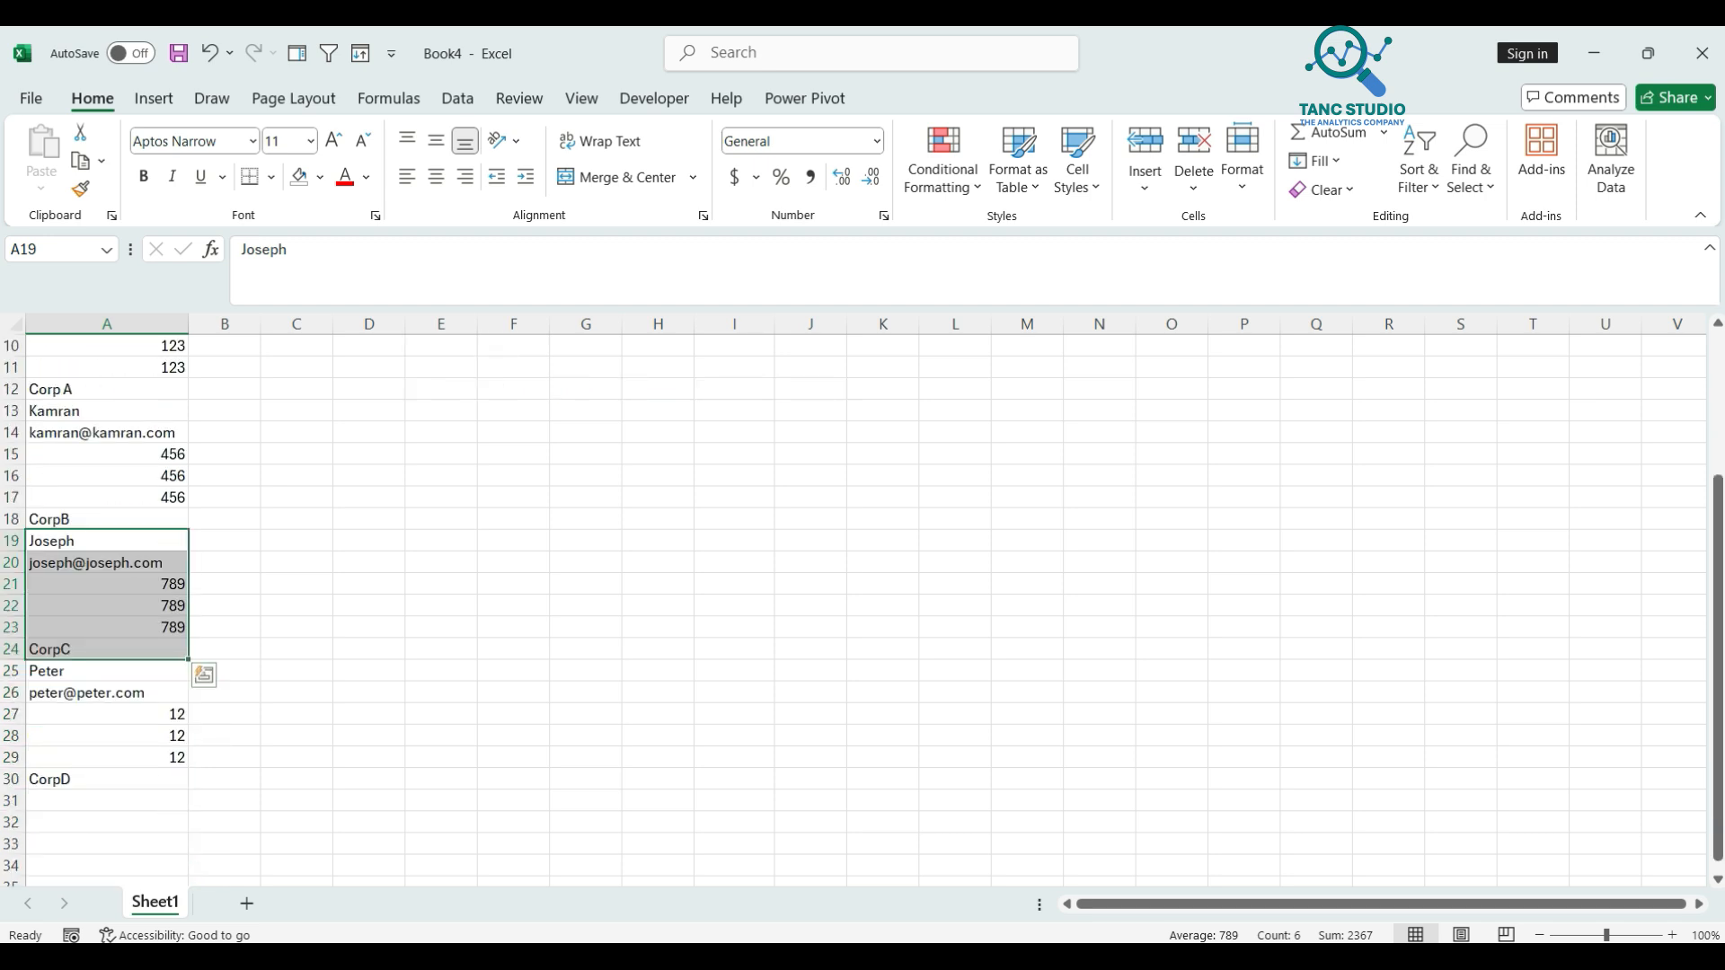
{"action": "scroll", "coordinate": [862, 602], "scroll_direction": "up", "scroll_amount": 3}
Load the range A1:A30 into the Power Query Editor as a table without marking it as having headers.
{"action": "left_click", "coordinate": [107, 346]}
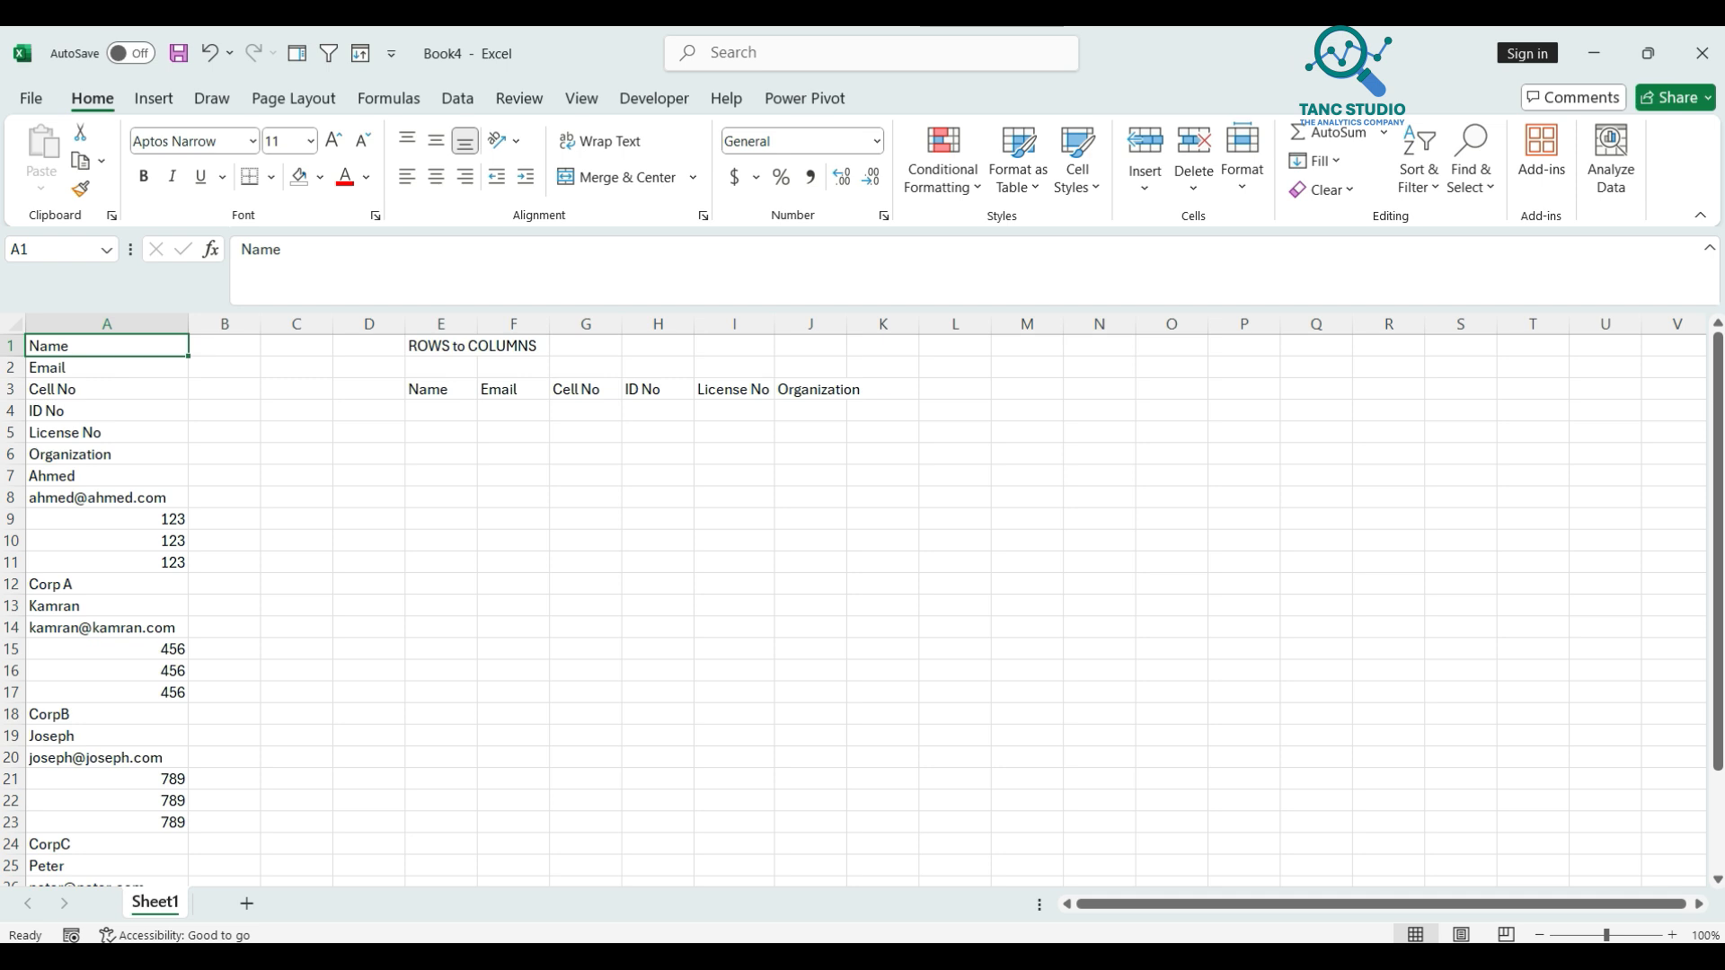
{"action": "key", "text": "ctrl+shift+Down"}
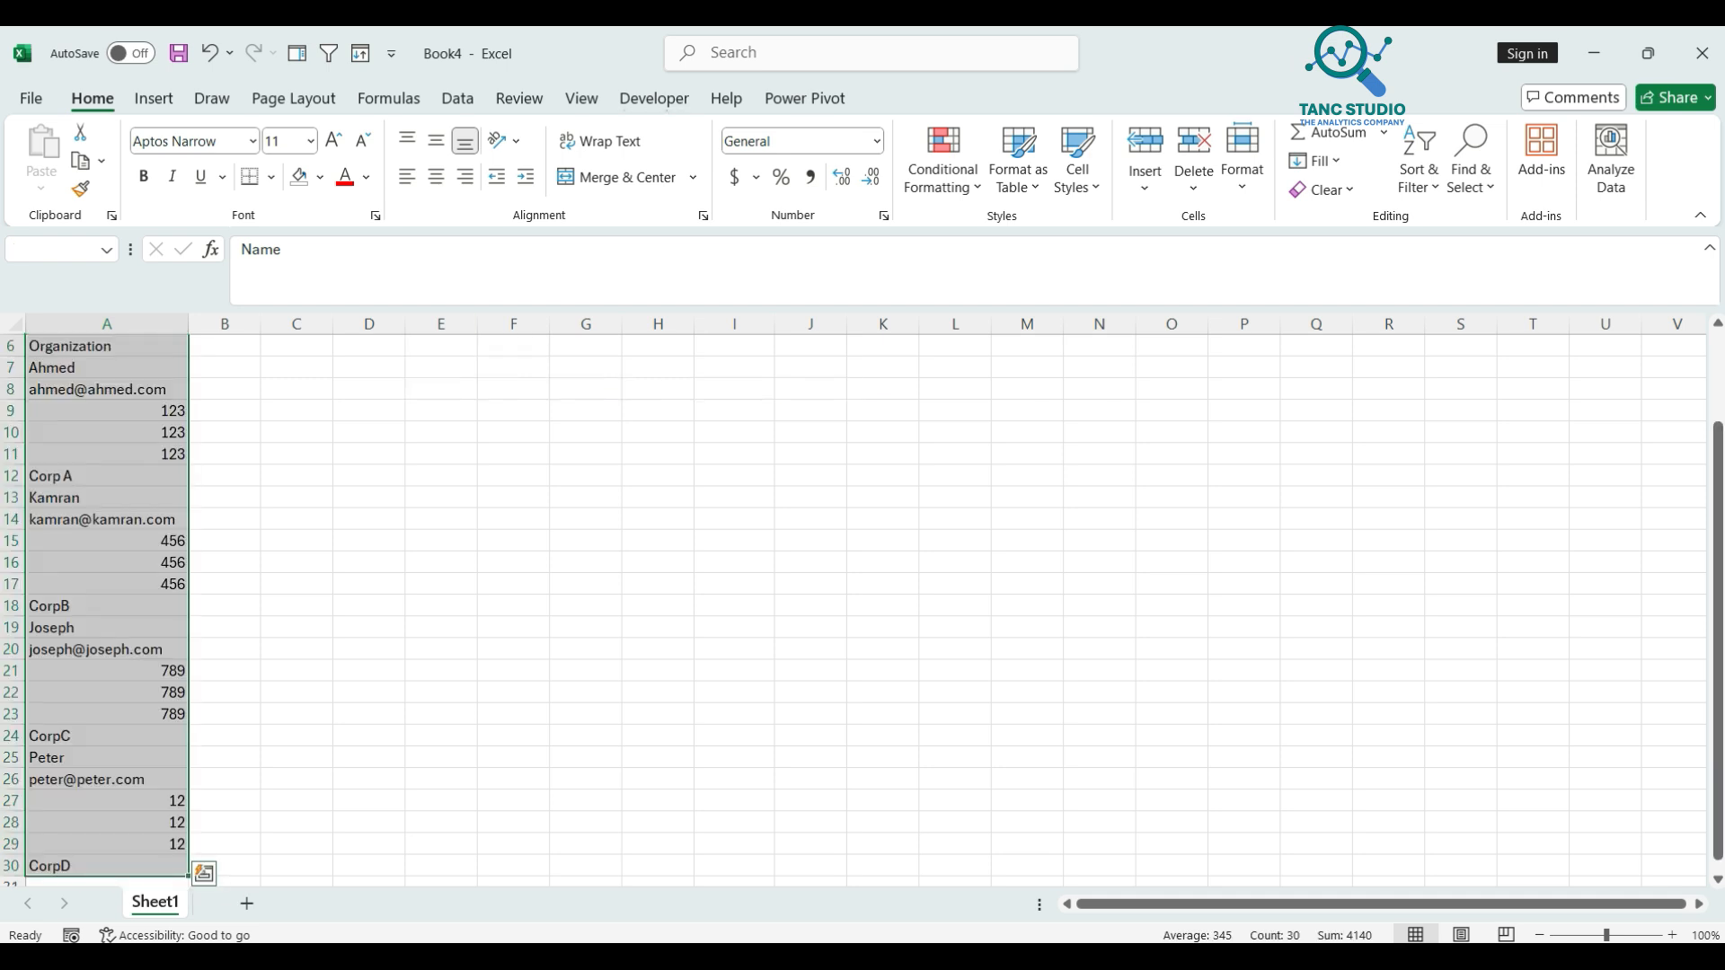
{"action": "left_click", "coordinate": [457, 99]}
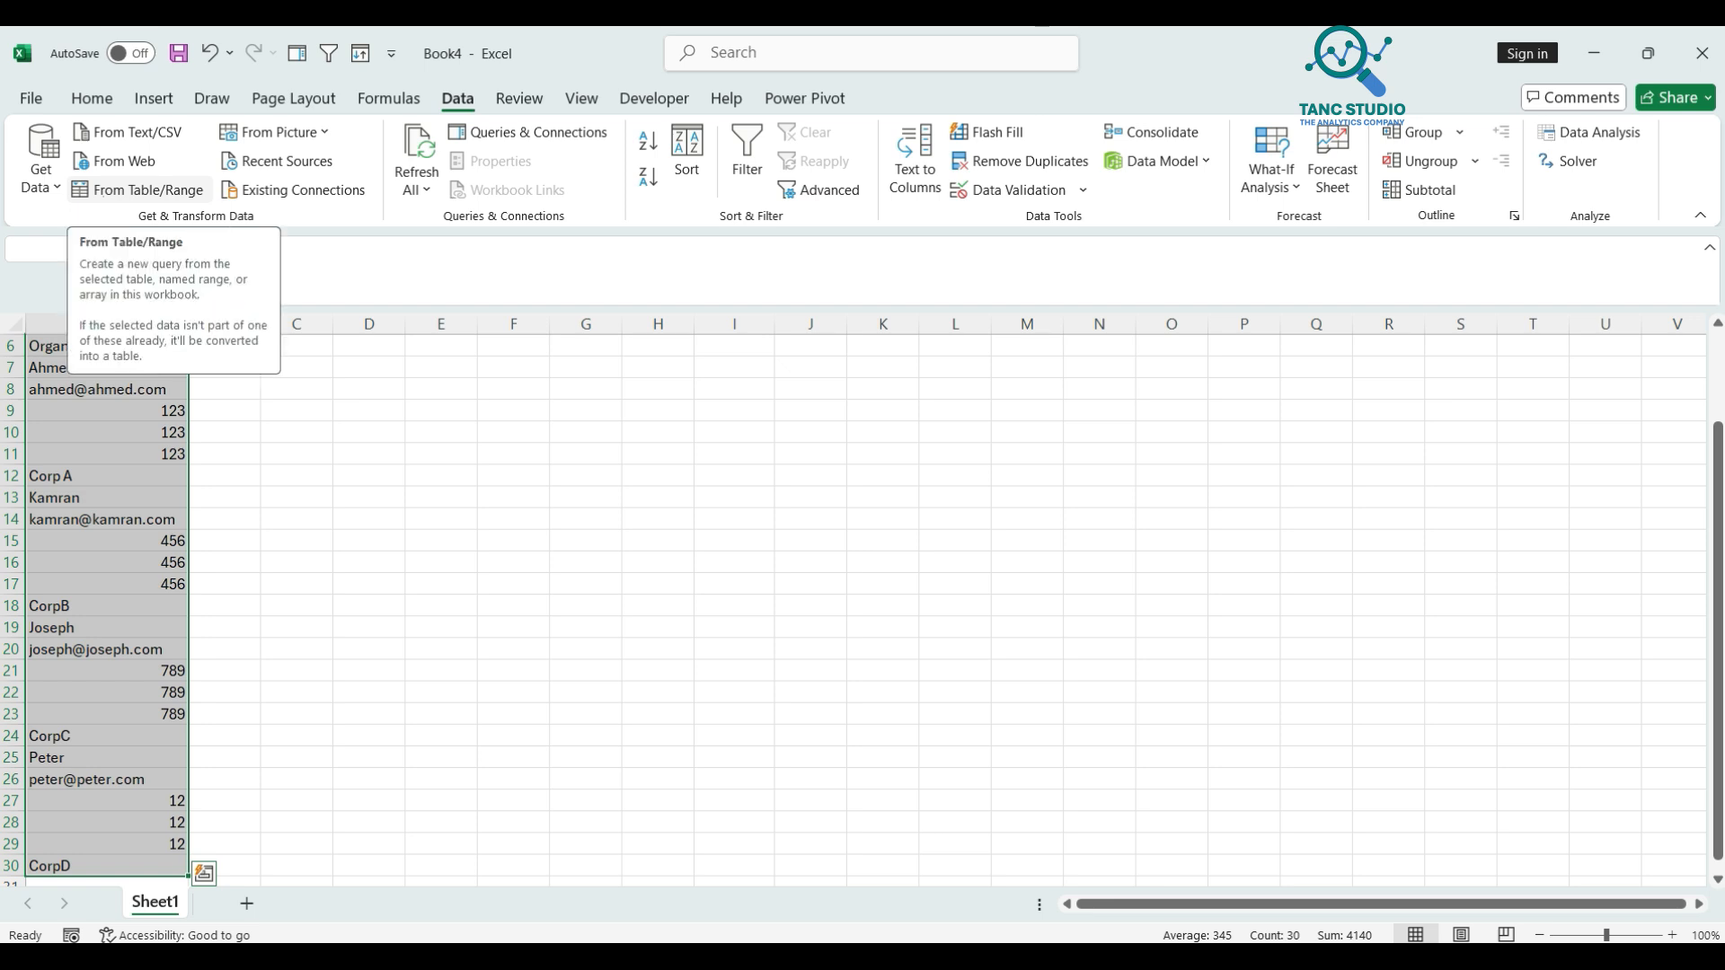
{"action": "left_click", "coordinate": [144, 189]}
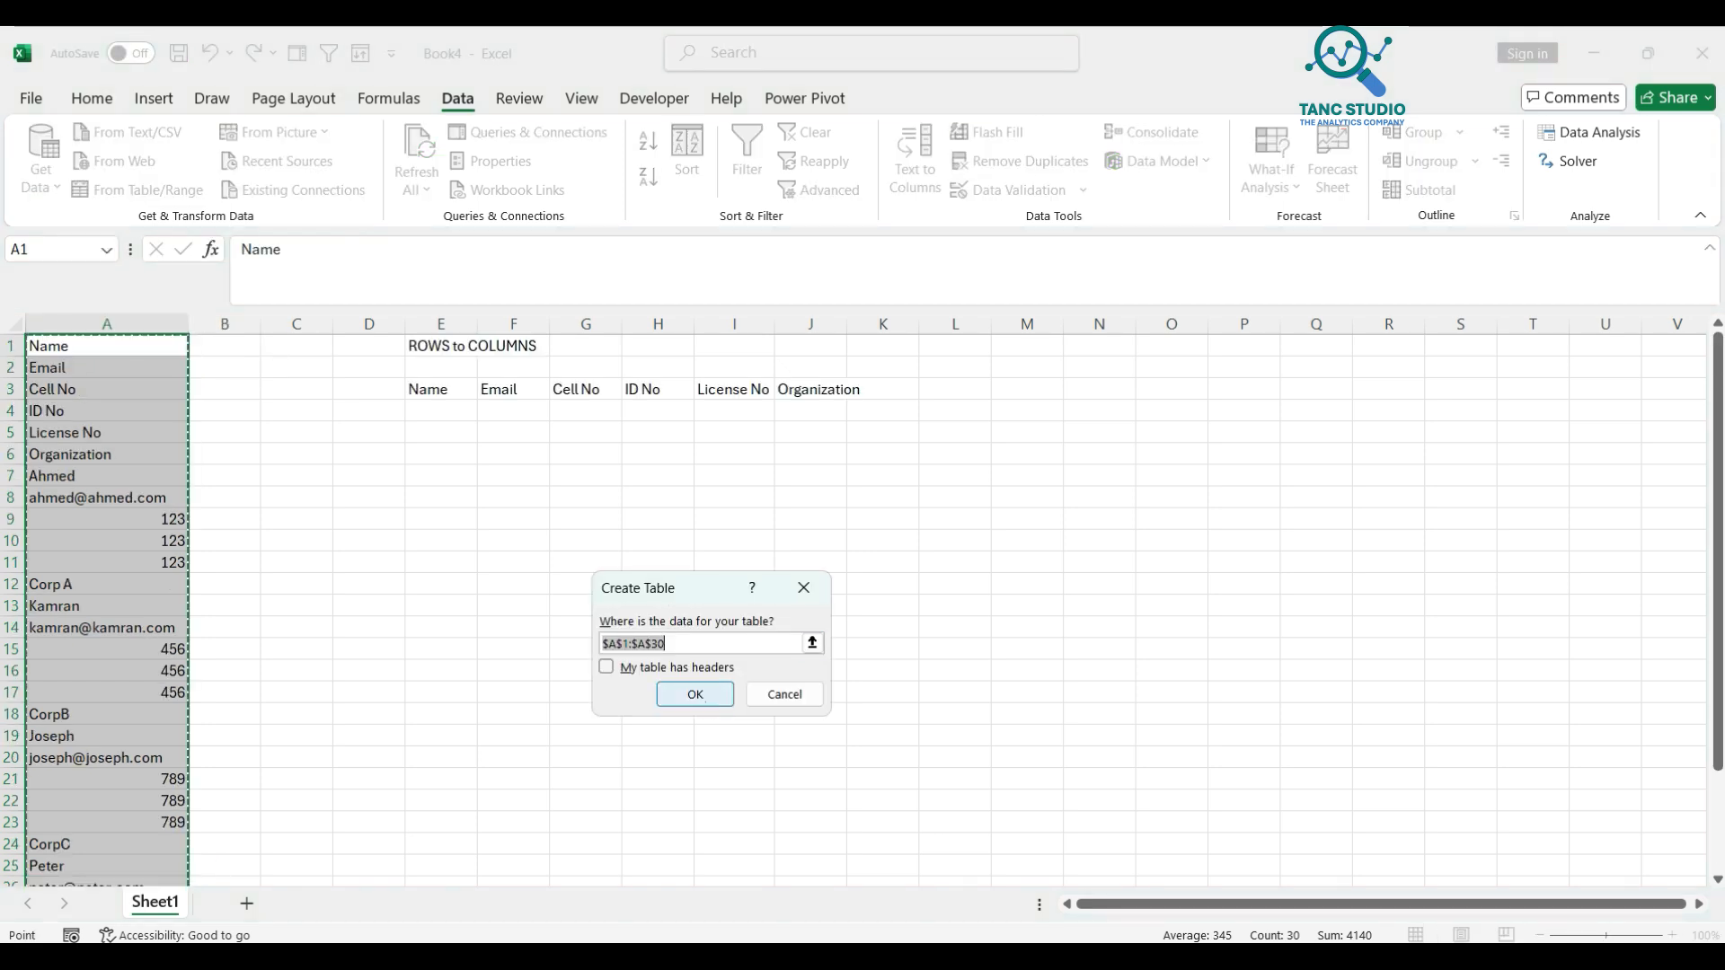
{"action": "left_click", "coordinate": [696, 694]}
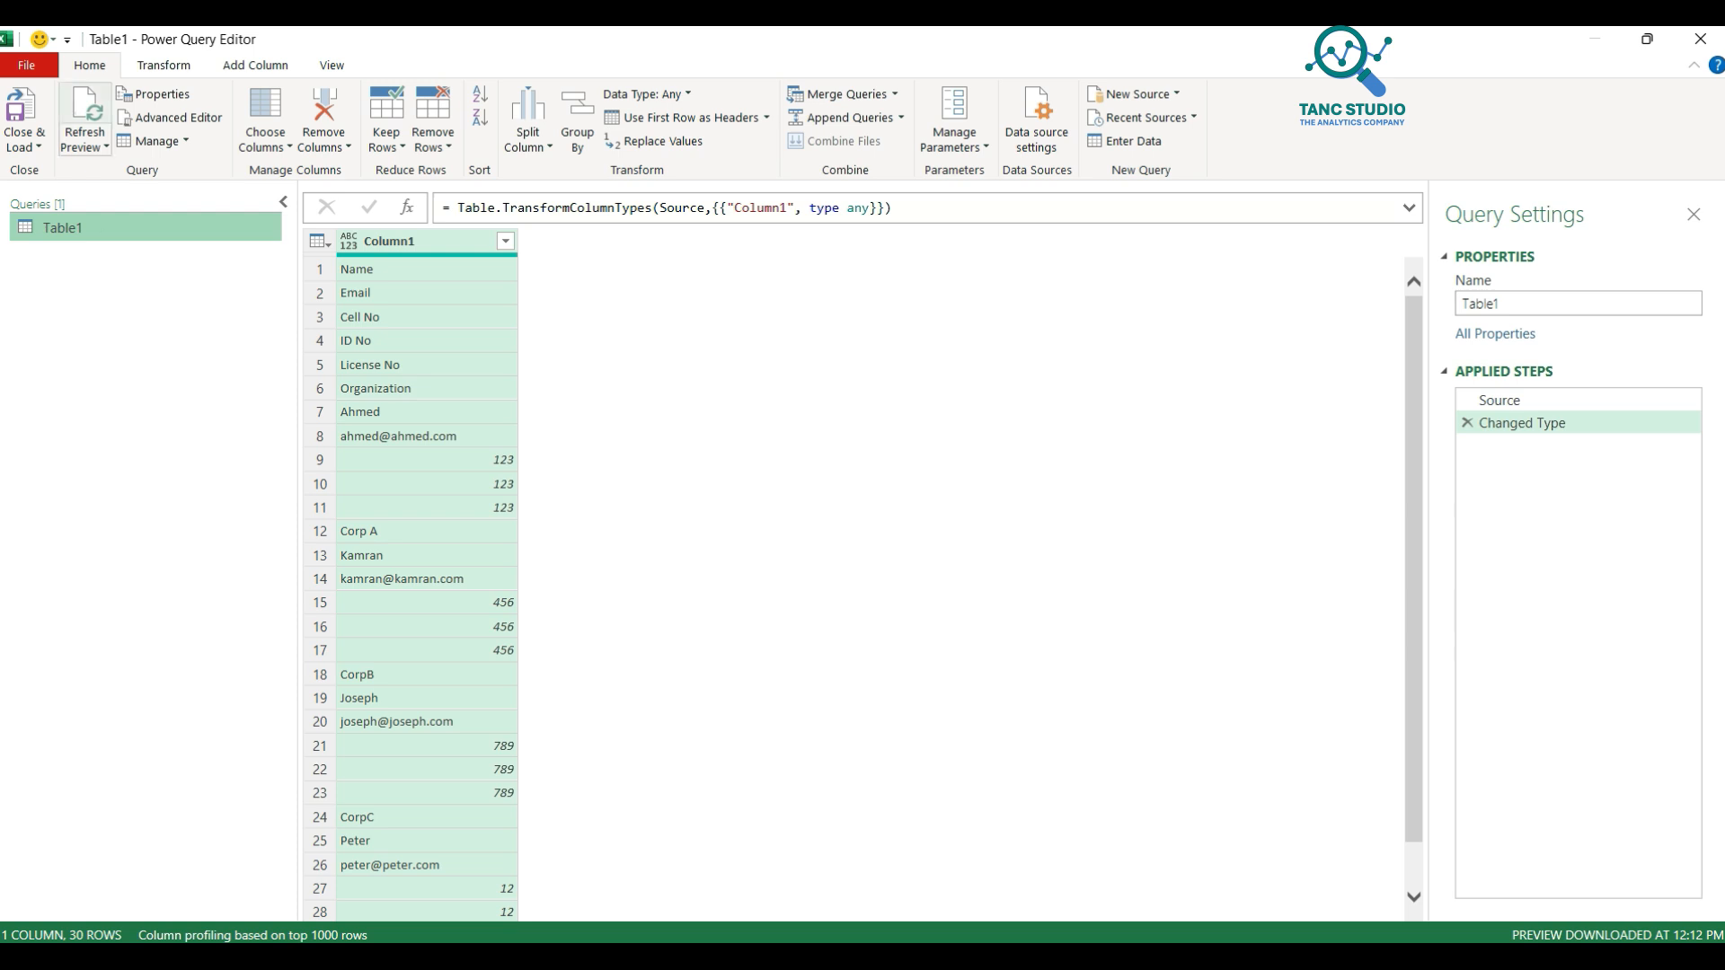
Add an index column starting from 0 to the query.
{"action": "left_click", "coordinate": [255, 65]}
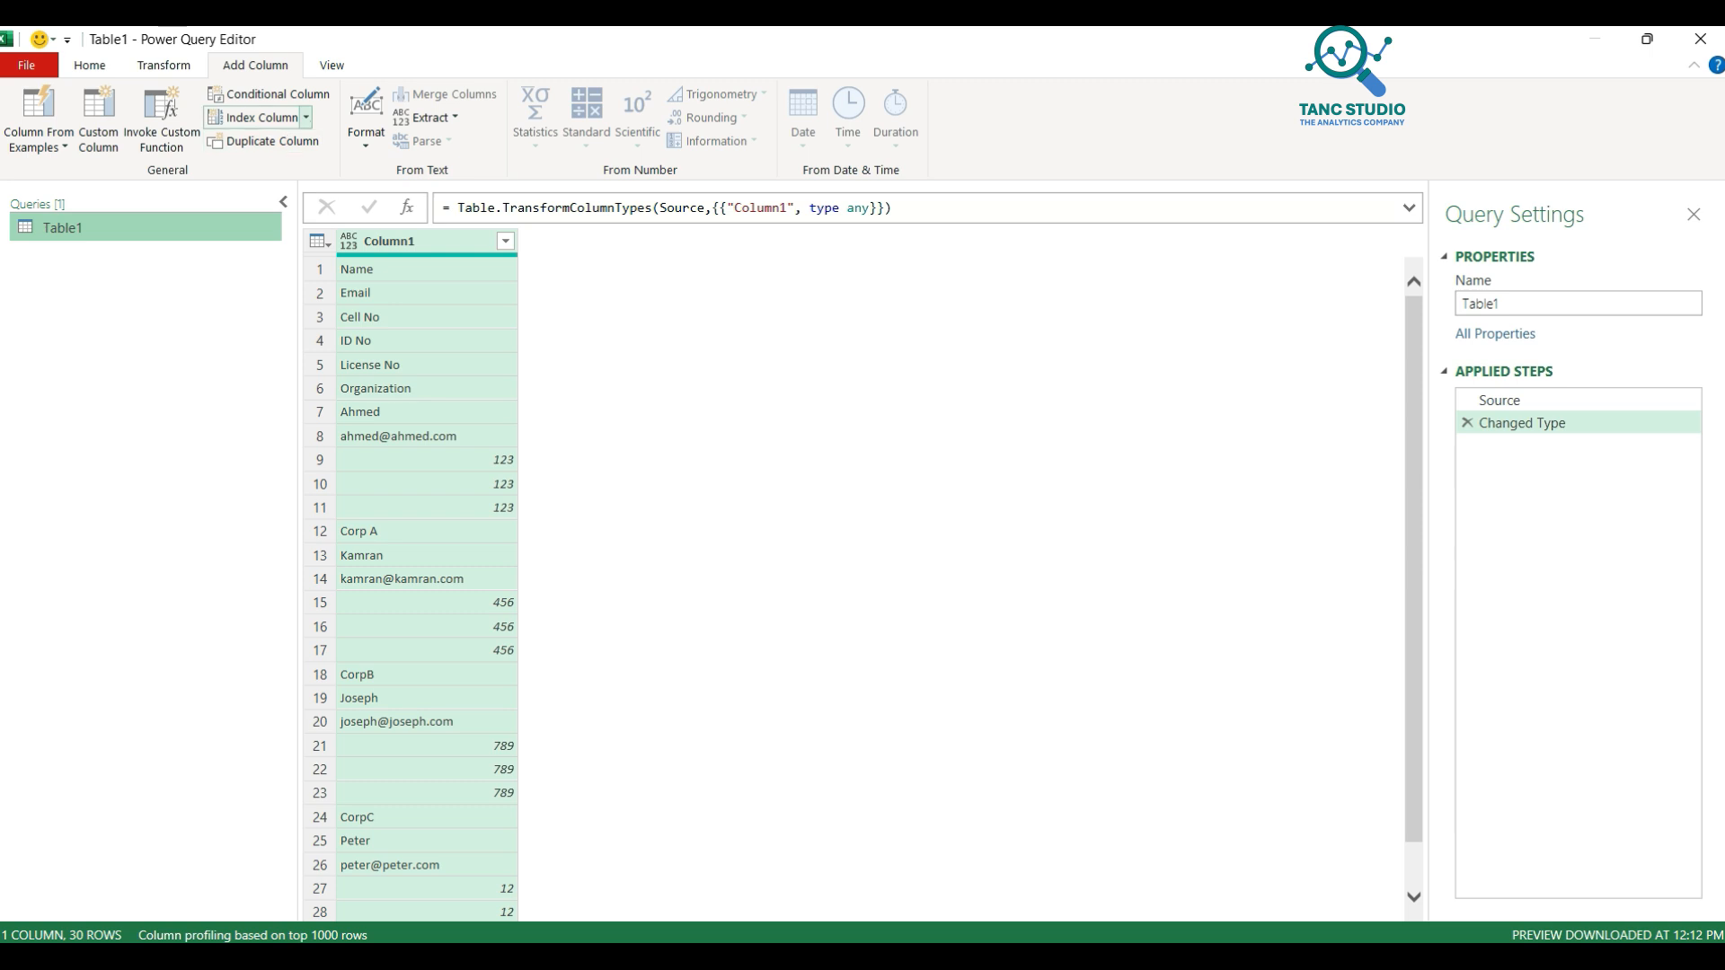
{"action": "left_click", "coordinate": [305, 118]}
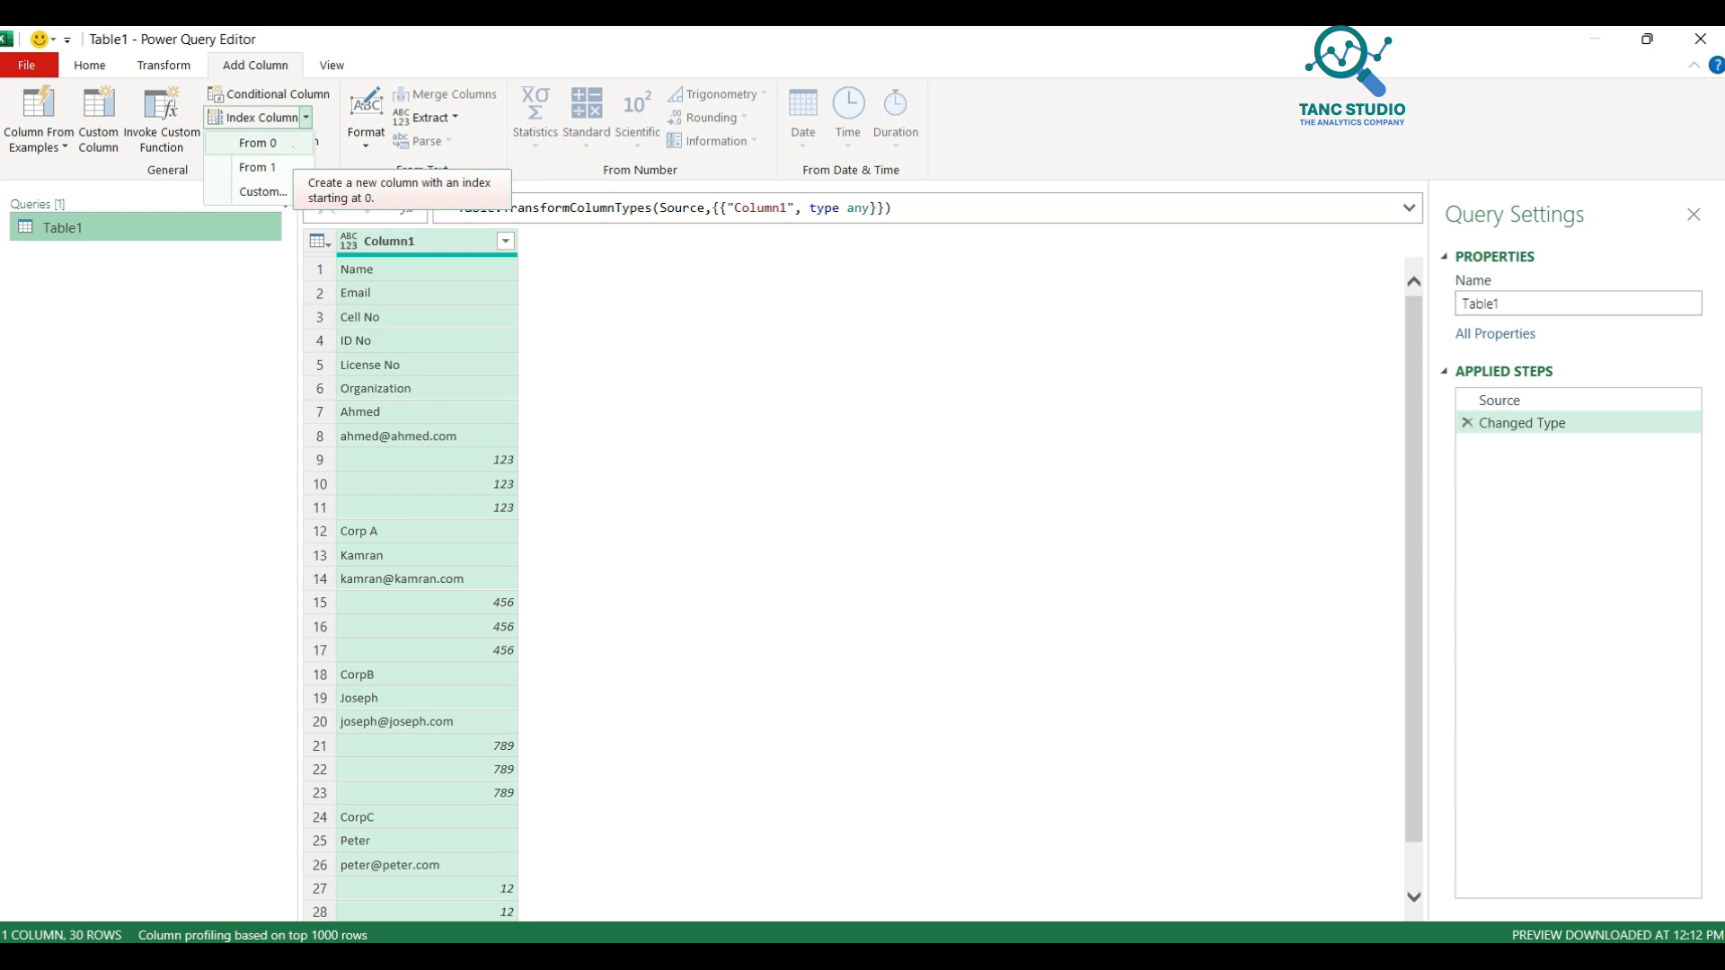
{"action": "left_click", "coordinate": [258, 143]}
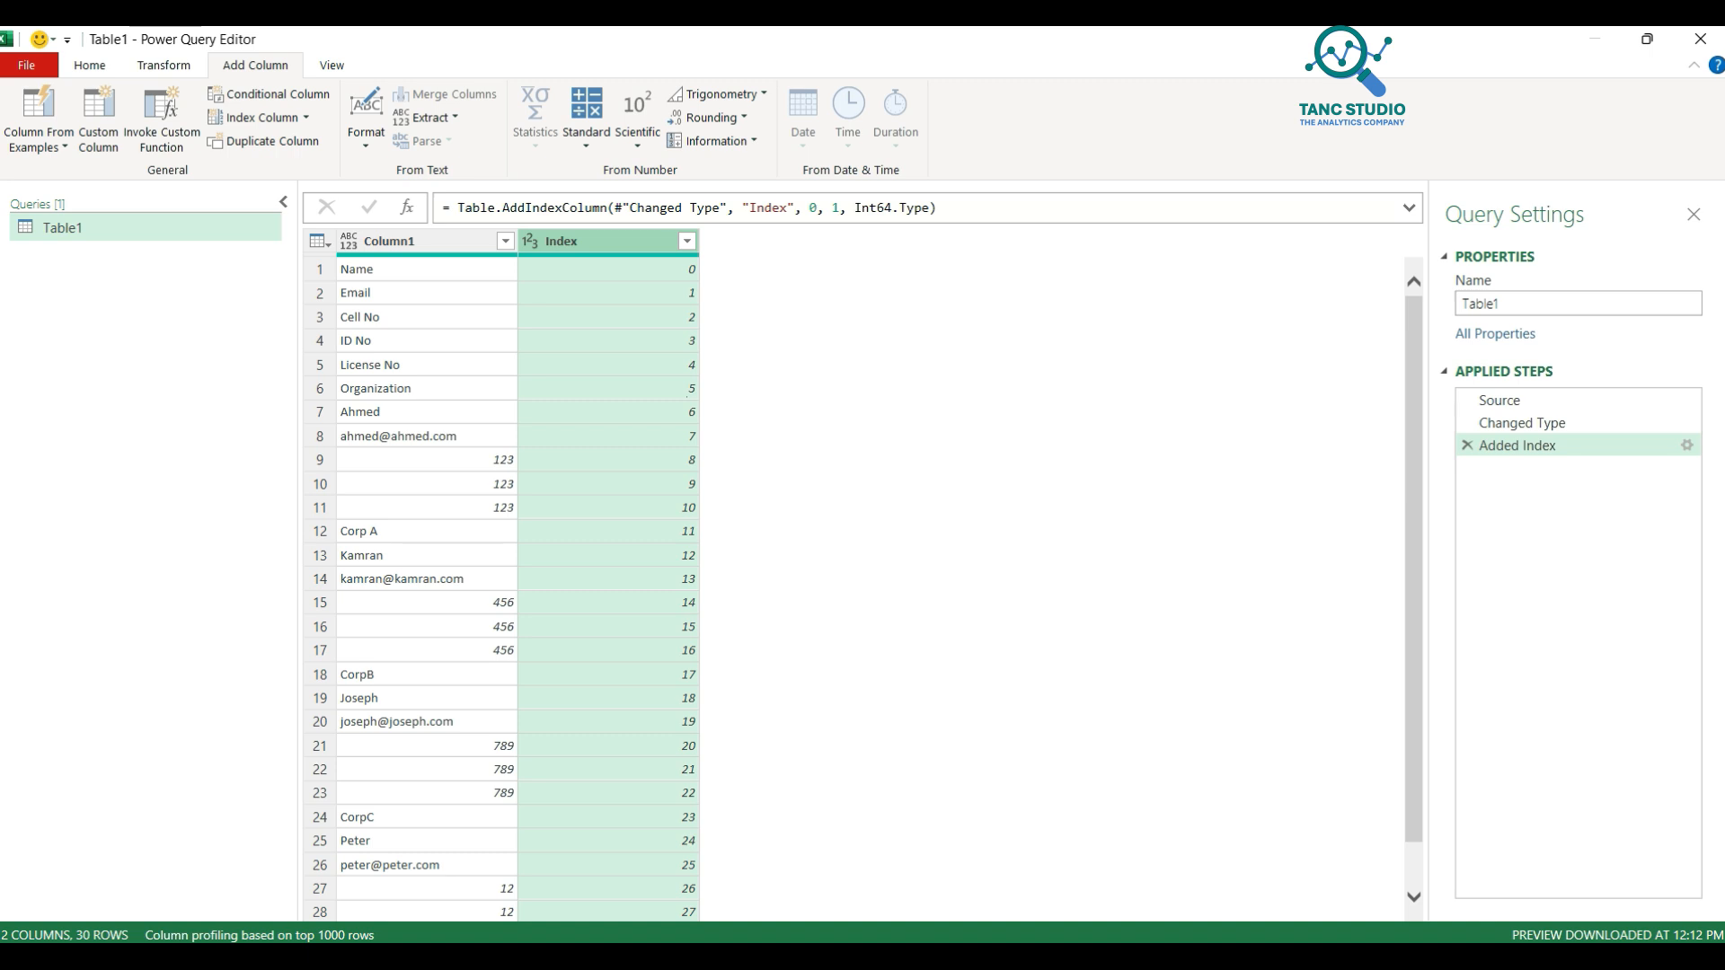
Examine the index values row by row against the field labels and the first records.
{"action": "left_click", "coordinate": [672, 270]}
{"action": "left_click", "coordinate": [672, 292]}
{"action": "left_click", "coordinate": [672, 317]}
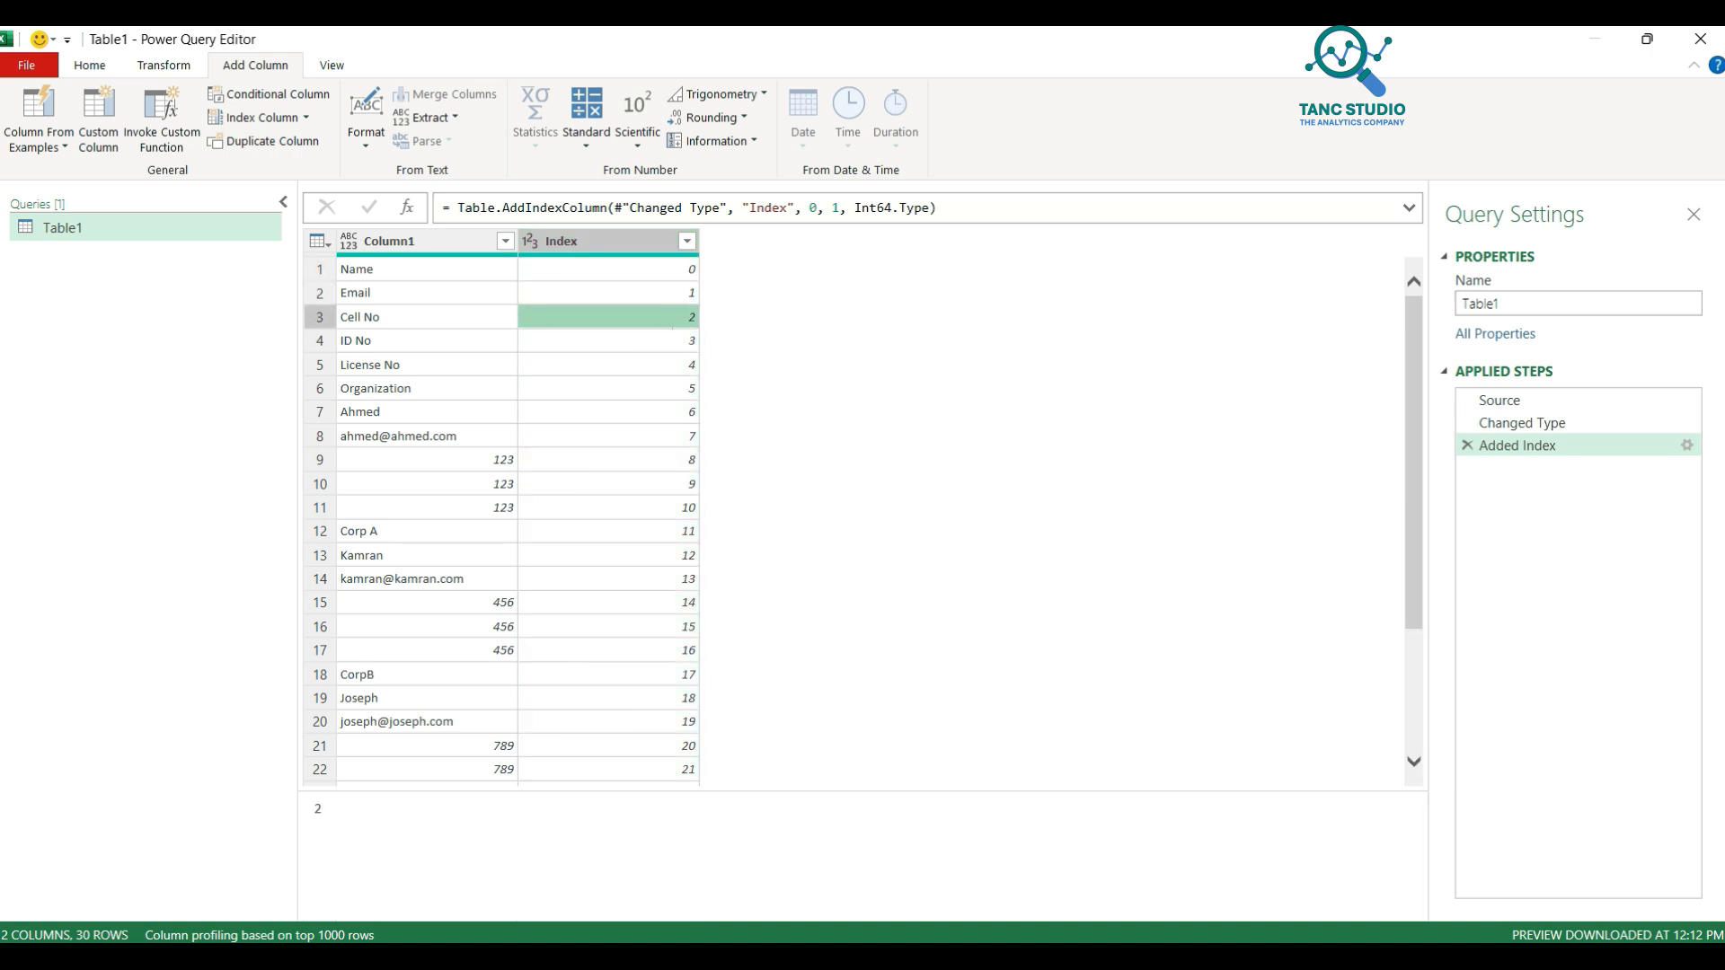
{"action": "left_click", "coordinate": [672, 341]}
{"action": "left_click", "coordinate": [671, 365]}
{"action": "left_click", "coordinate": [672, 384]}
{"action": "left_click", "coordinate": [669, 414]}
{"action": "left_click", "coordinate": [667, 436]}
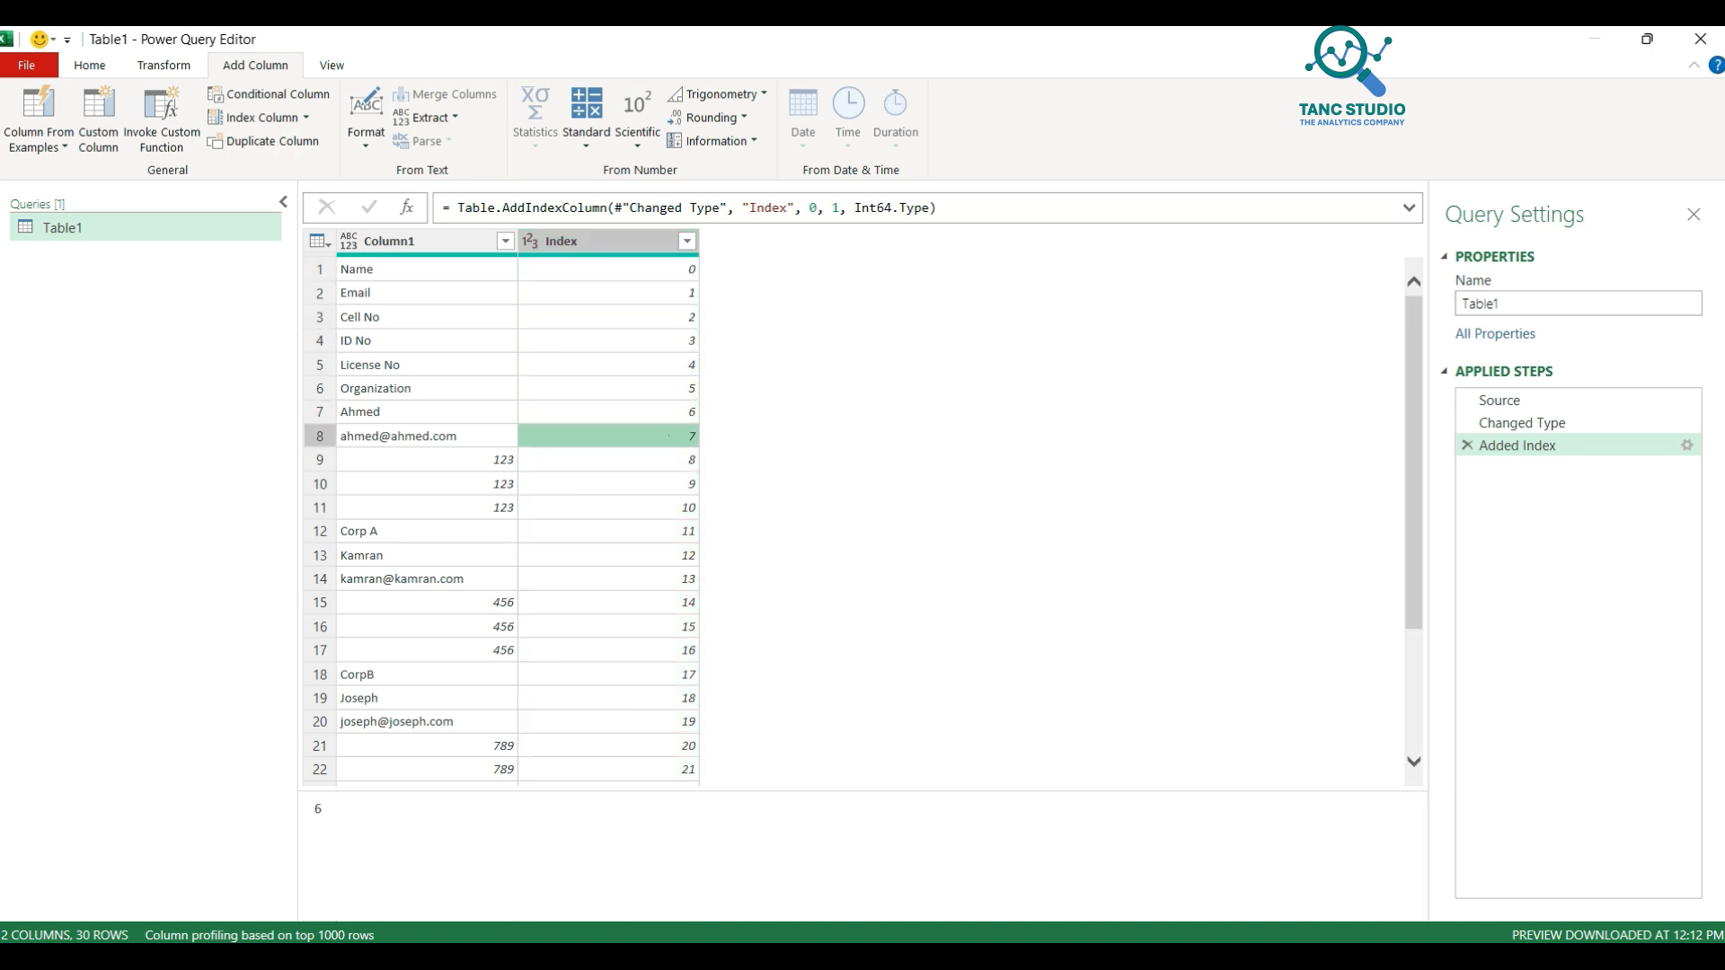
{"action": "left_click", "coordinate": [665, 460]}
{"action": "left_click", "coordinate": [663, 484]}
{"action": "left_click", "coordinate": [662, 507]}
{"action": "left_click", "coordinate": [660, 532]}
{"action": "key", "text": "Down"}
{"action": "key", "text": "Down"}
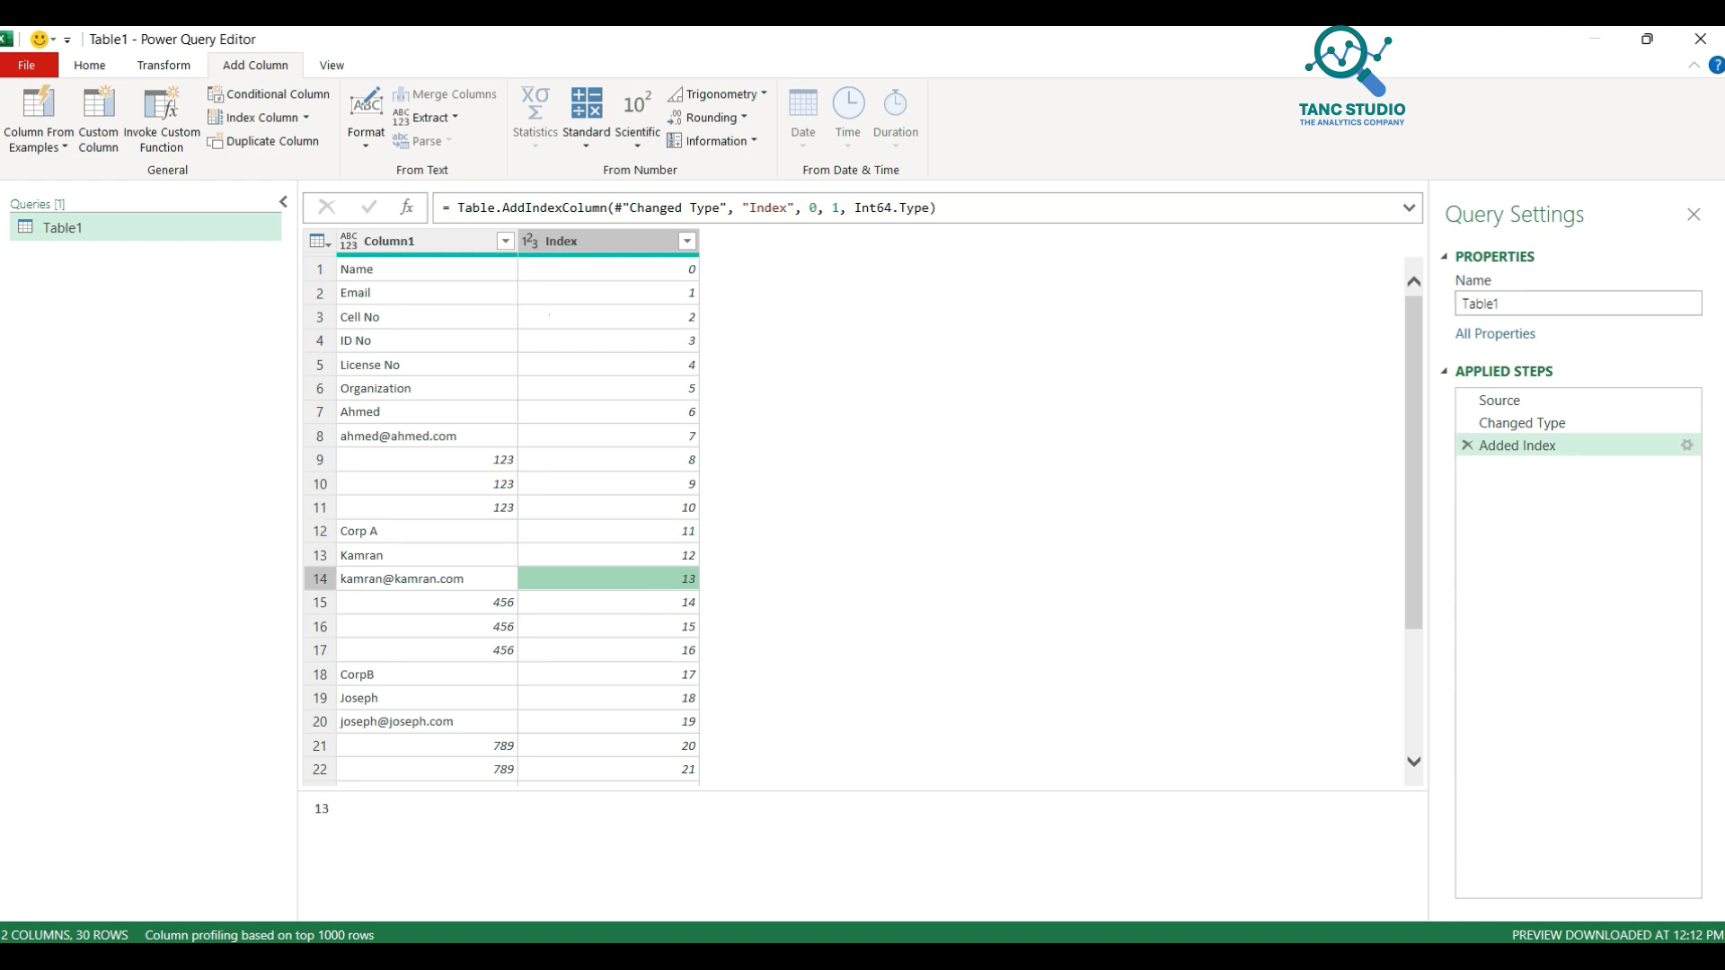
Start a custom column and name it Set_of_6.
{"action": "left_click", "coordinate": [98, 117]}
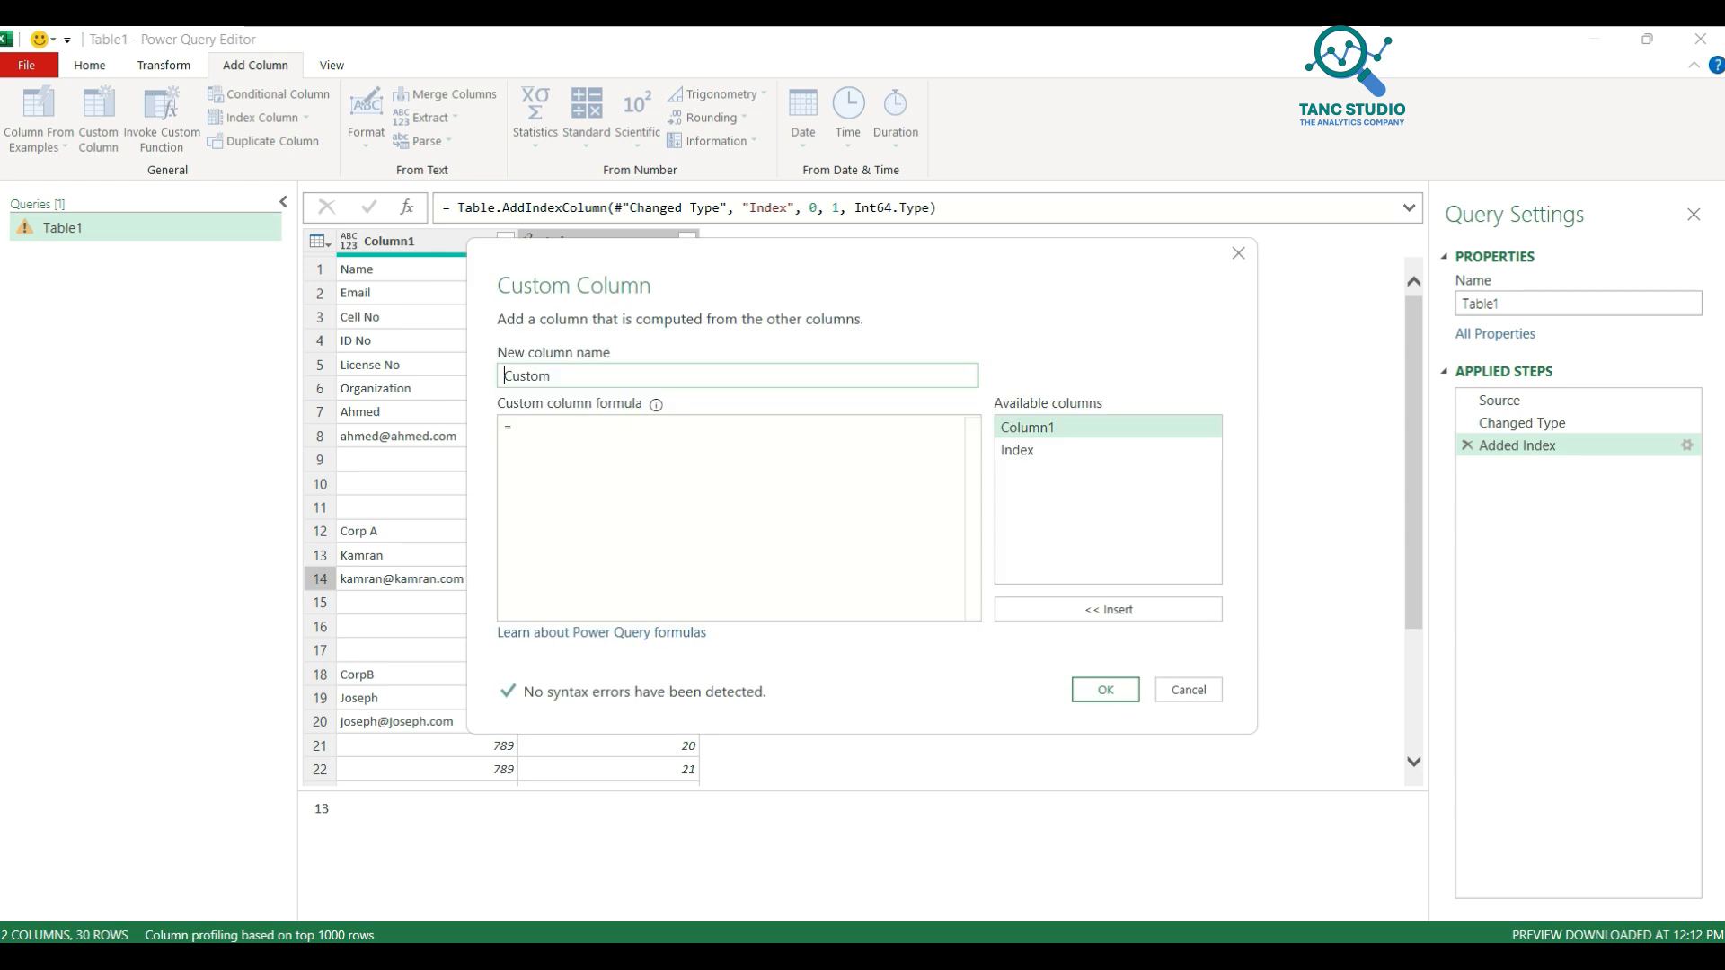
{"action": "type", "text": "Set_of_6"}
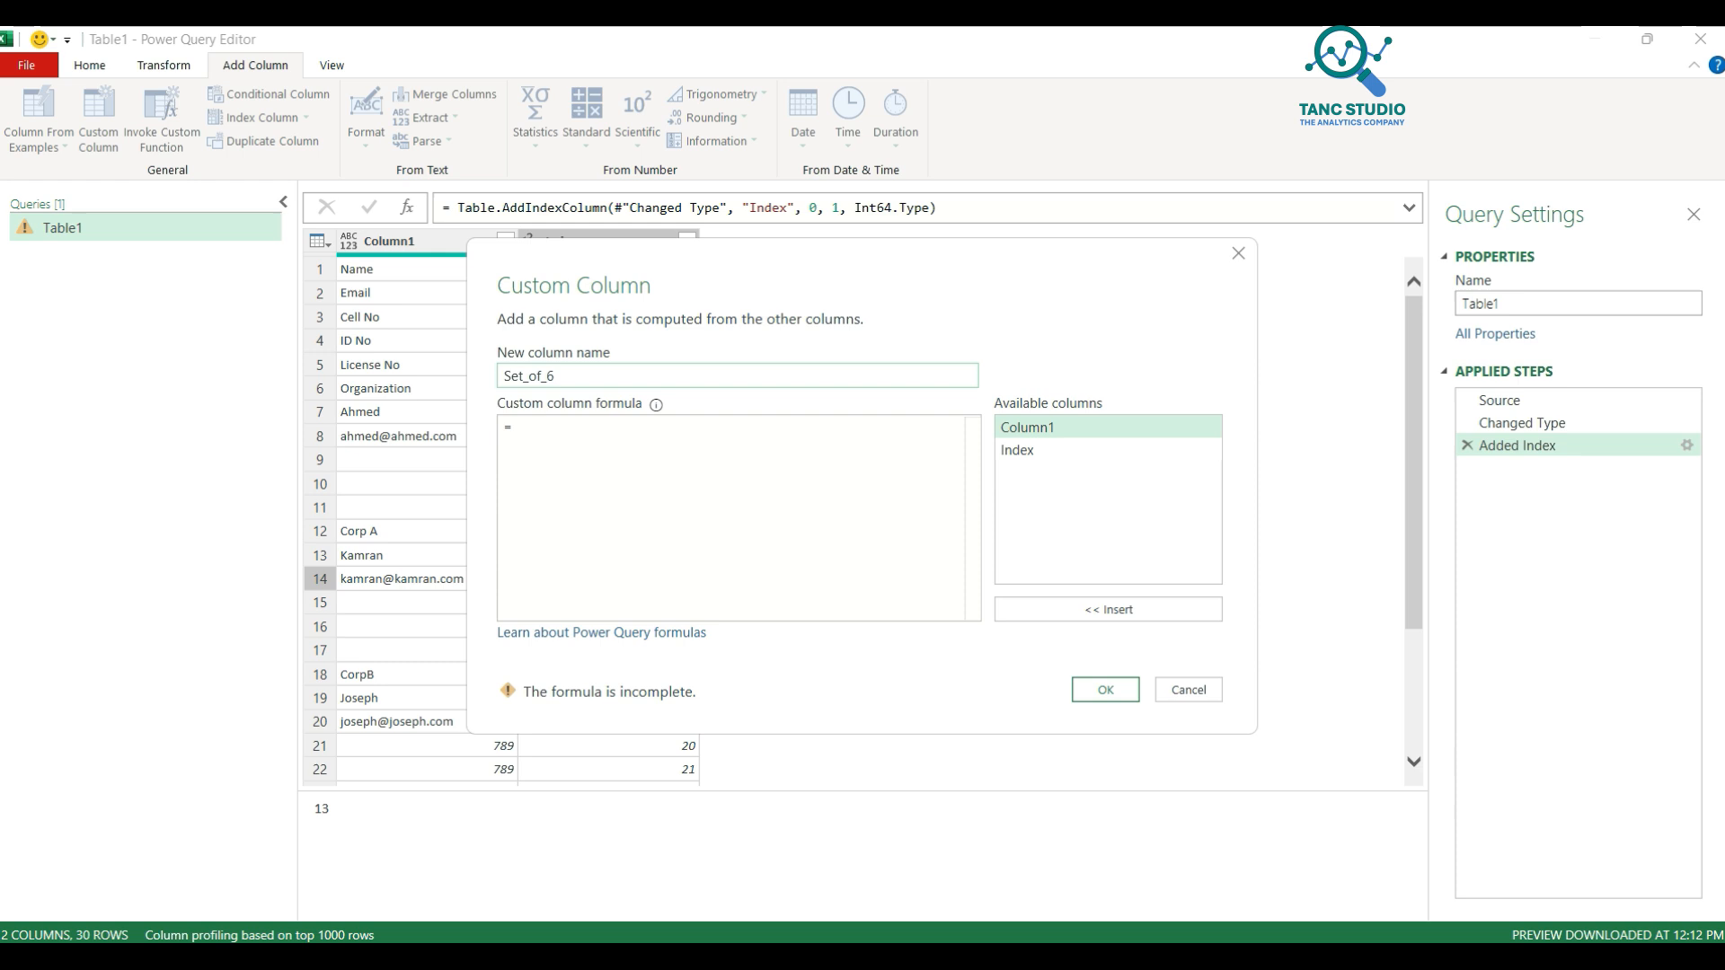
Enter the function Number.IntegerDivide in the Set_of_6 column formula, removing the duplicated "Number" text.
{"action": "left_click", "coordinate": [518, 428]}
{"action": "type", "text": "Num"}
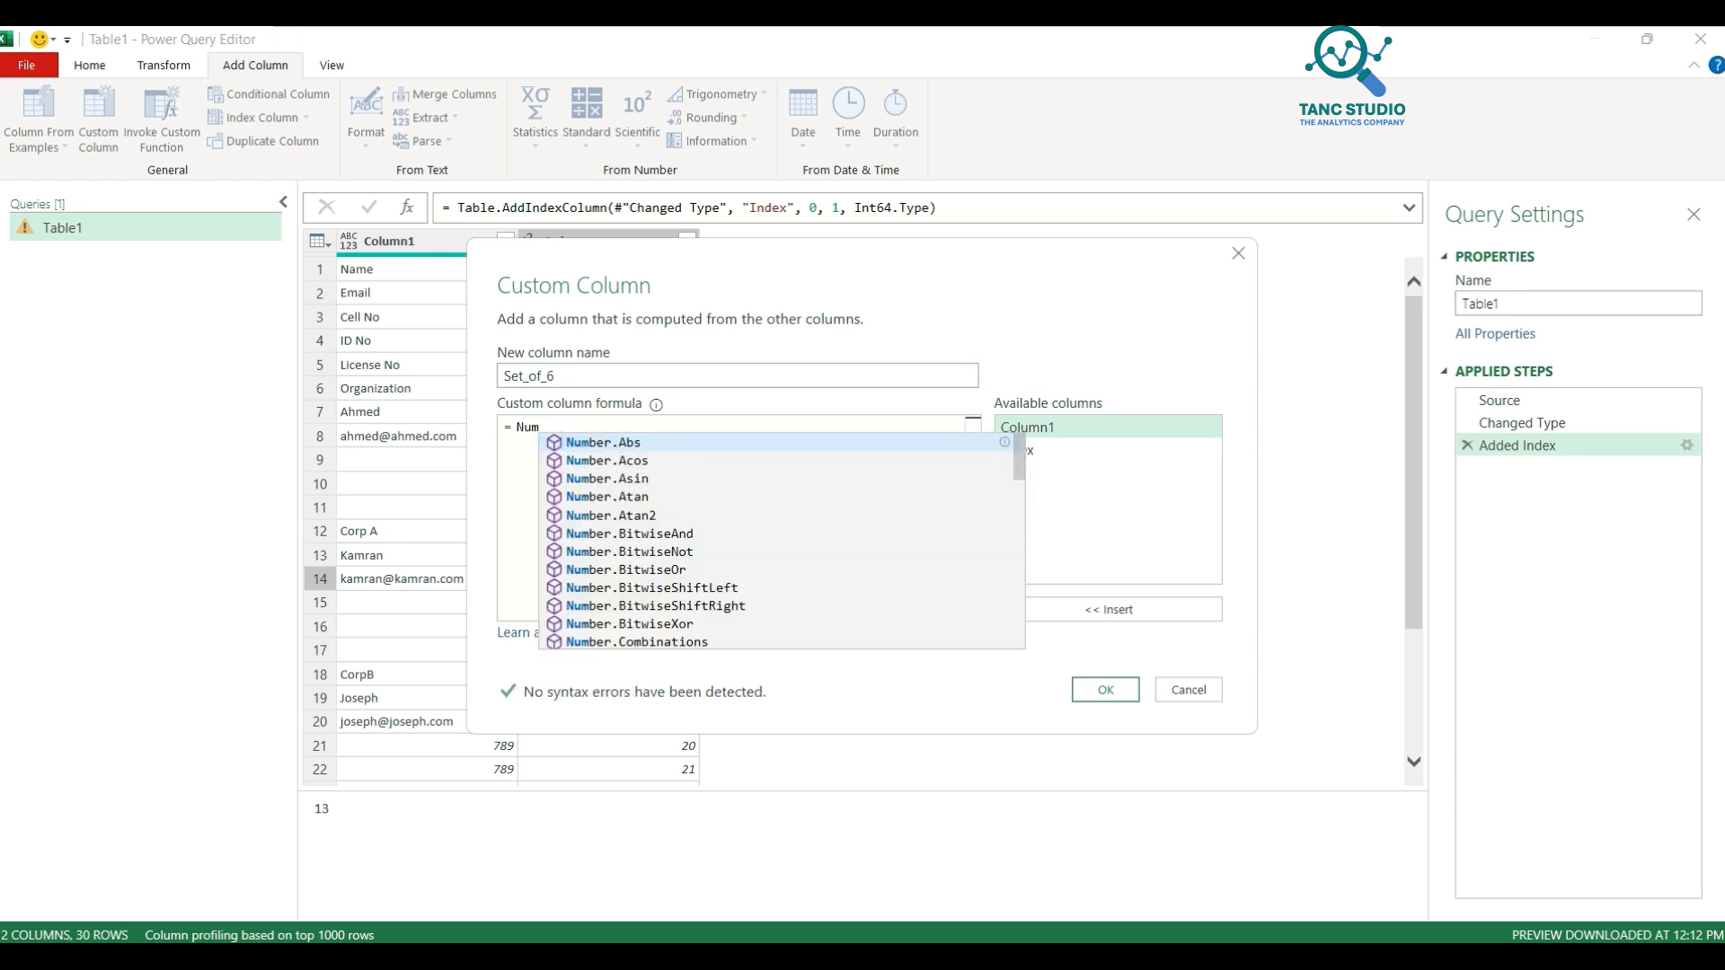
{"action": "type", "text": "ber."}
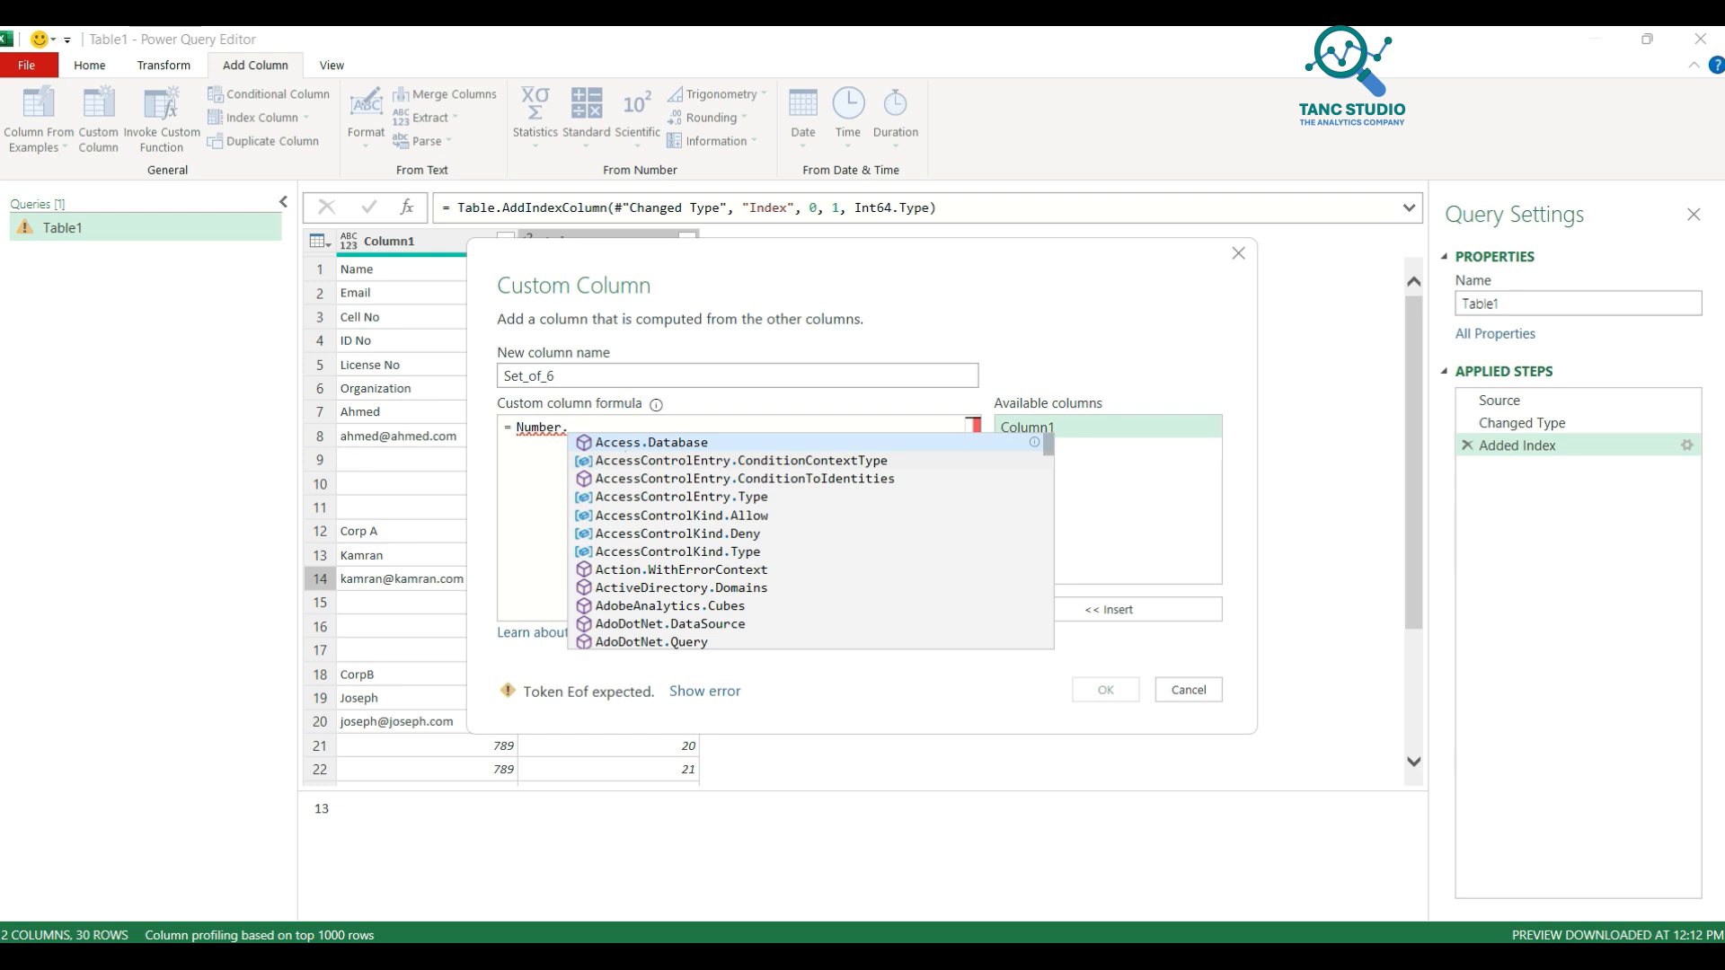
{"action": "type", "text": "Integer"}
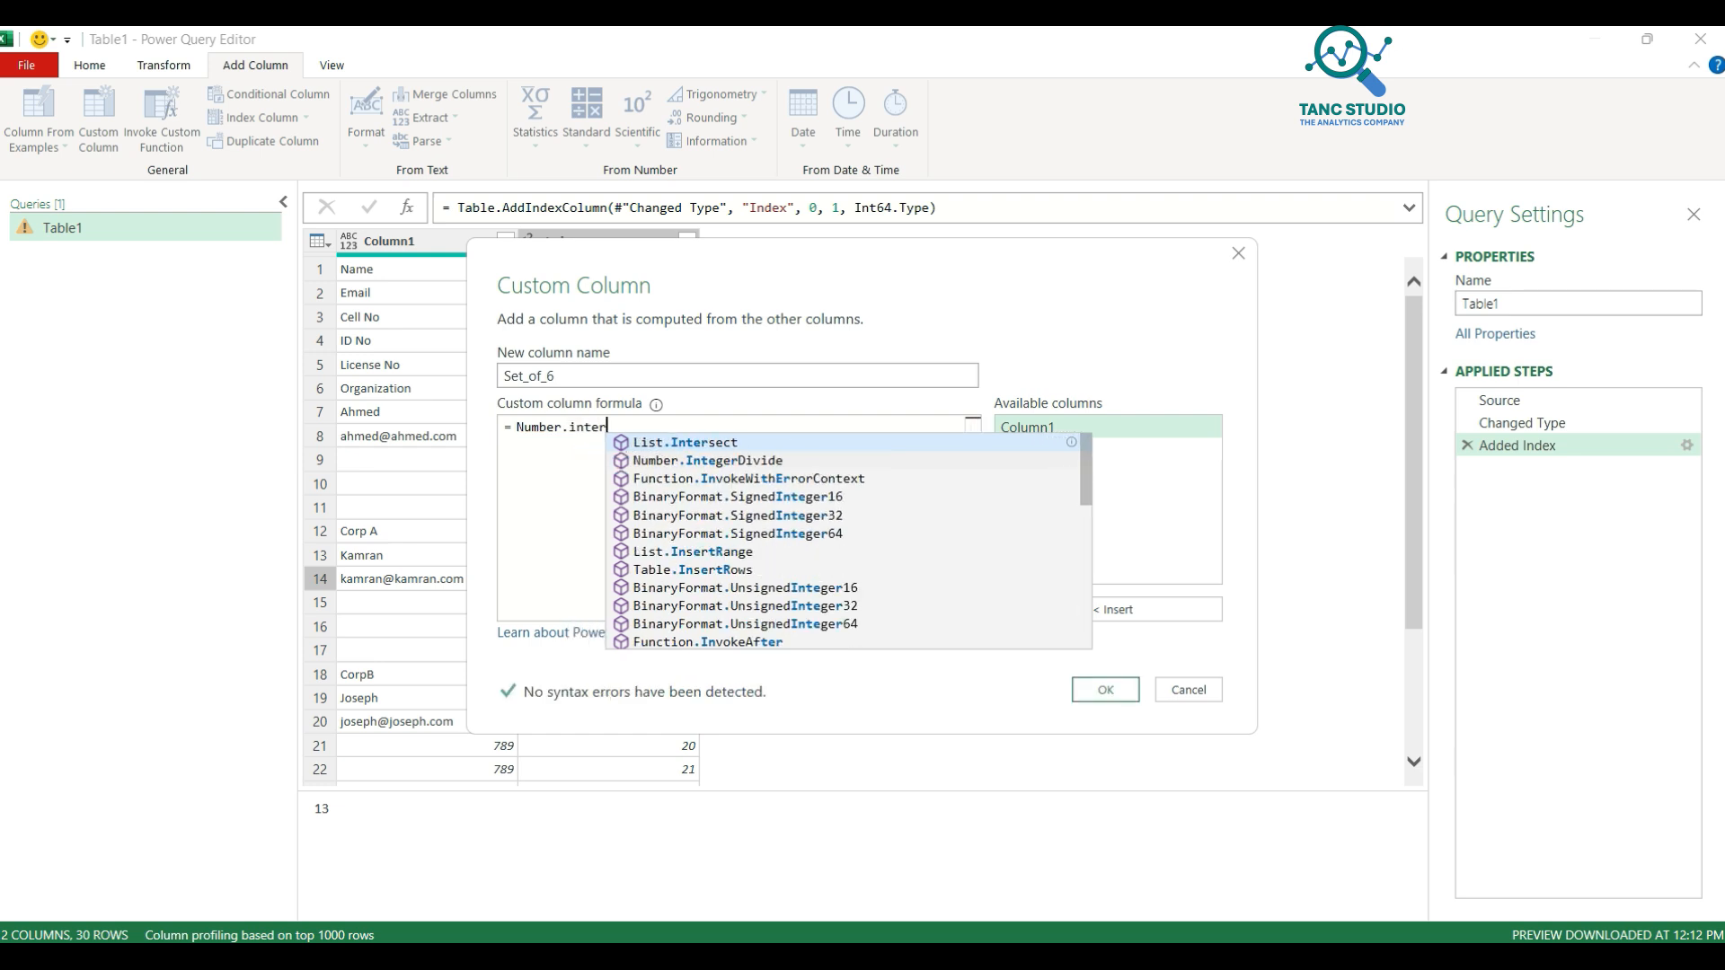
{"action": "key", "text": "Down"}
{"action": "key", "text": "Tab"}
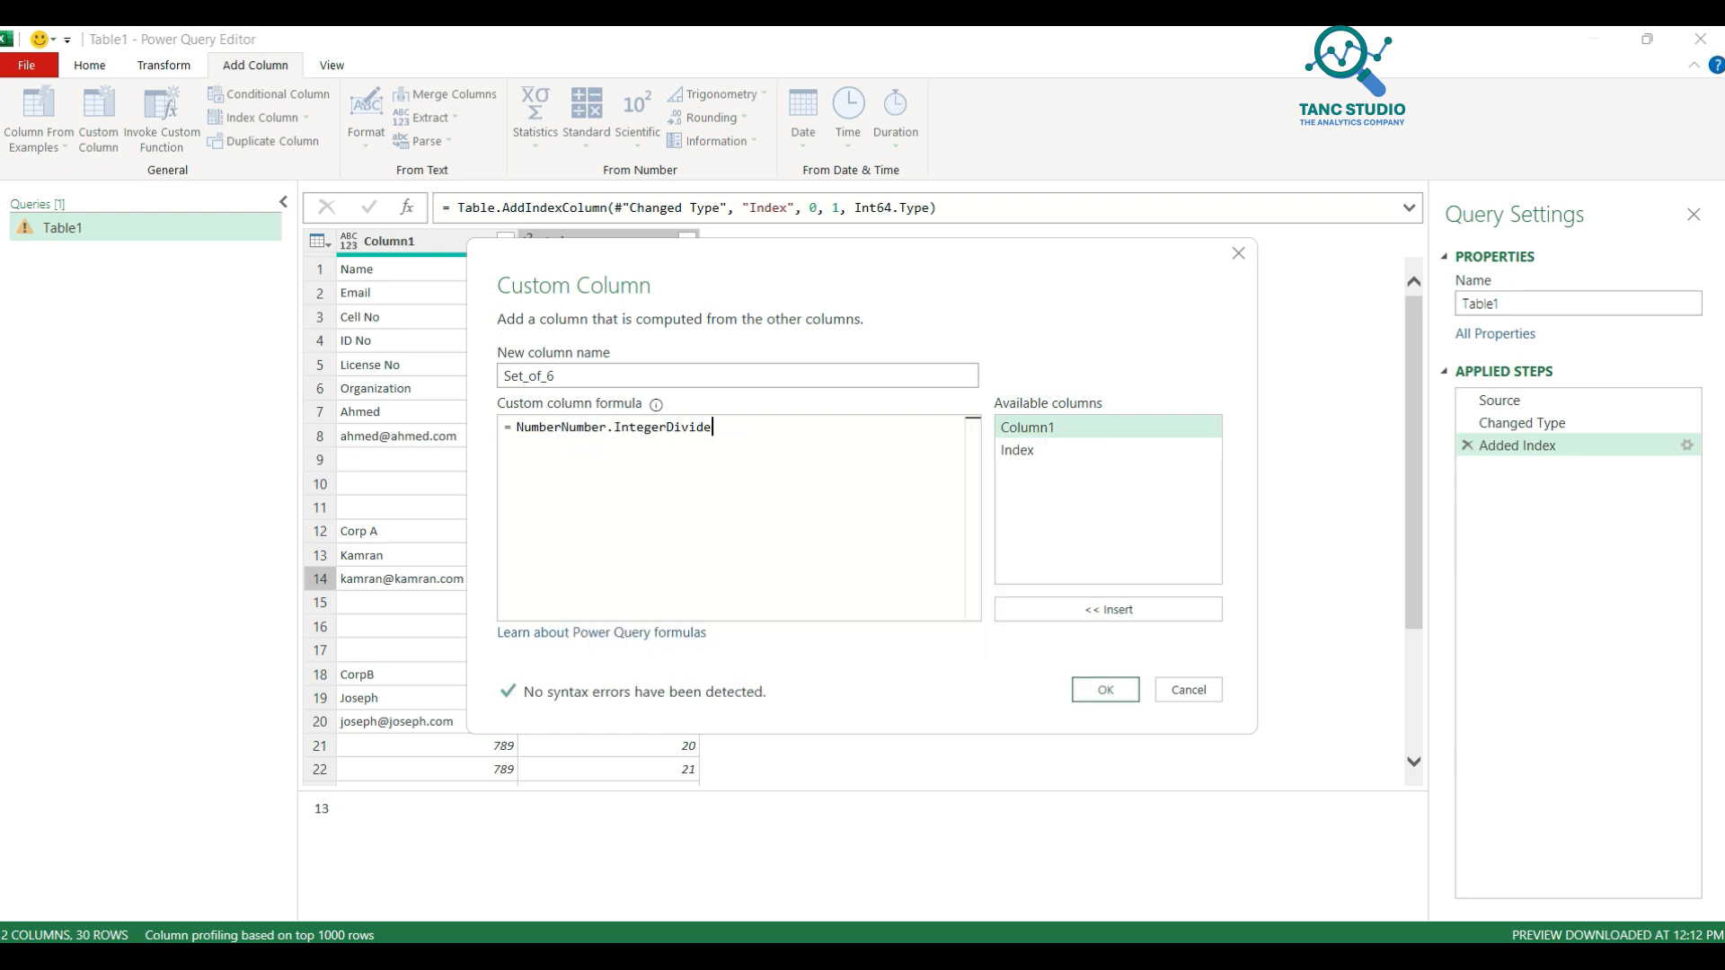
{"action": "left_click", "coordinate": [561, 427]}
{"action": "key", "text": "BackSpace"}
{"action": "key", "text": "BackSpace"}
{"action": "key", "text": "BackSpace"}
{"action": "key", "text": "BackSpace"}
{"action": "key", "text": "BackSpace"}
{"action": "key", "text": "BackSpace"}
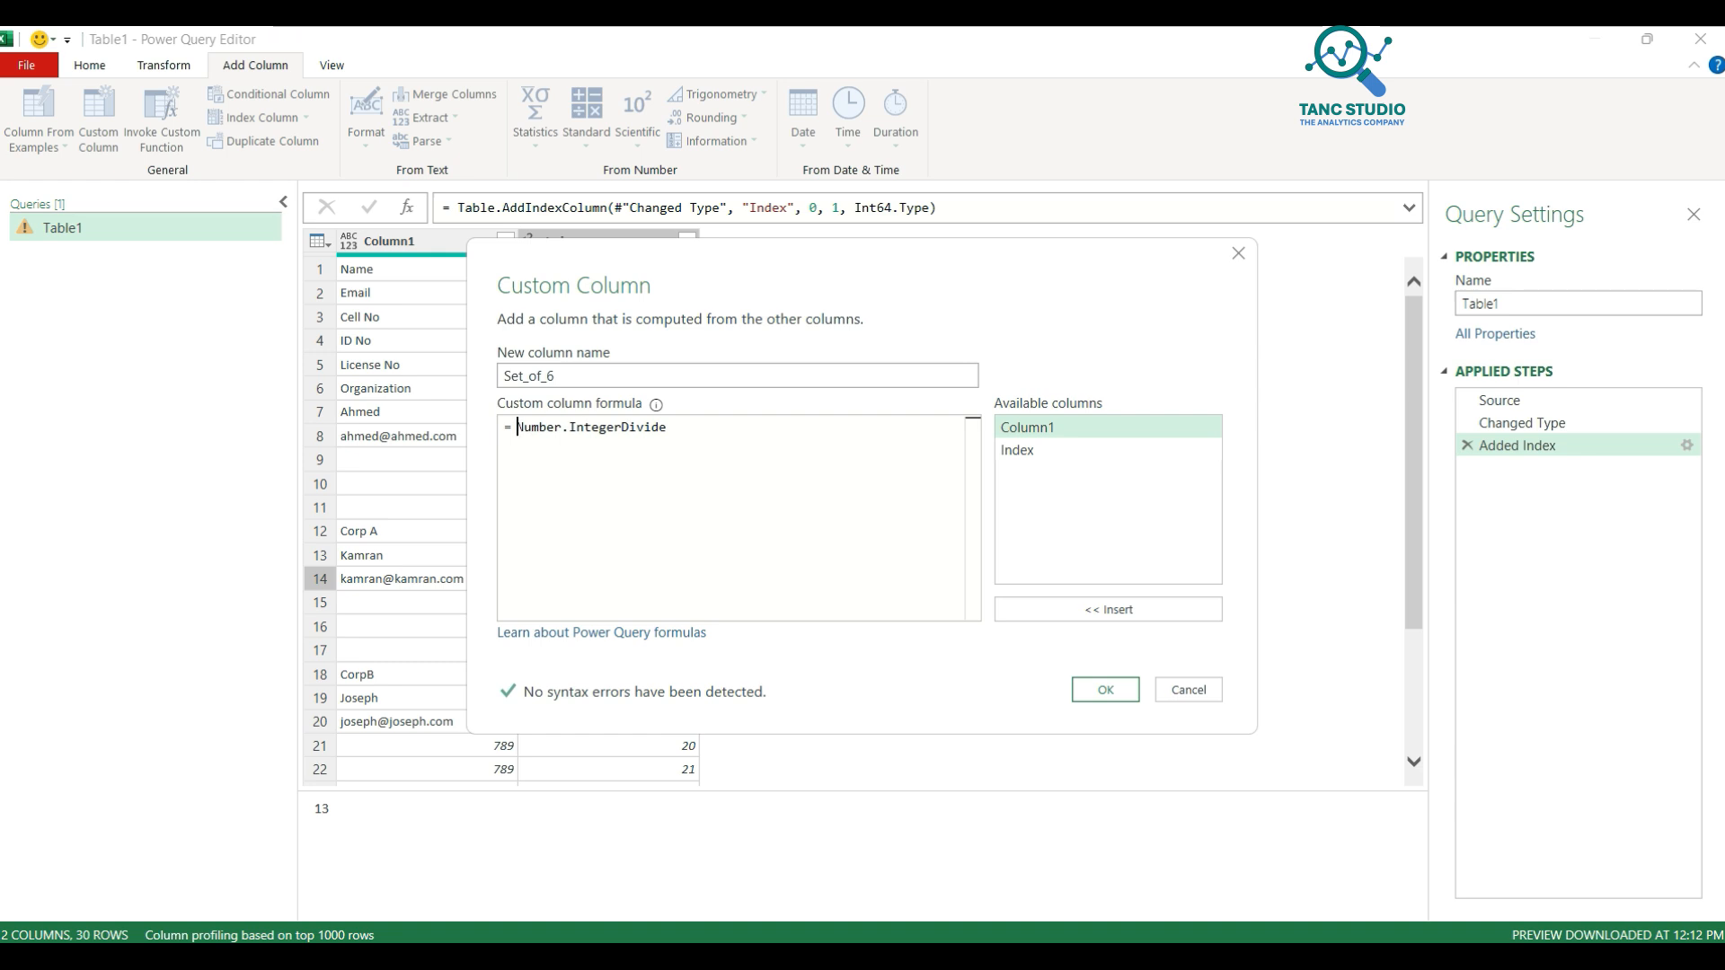
Complete the formula as Number.IntegerDivide([Index],6) and add the Set_of_6 column.
{"action": "left_click", "coordinate": [667, 427]}
{"action": "type", "text": "("}
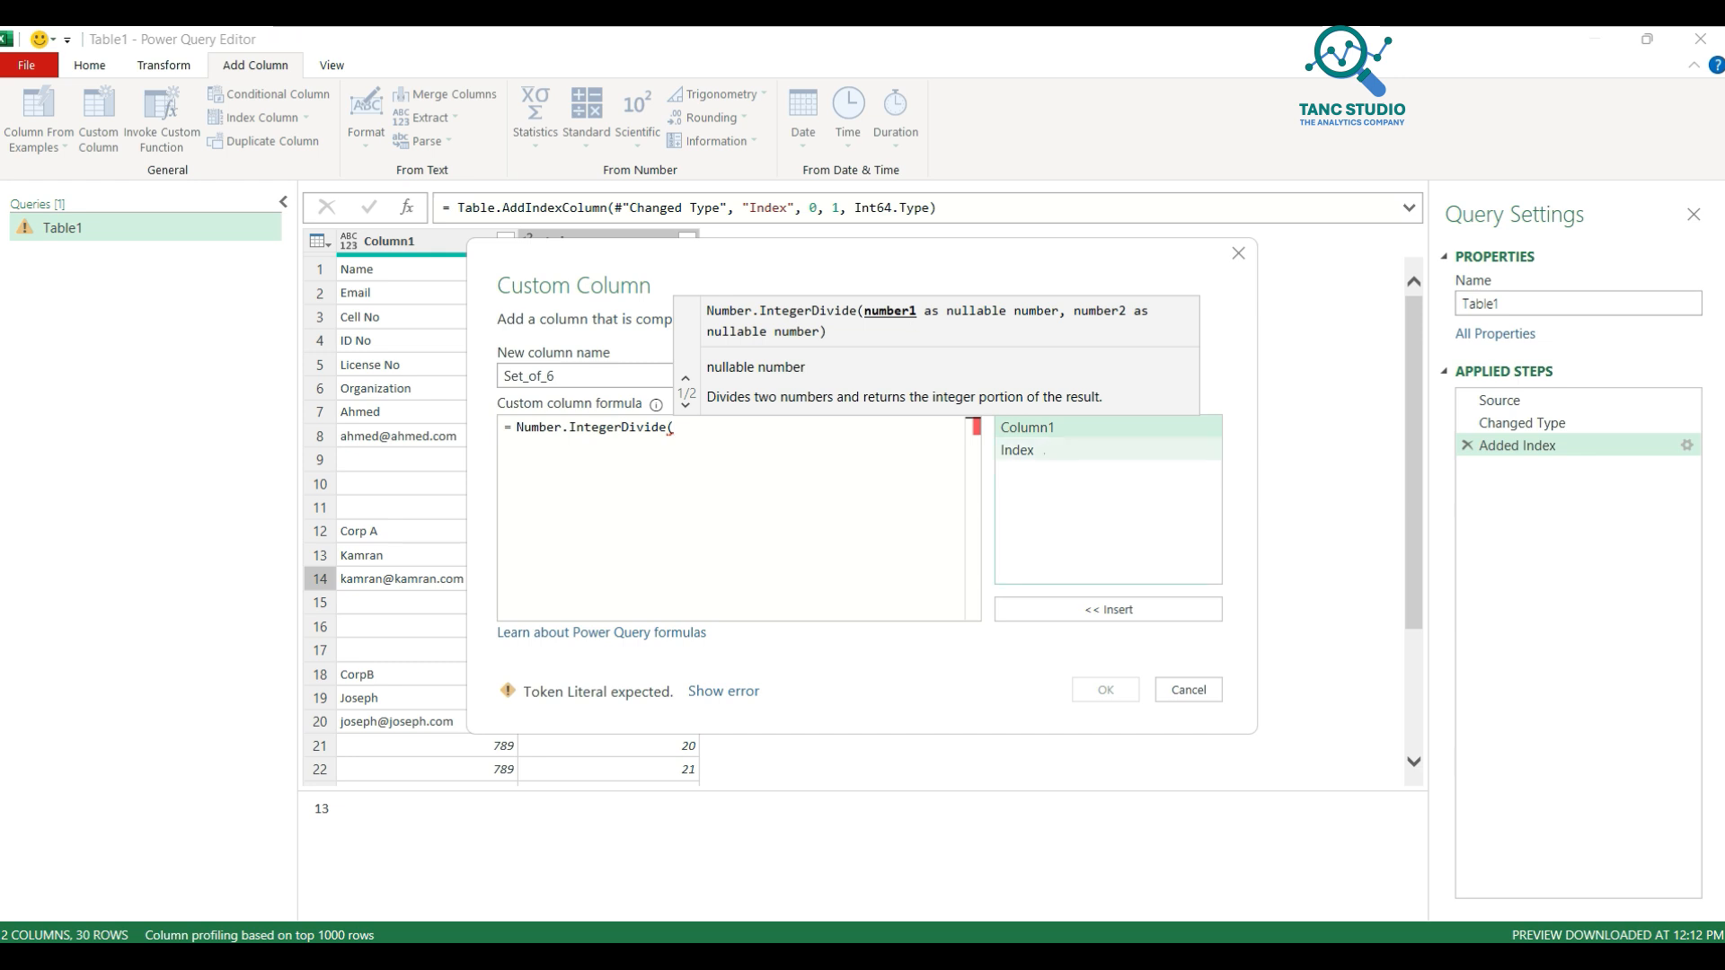
{"action": "double_click", "coordinate": [1017, 450]}
{"action": "type", "text": ",6)"}
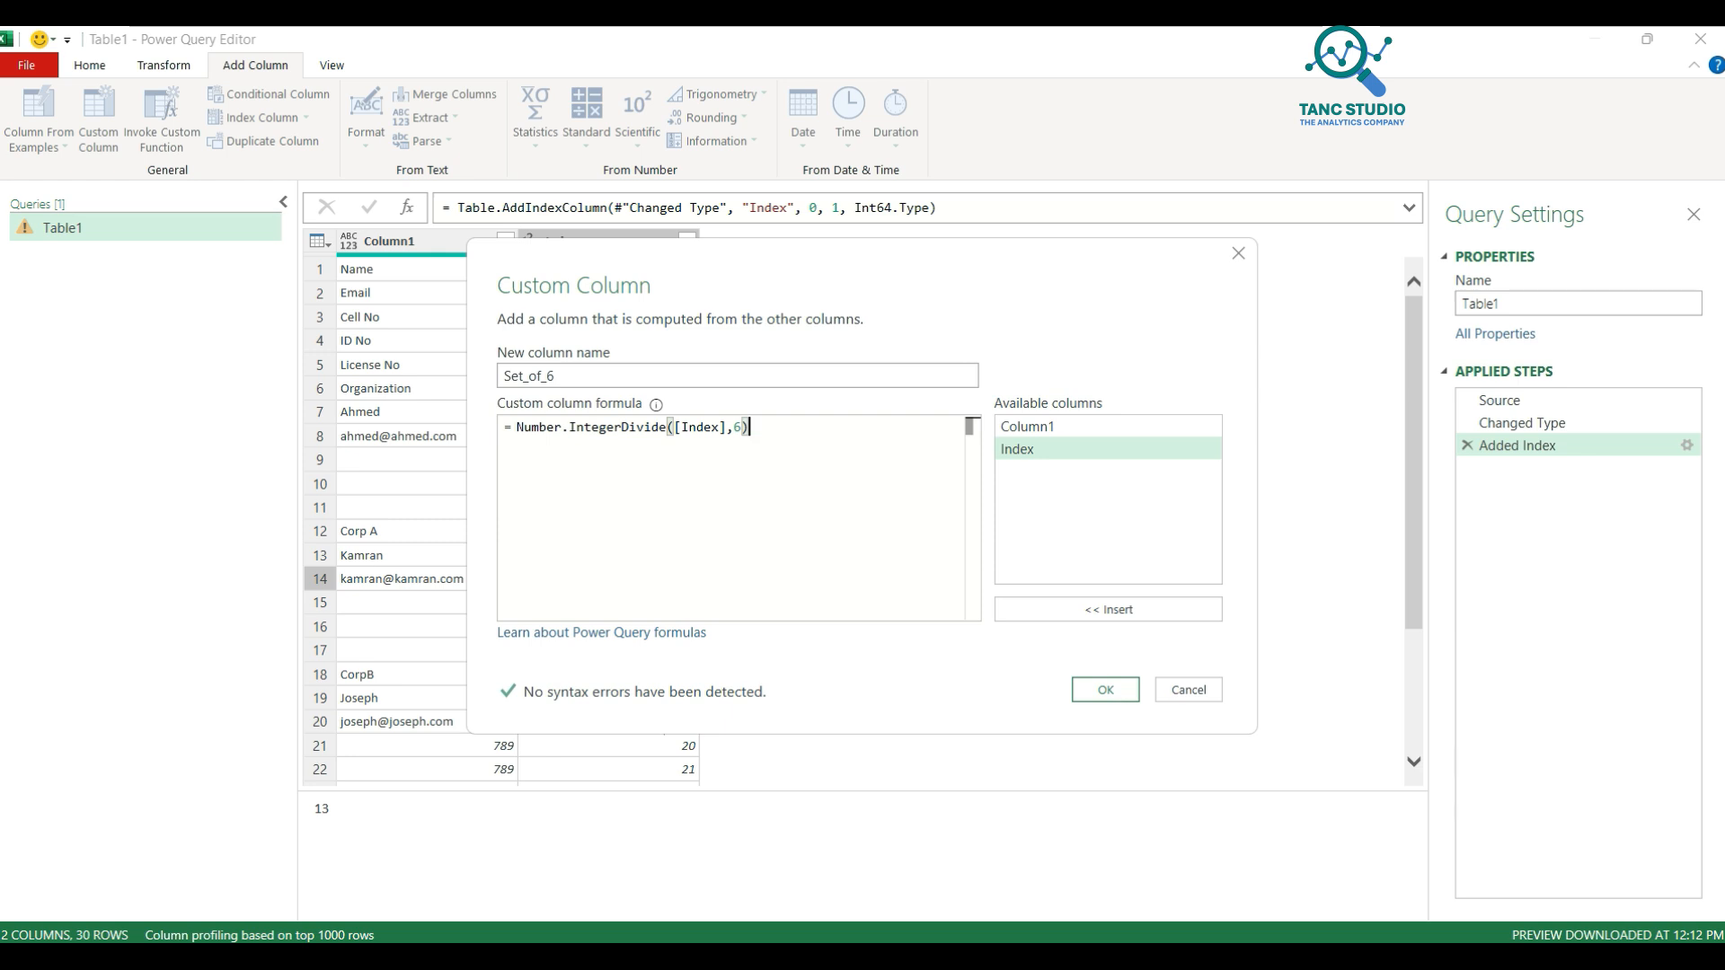
{"action": "left_click", "coordinate": [1105, 690]}
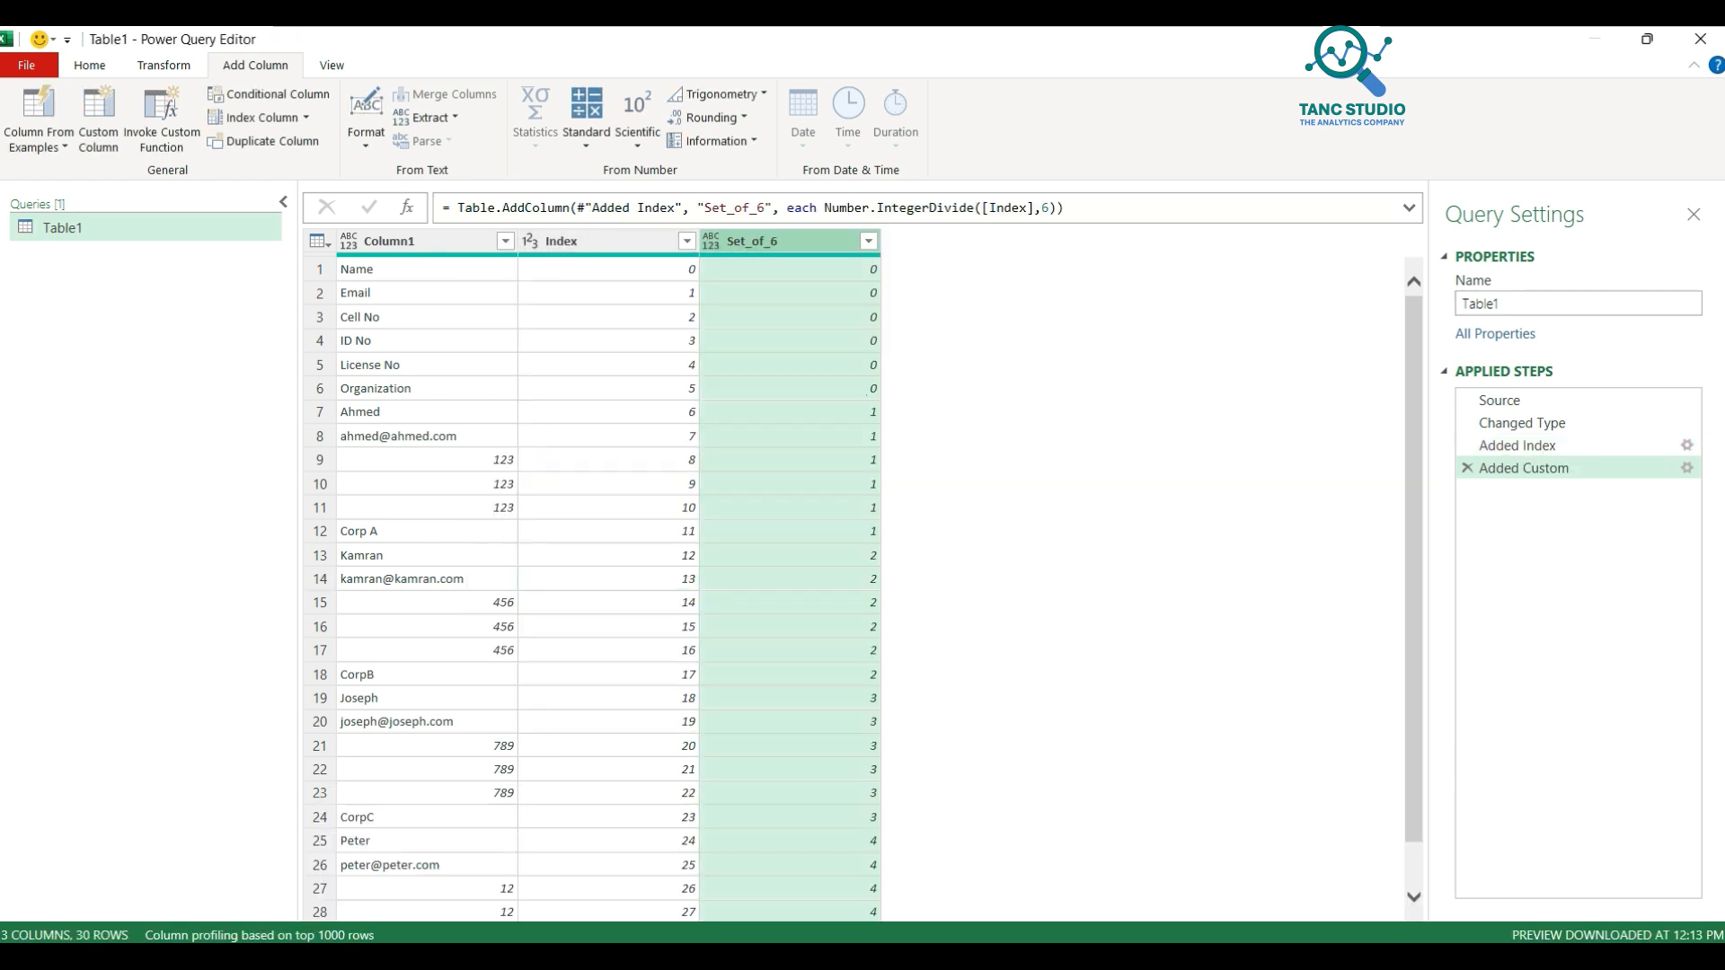
Group the rows by Set_of_6 using the All Rows operation, keeping the new column name Count.
{"action": "left_click", "coordinate": [89, 66]}
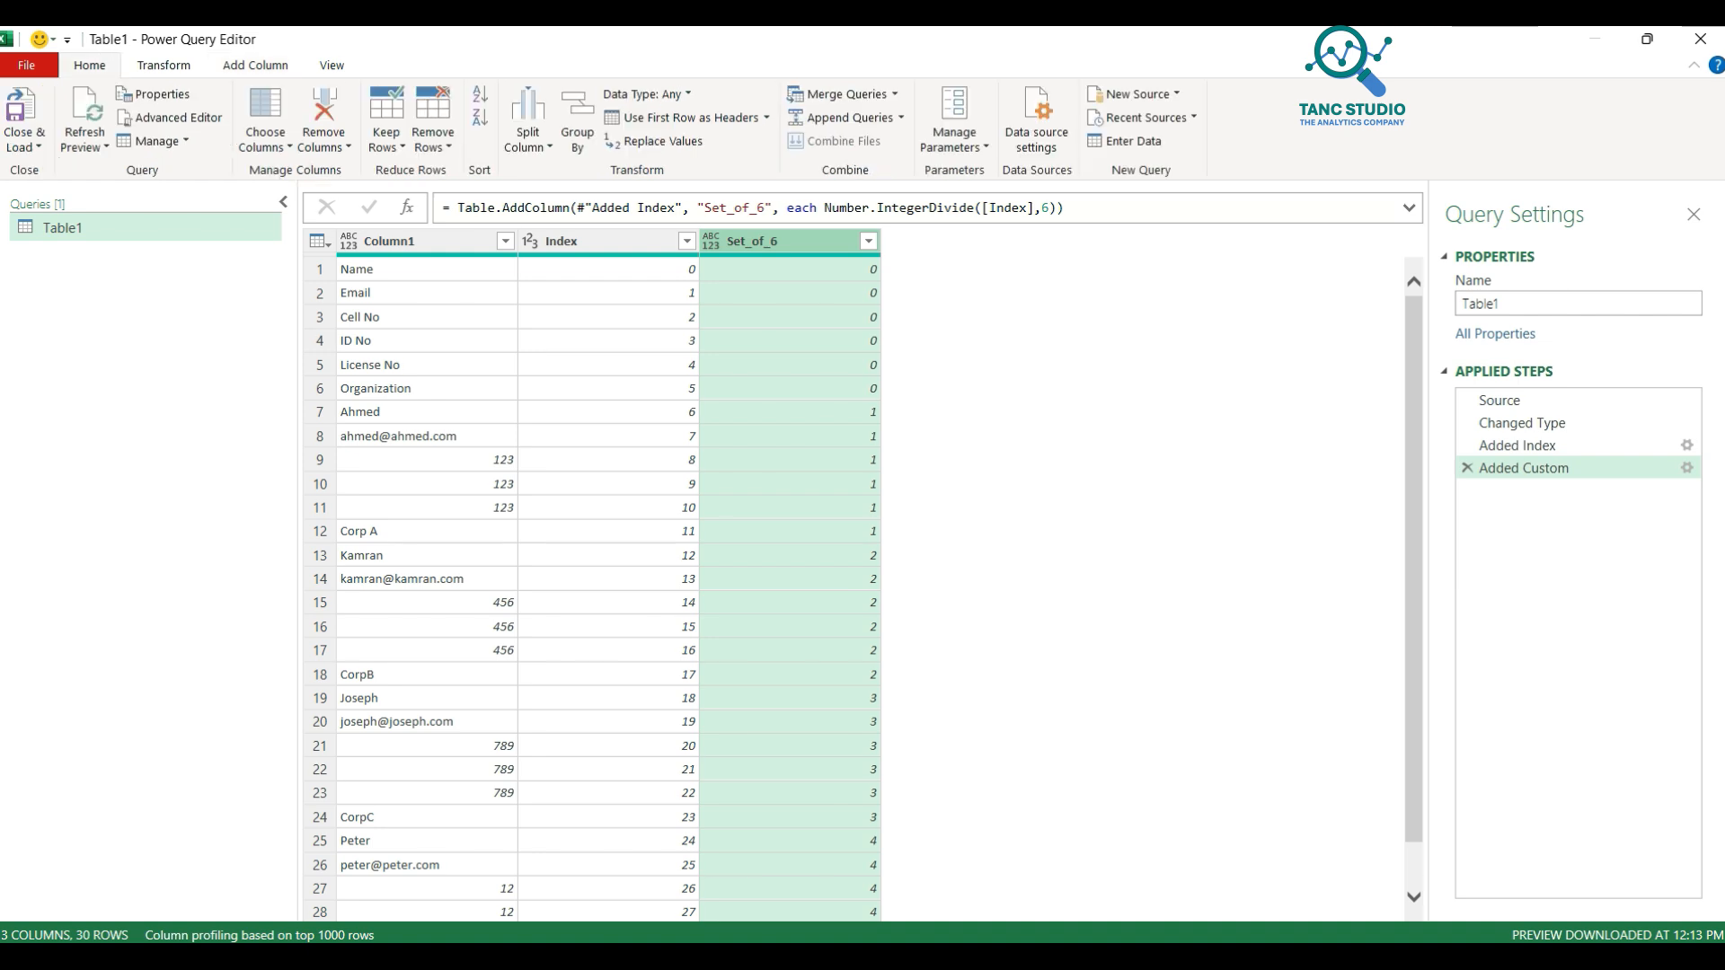
{"action": "left_click", "coordinate": [163, 65]}
{"action": "left_click", "coordinate": [24, 135]}
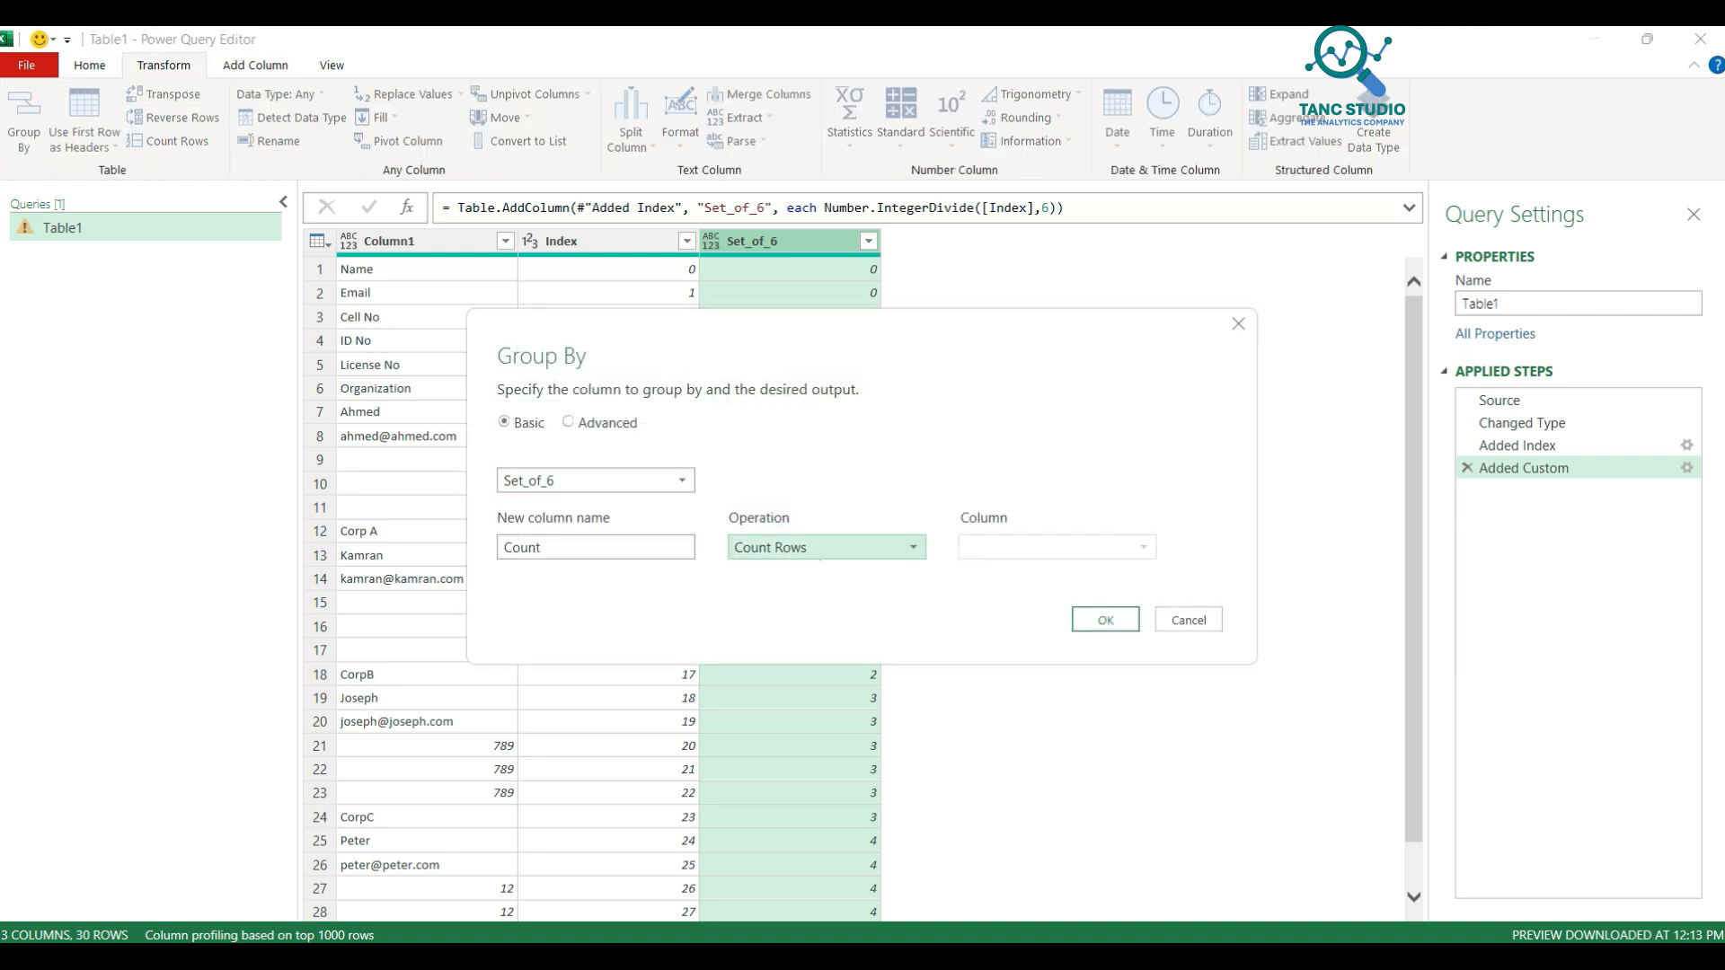
{"action": "left_click", "coordinate": [827, 547]}
{"action": "left_click", "coordinate": [764, 723]}
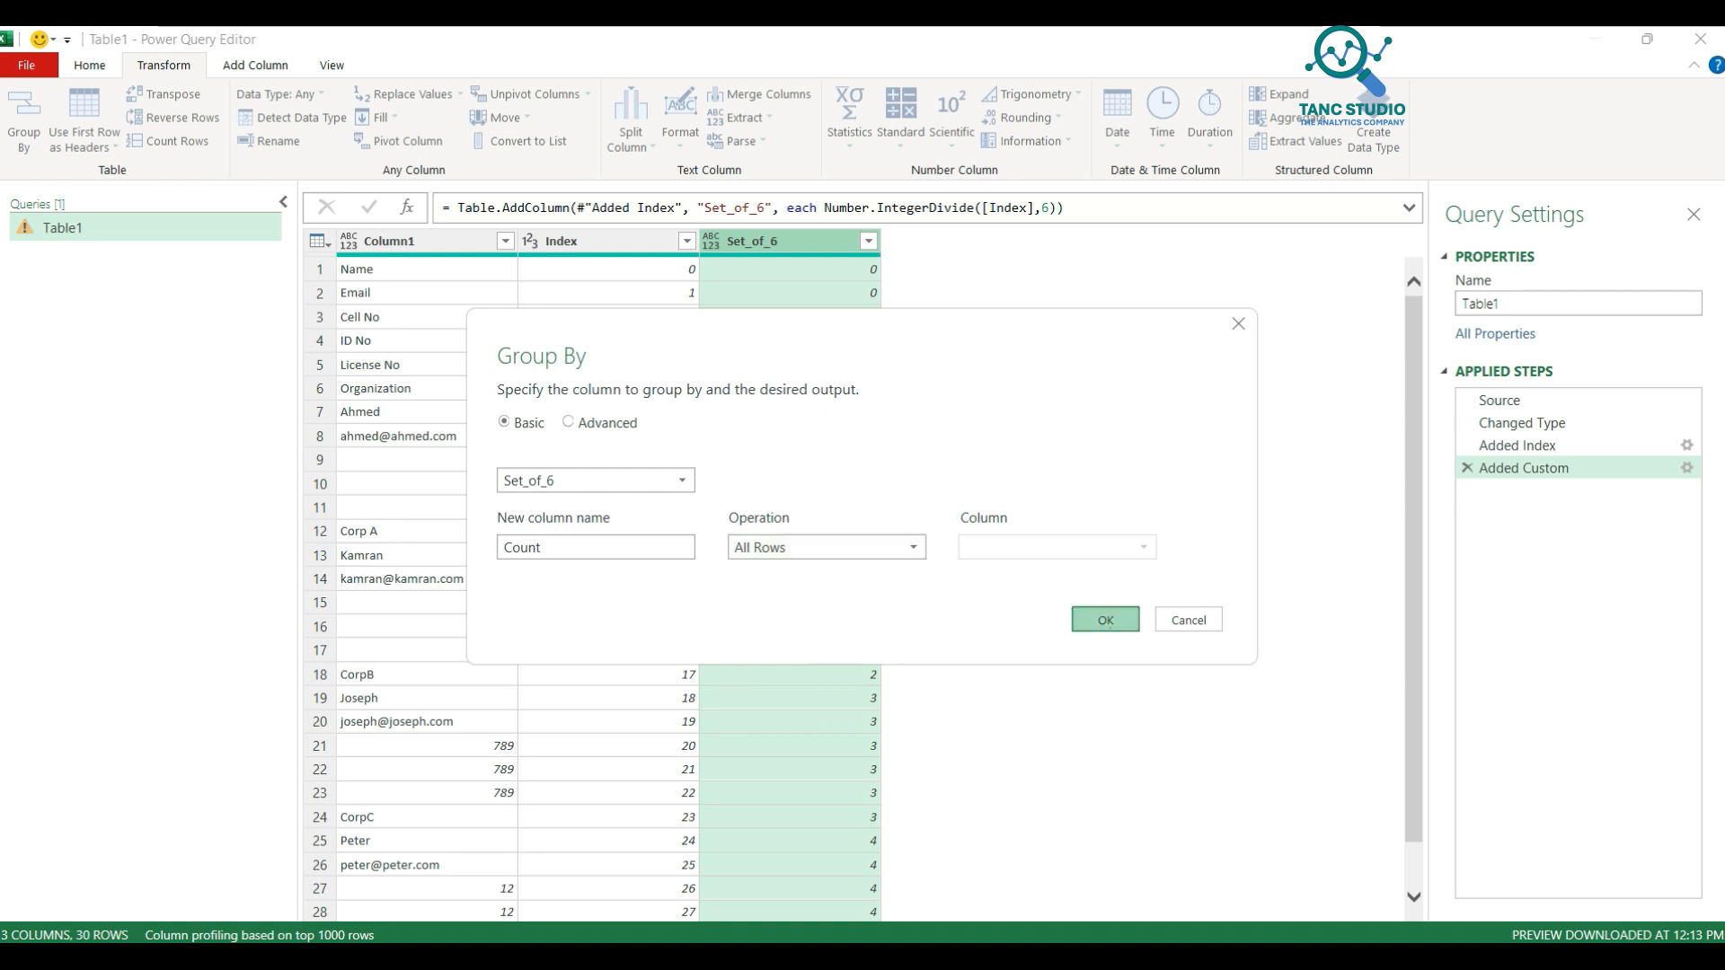
{"action": "left_click", "coordinate": [1105, 620]}
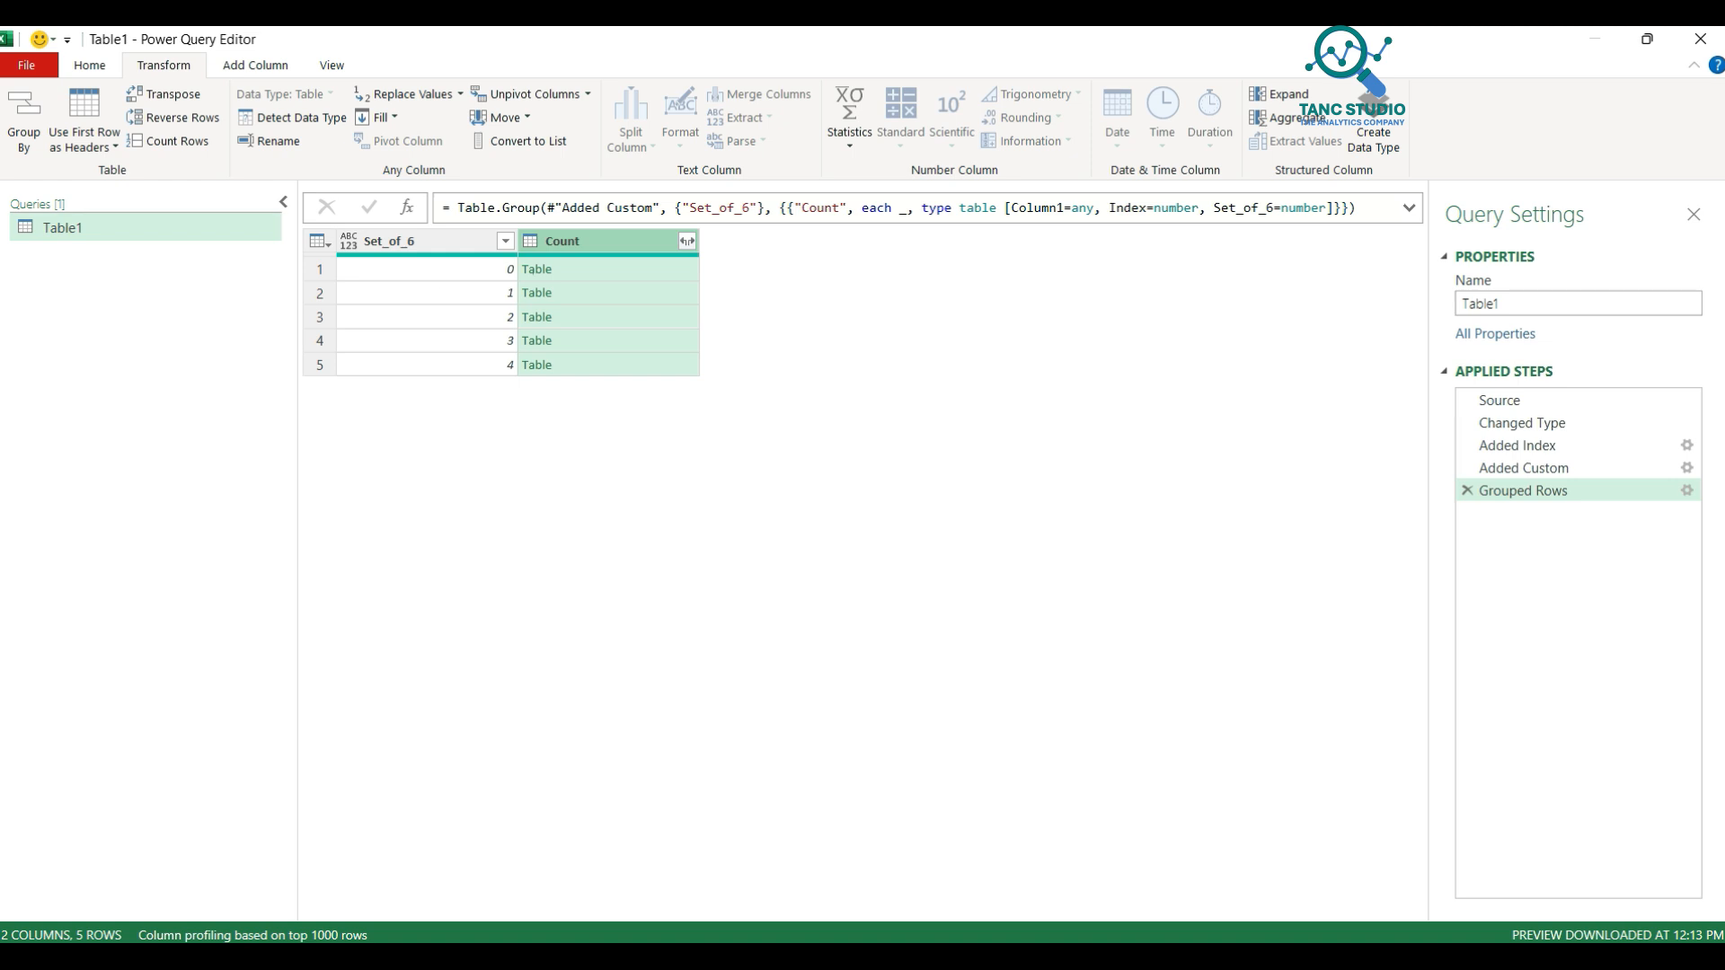
Add a custom column named ActualData with the formula [Count][Column1].
{"action": "left_click", "coordinate": [256, 64]}
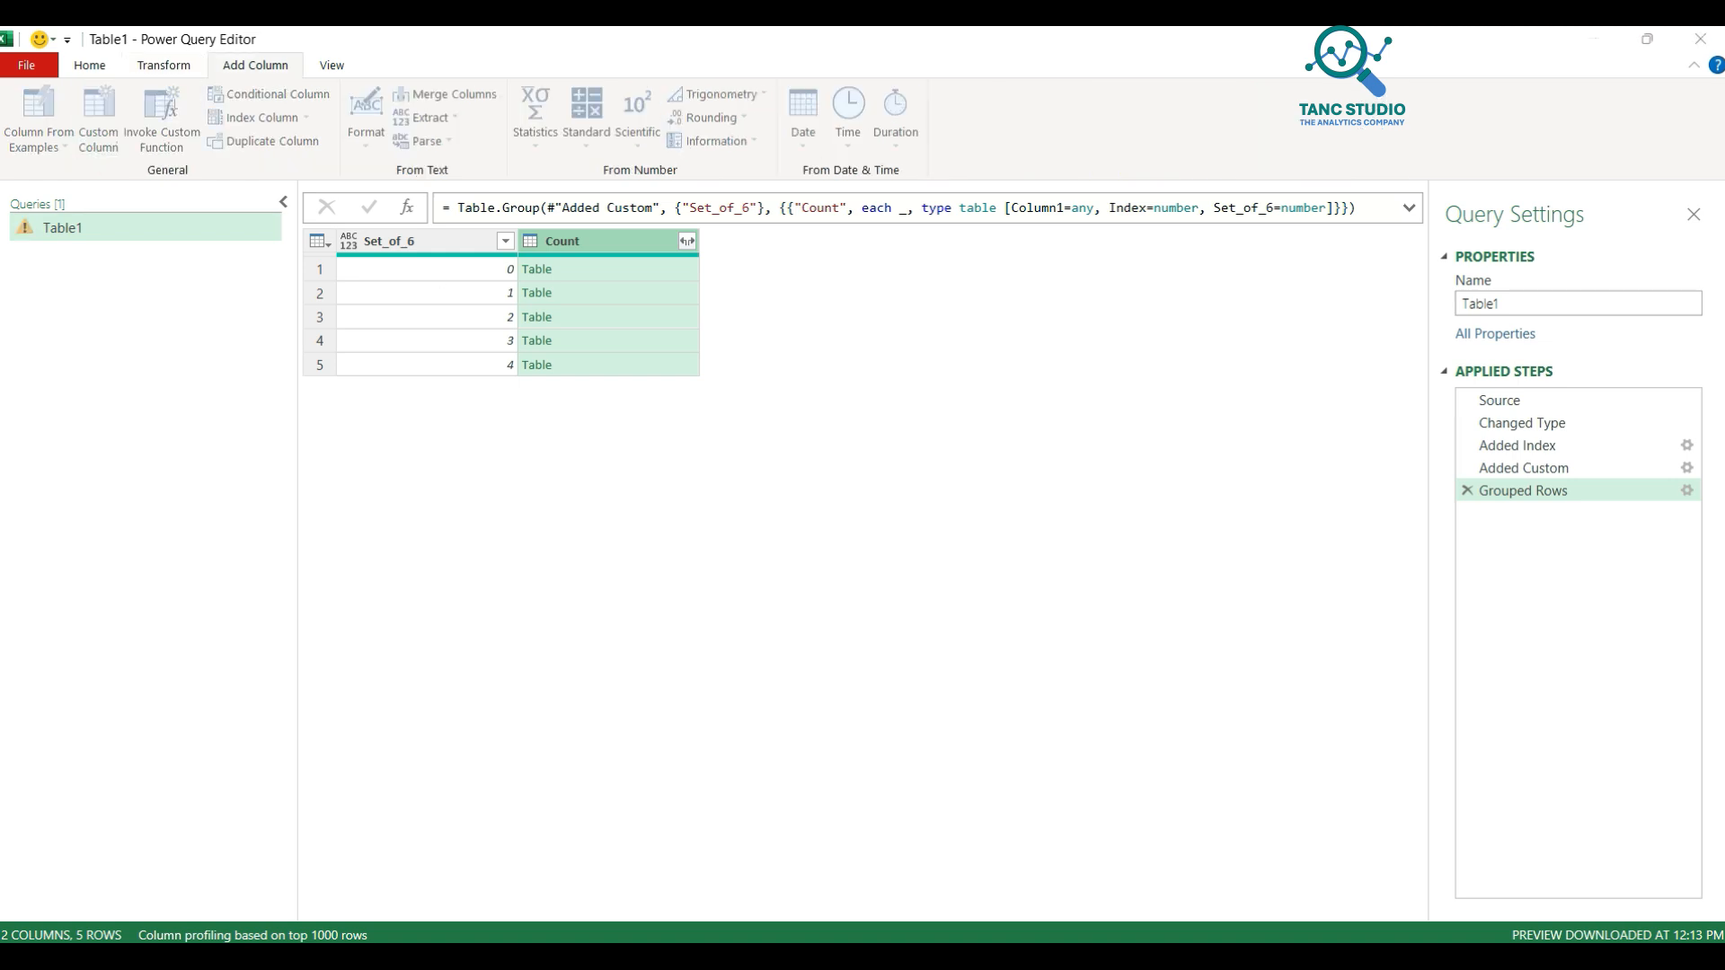
{"action": "left_click", "coordinate": [99, 117]}
{"action": "key", "text": "ctrl+a"}
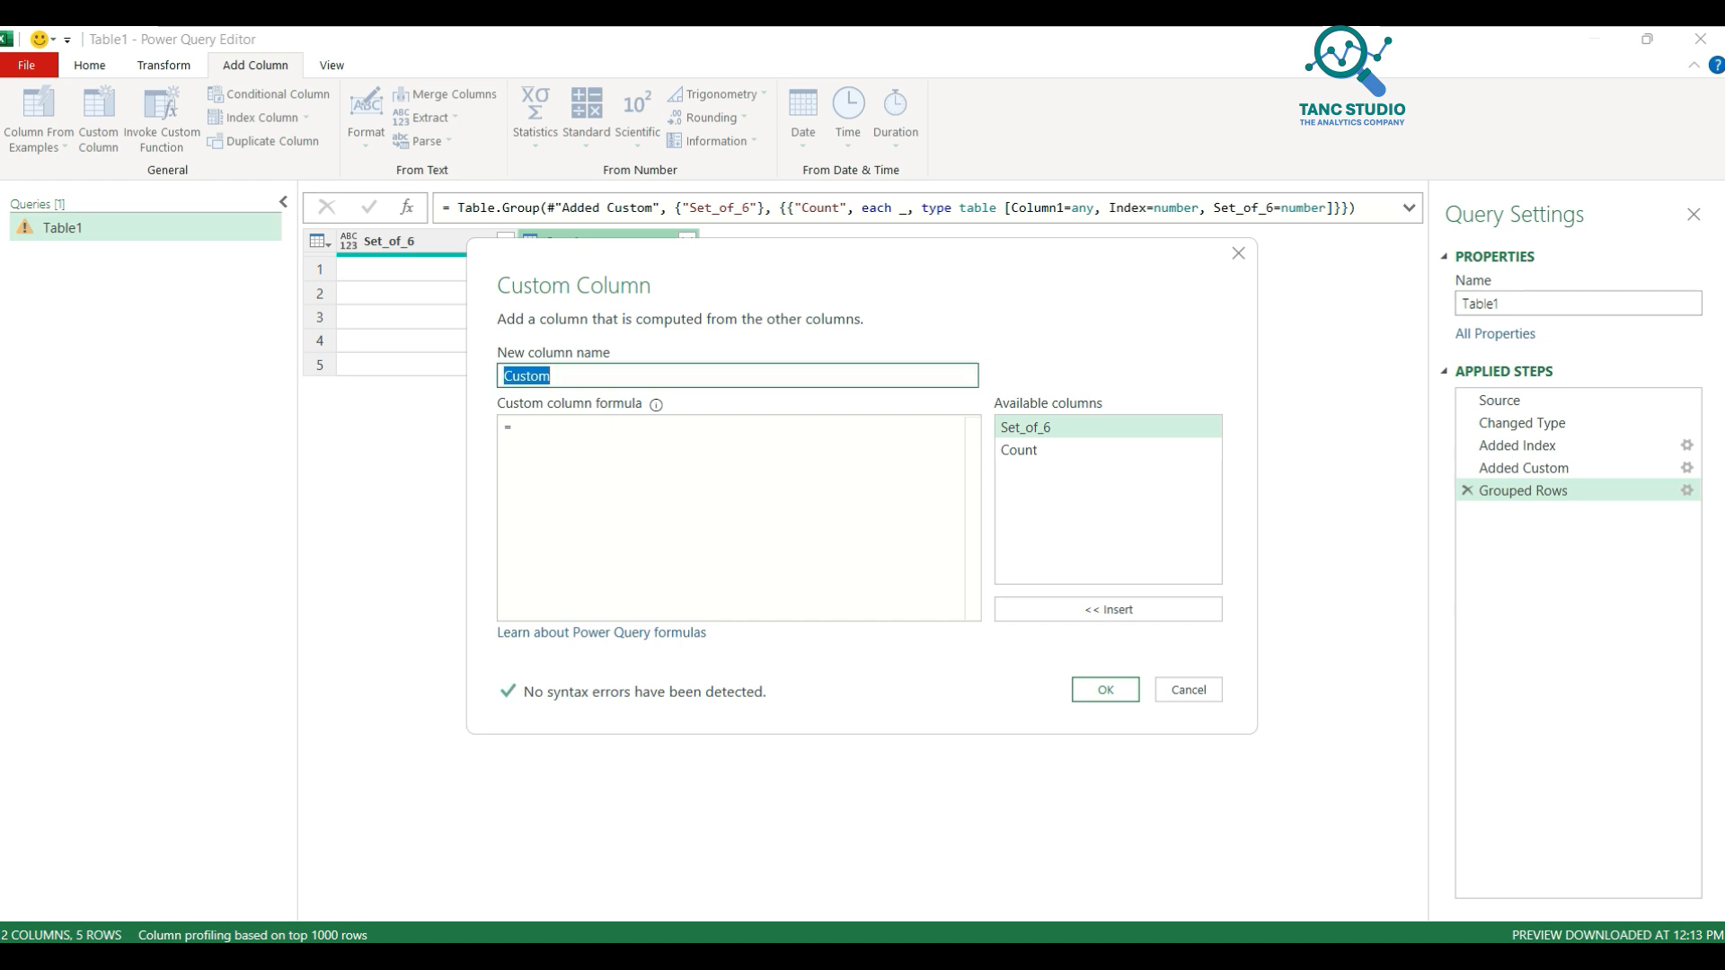
{"action": "type", "text": "ActualData"}
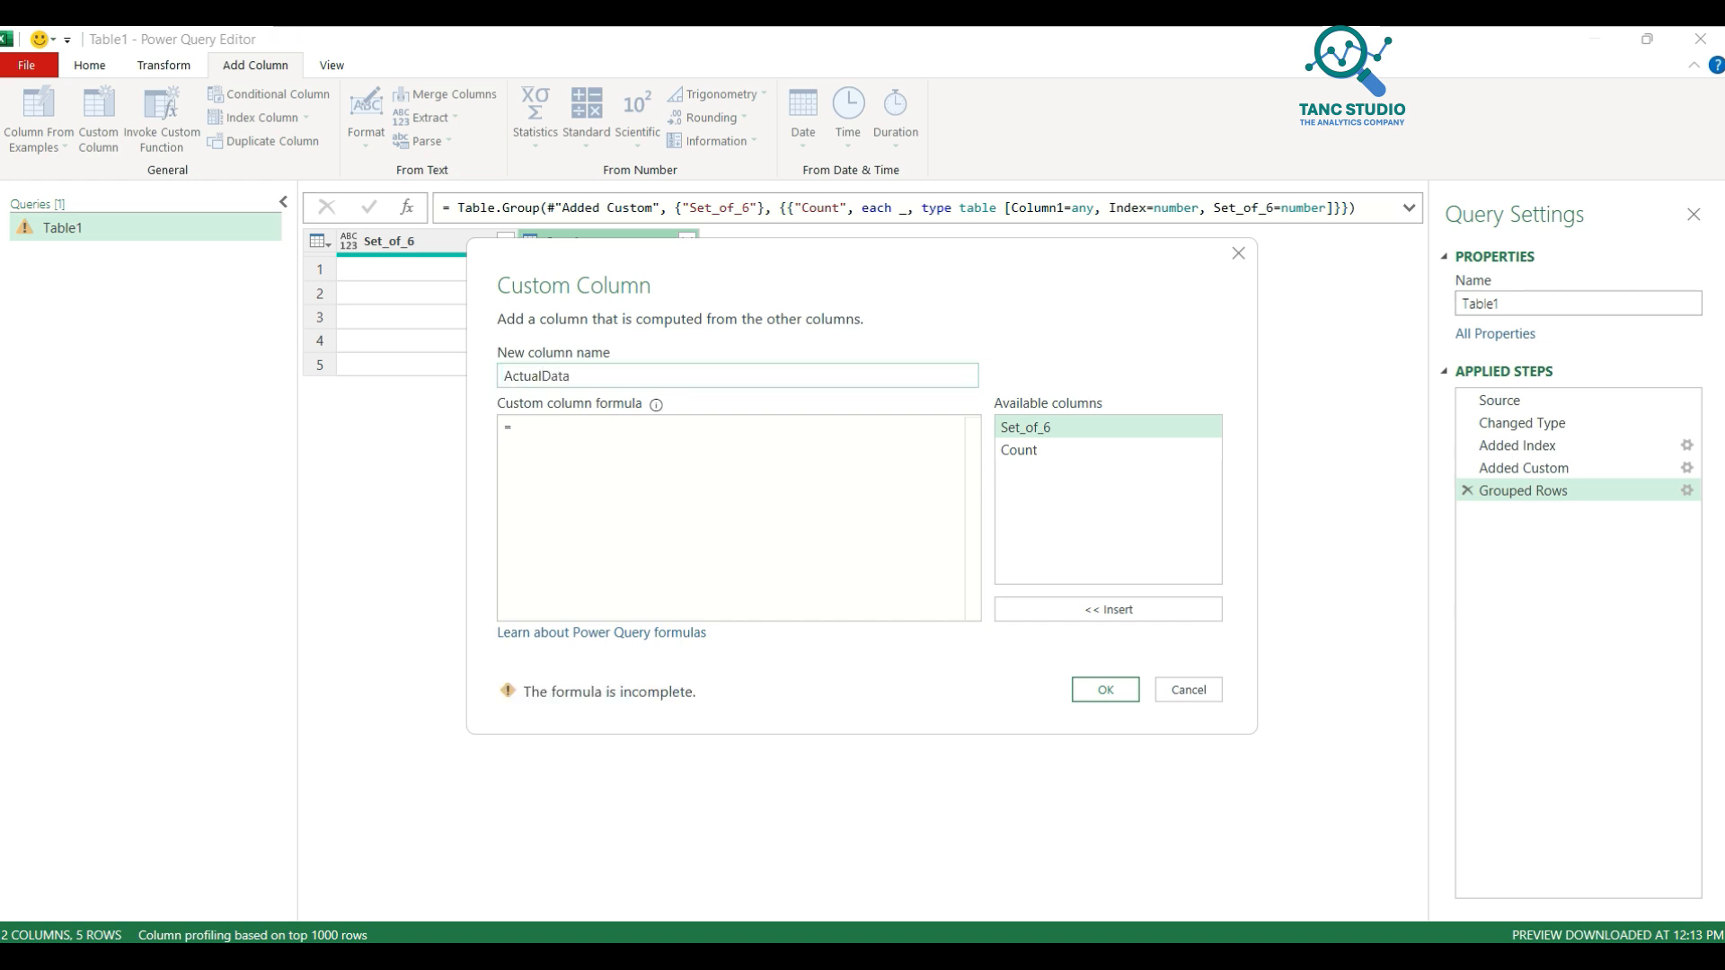
{"action": "double_click", "coordinate": [1019, 450]}
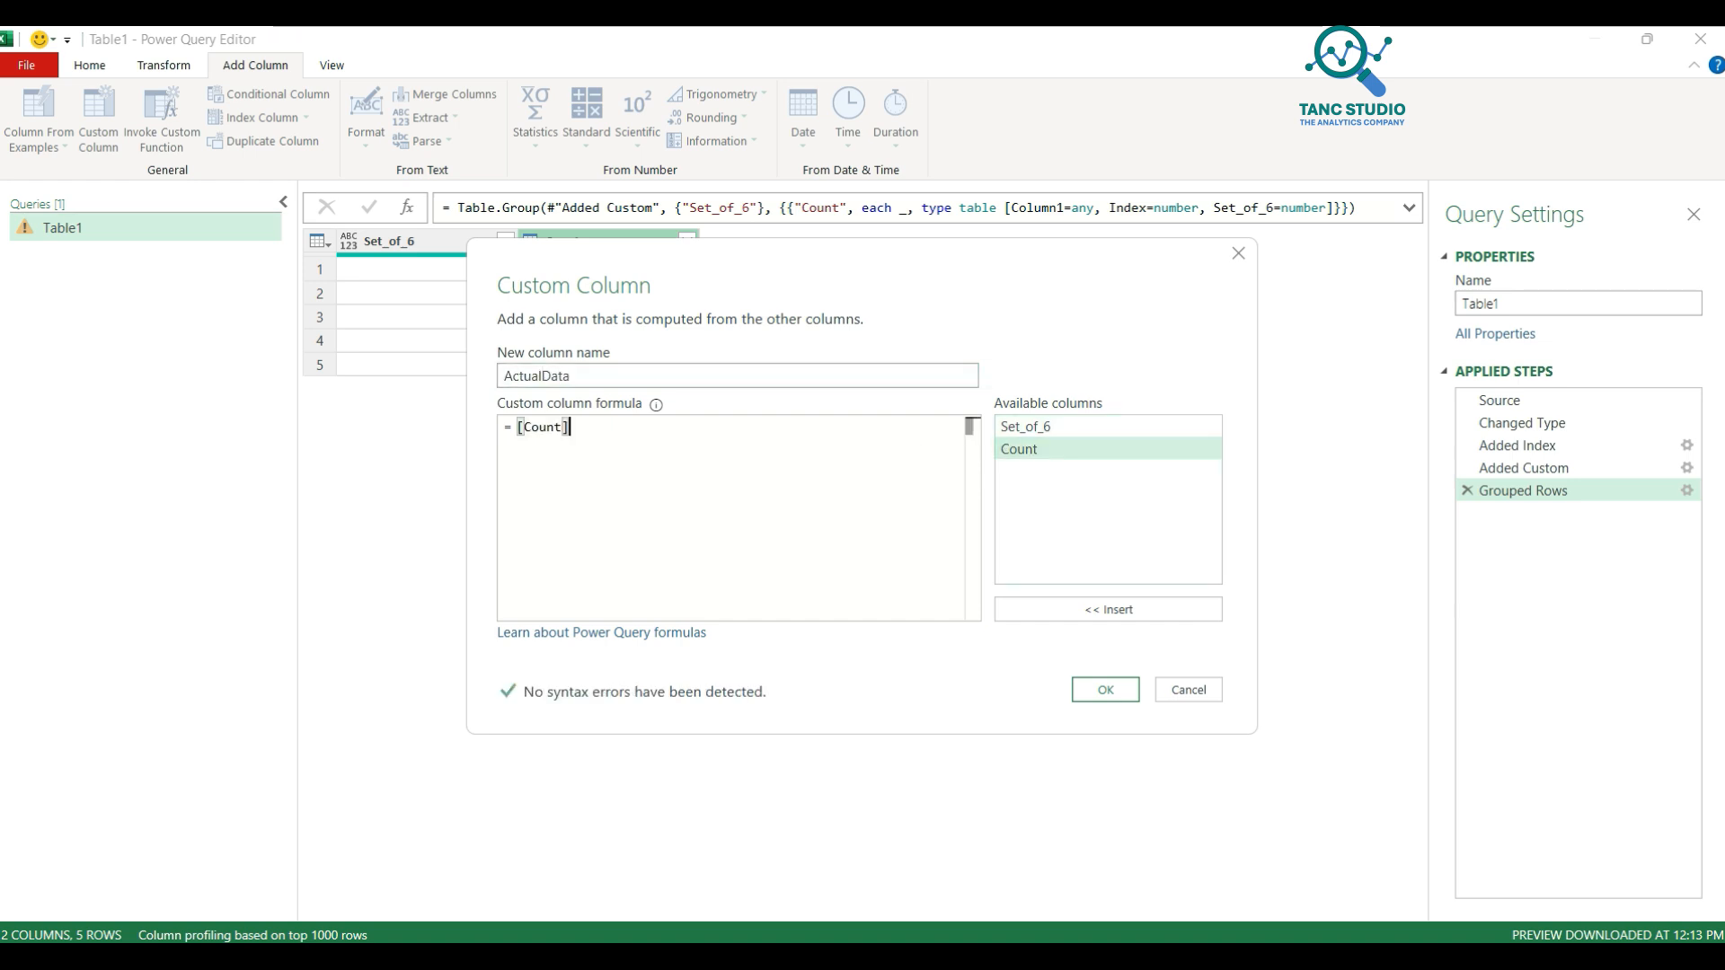
{"action": "type", "text": "[Colu"}
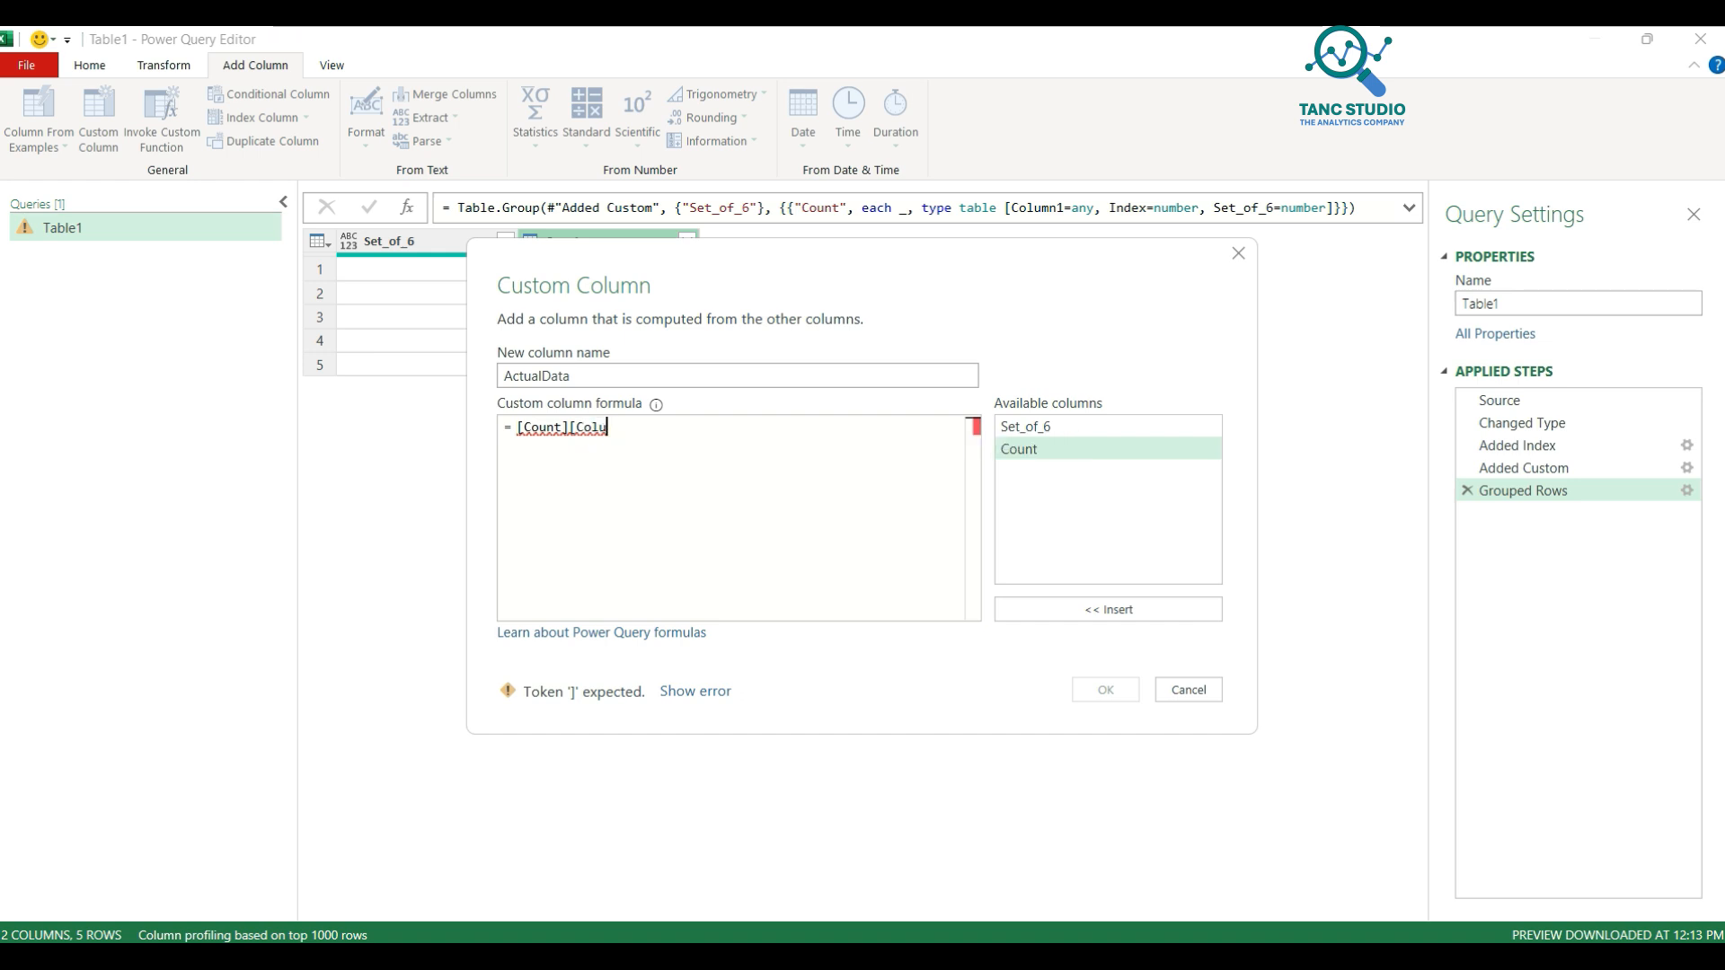
{"action": "type", "text": "mn1]"}
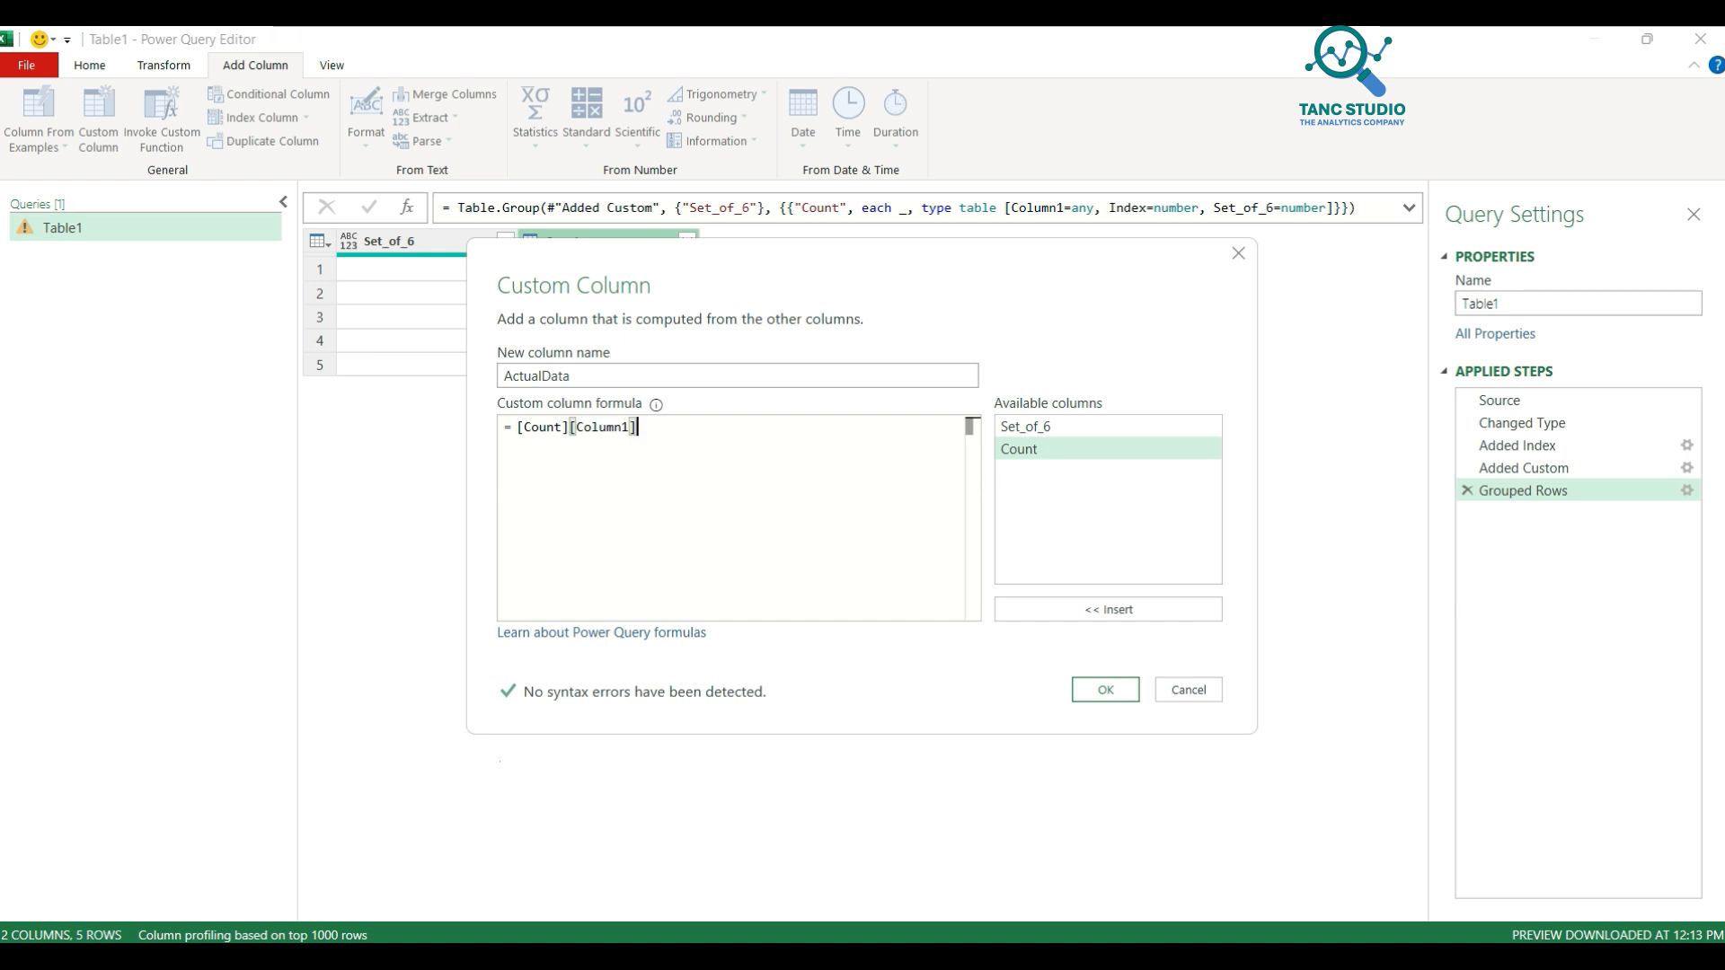
{"action": "key", "text": "Return"}
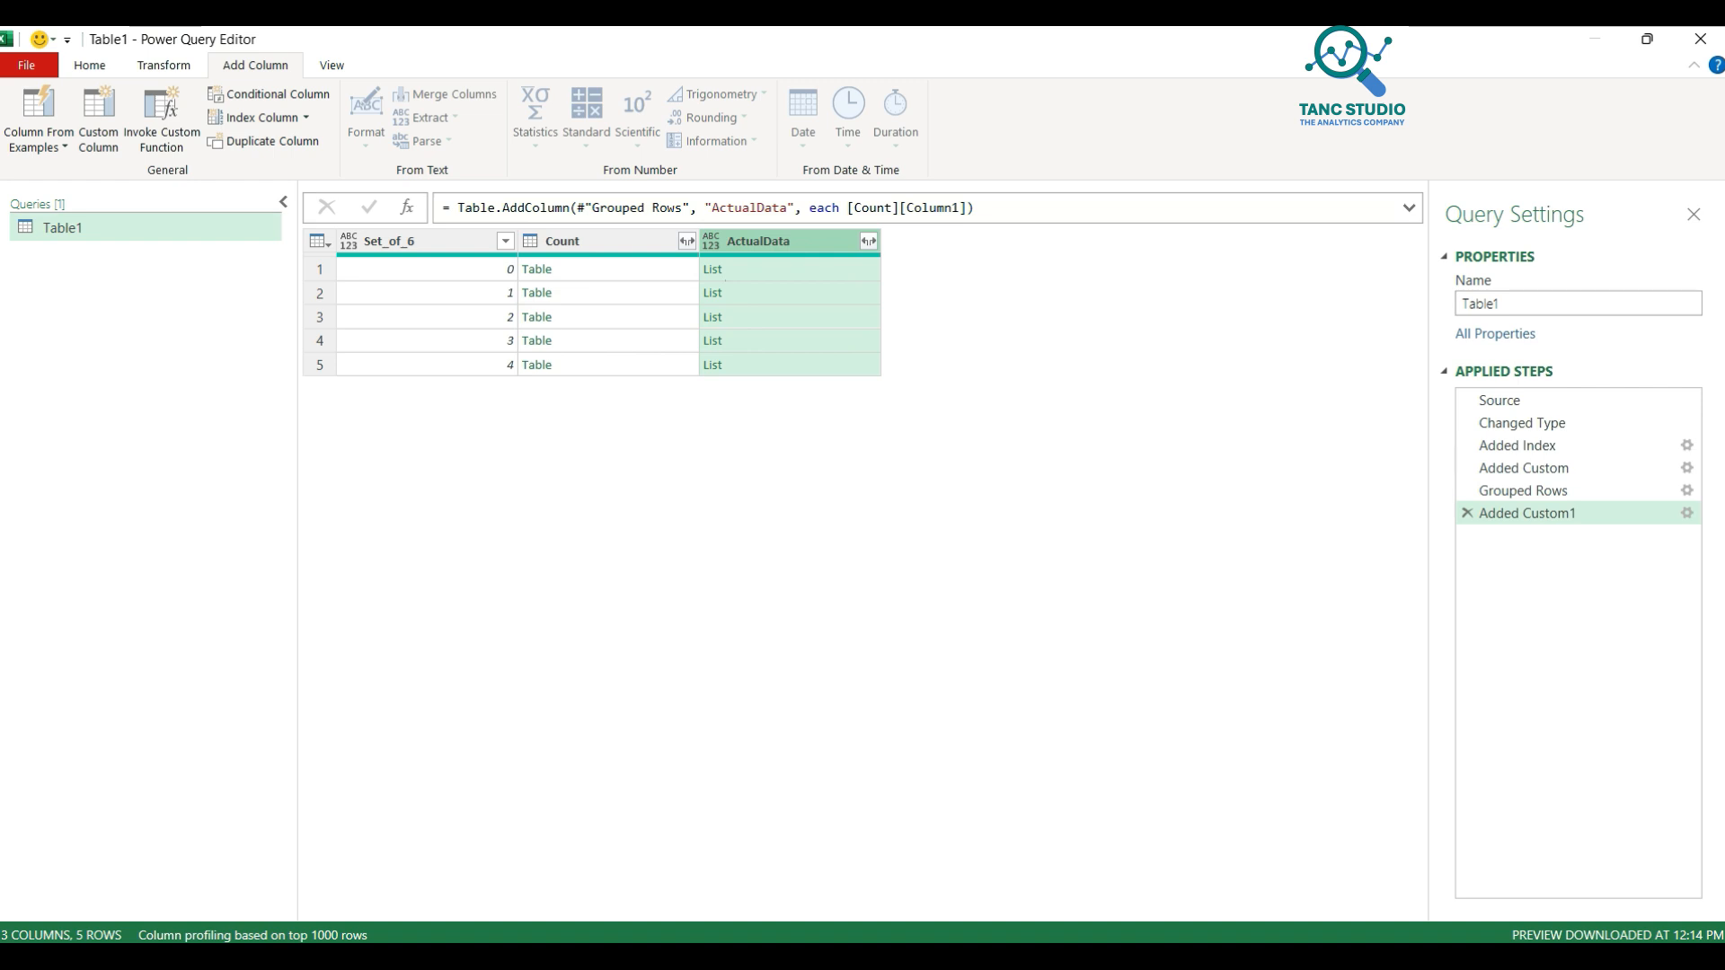
Inspect the contents of the first row's ActualData list, and delete the drill-down query step.
{"action": "left_click", "coordinate": [717, 269]}
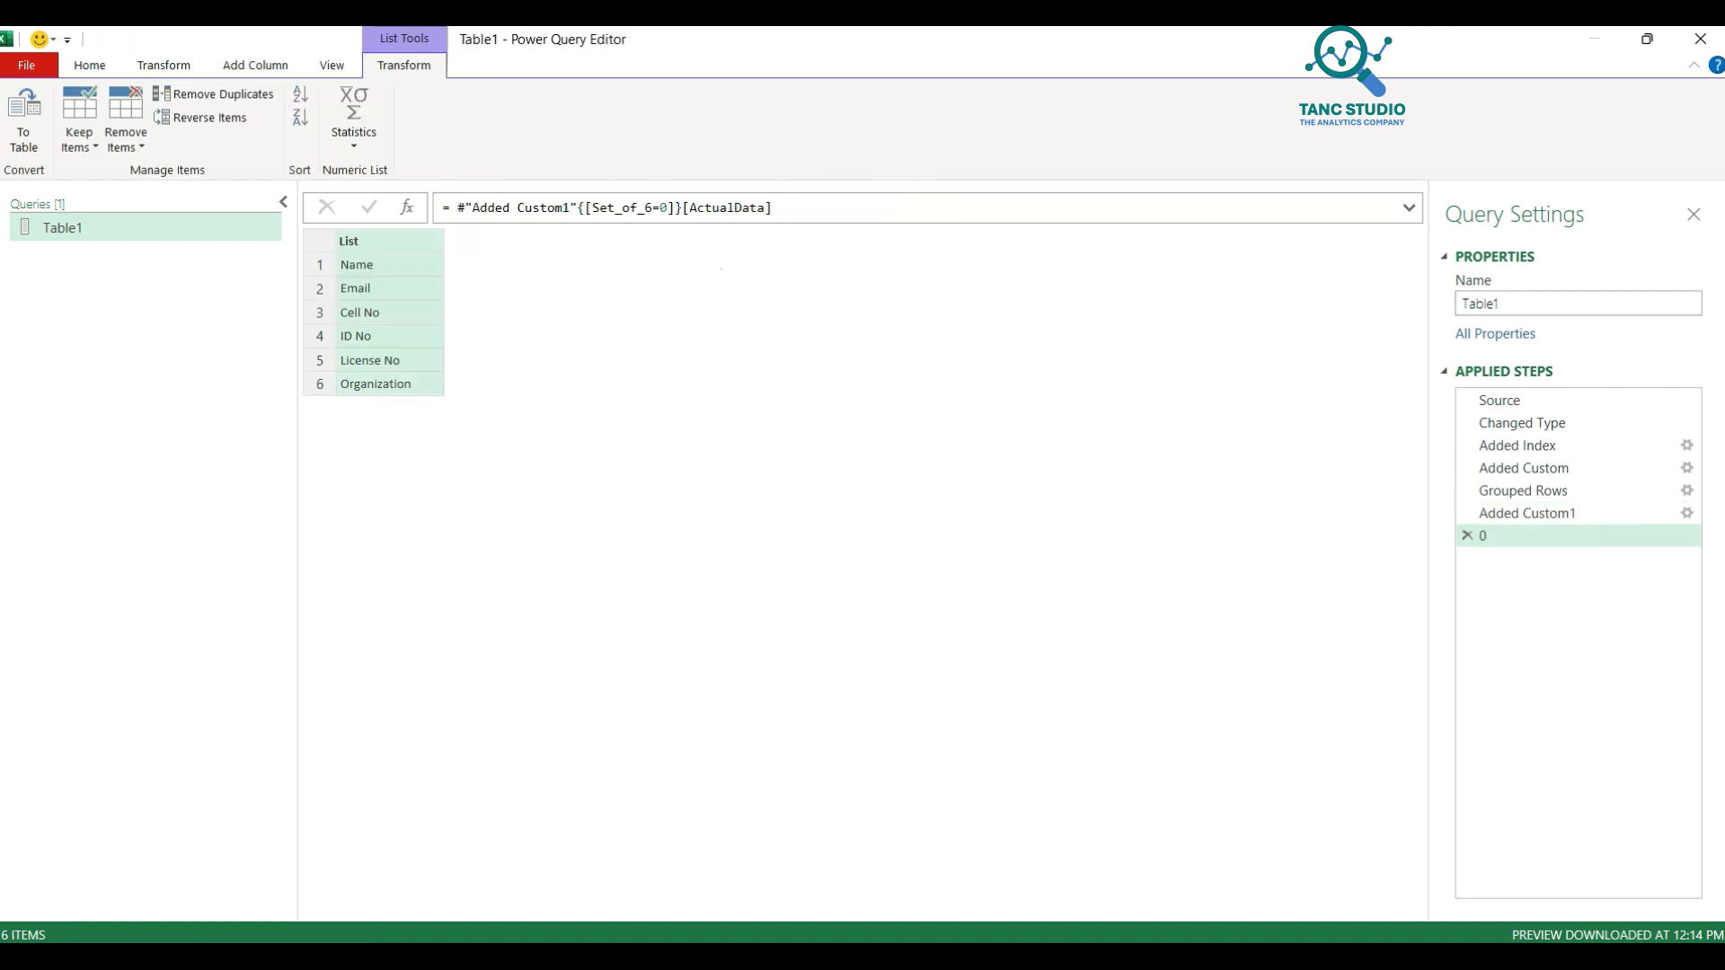
{"action": "left_click", "coordinate": [1467, 536]}
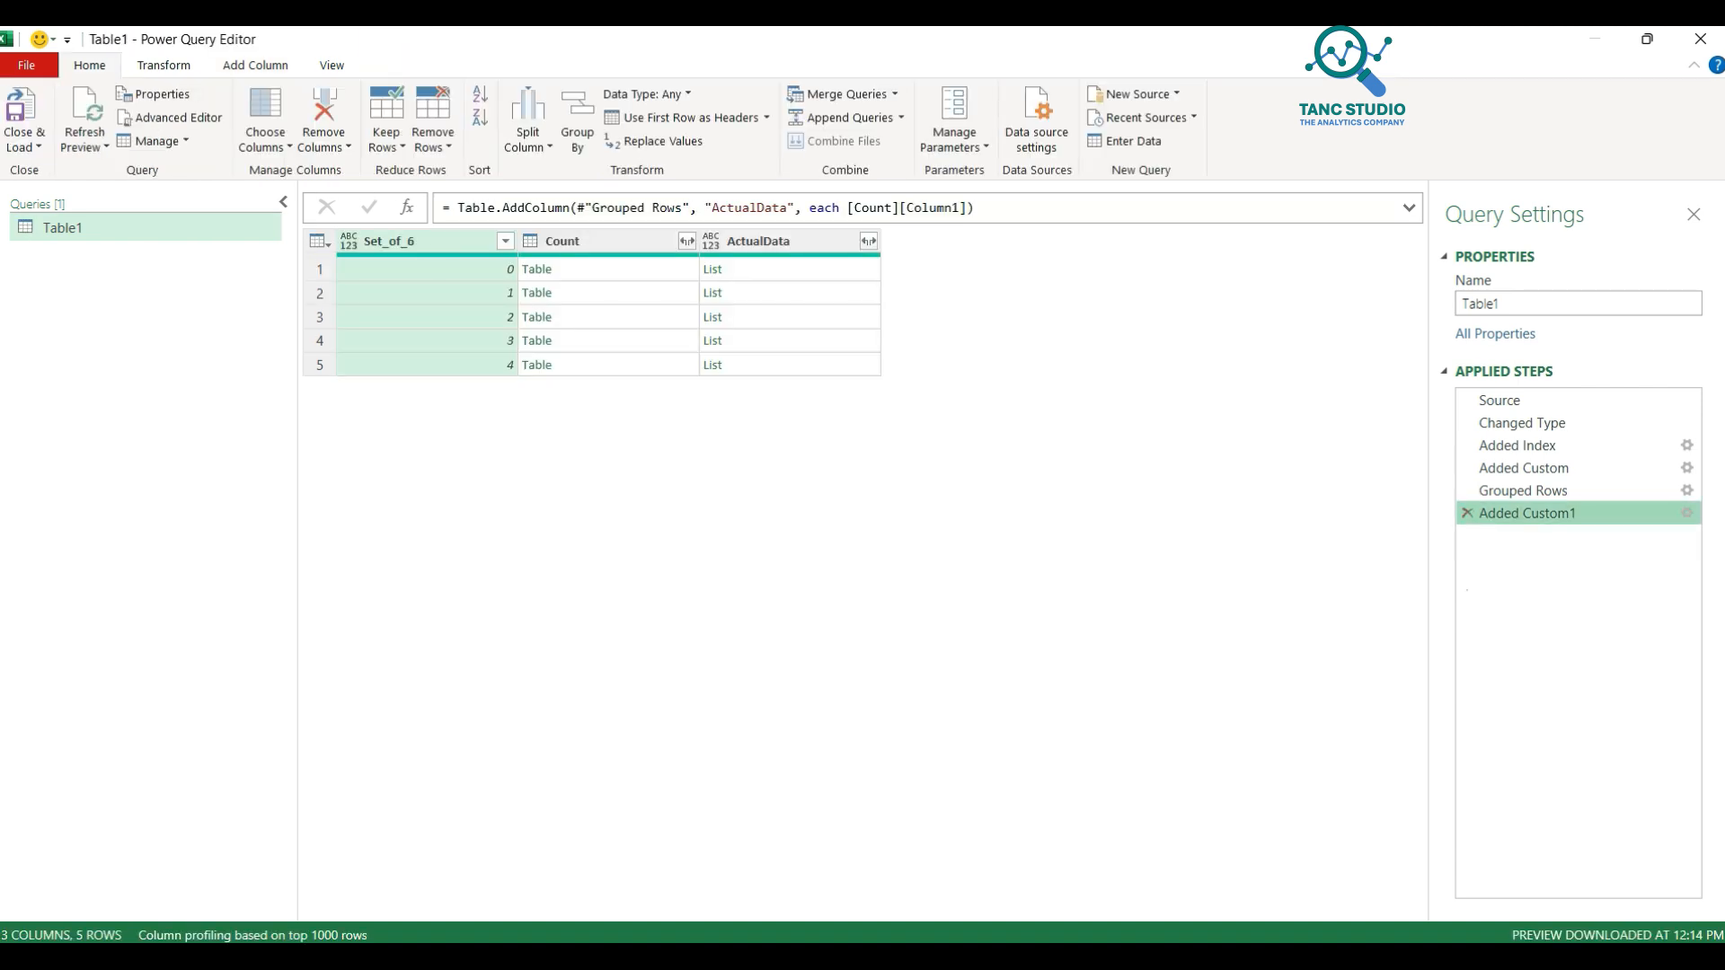
Extract the ActualData list values into text joined with the Comma delimiter, and widen the column to show the full text.
{"action": "left_click", "coordinate": [759, 241]}
{"action": "left_click", "coordinate": [868, 241]}
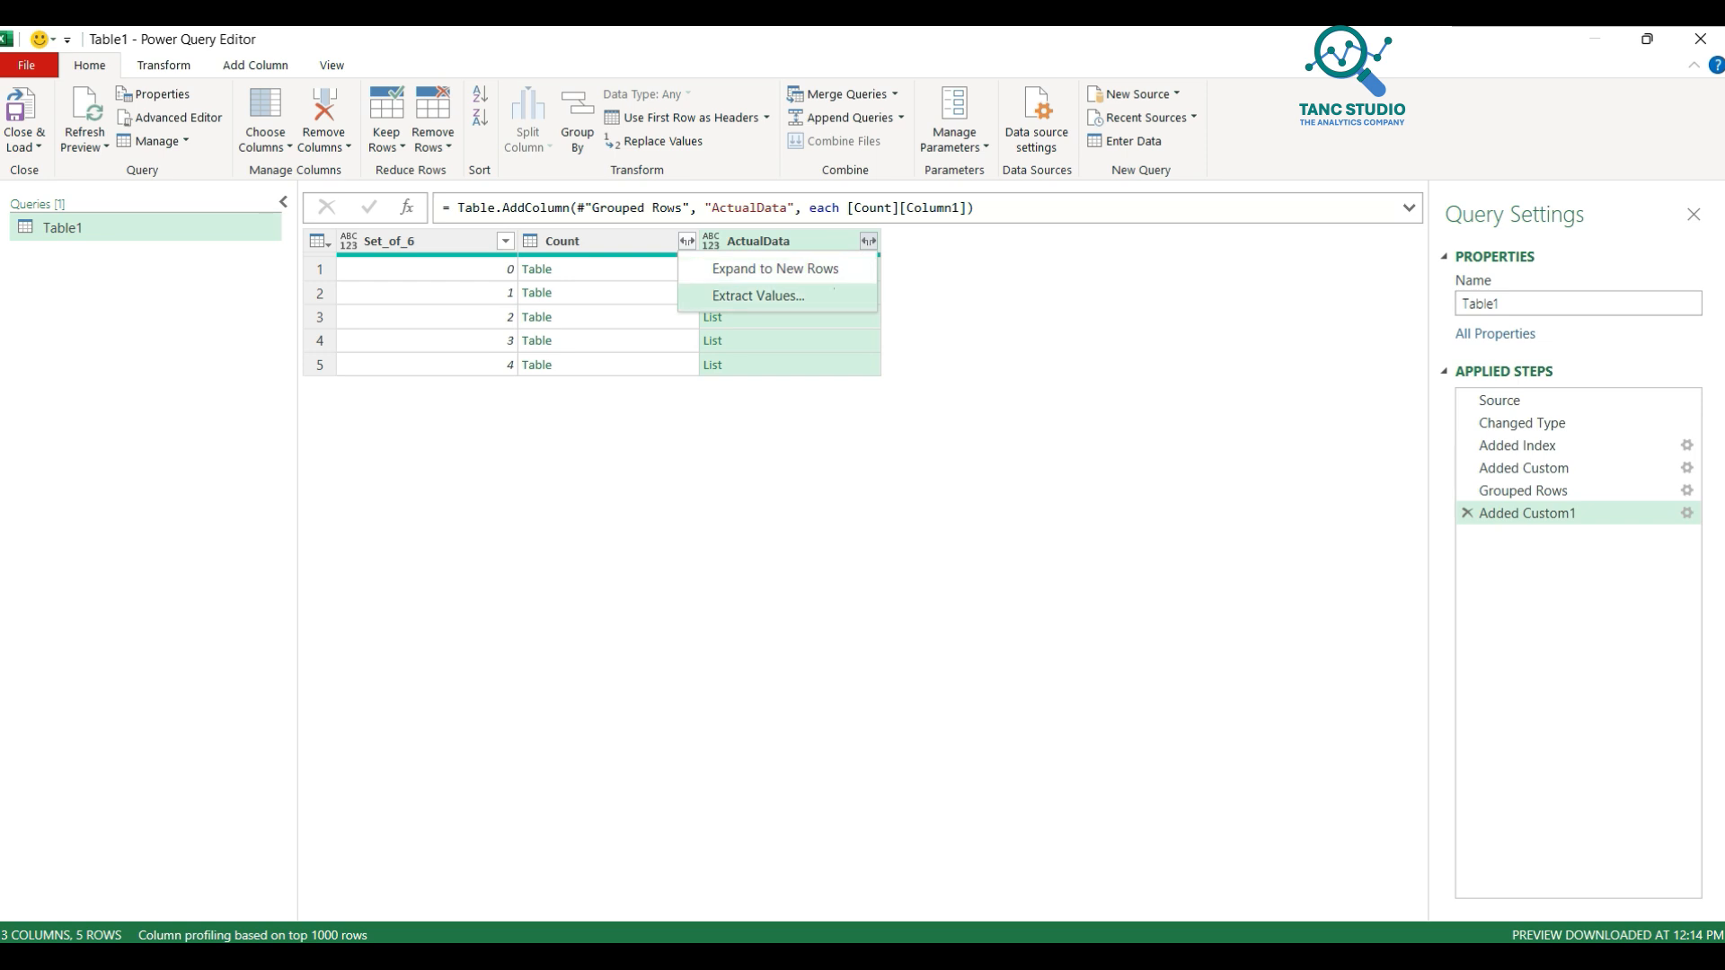
{"action": "left_click", "coordinate": [758, 292]}
{"action": "left_click", "coordinate": [628, 476]}
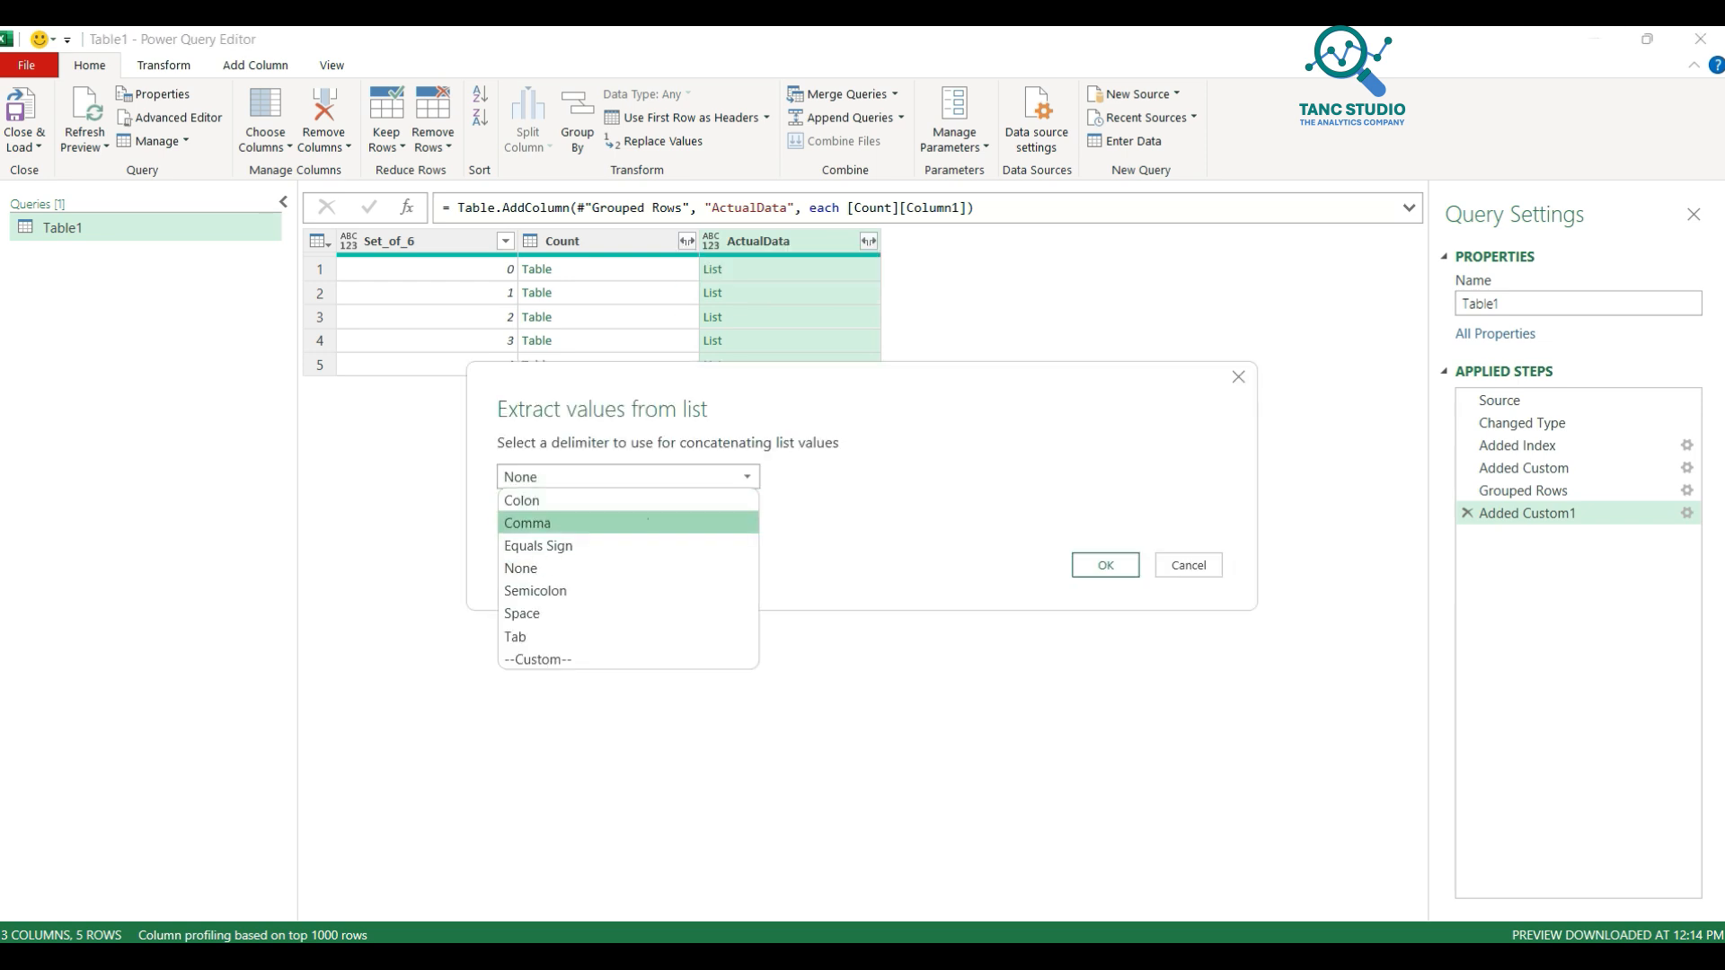
{"action": "left_click", "coordinate": [539, 522]}
{"action": "left_click", "coordinate": [1105, 564]}
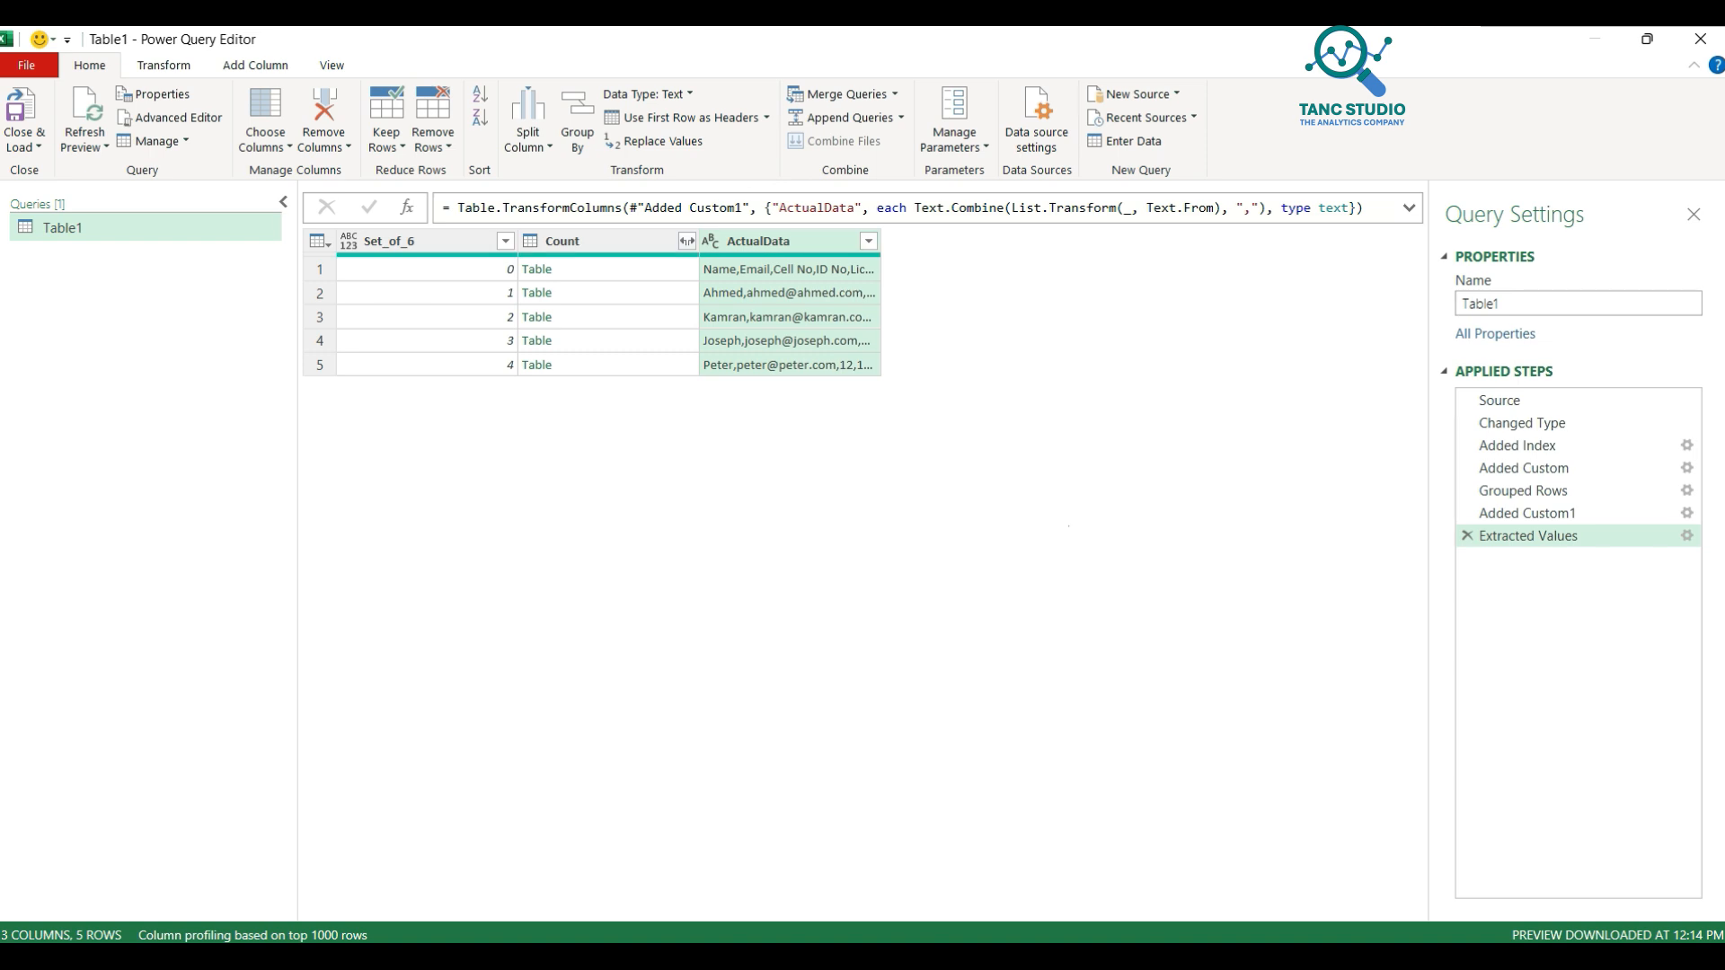
{"action": "left_click_drag", "start_coordinate": [880, 240], "coordinate": [1062, 241]}
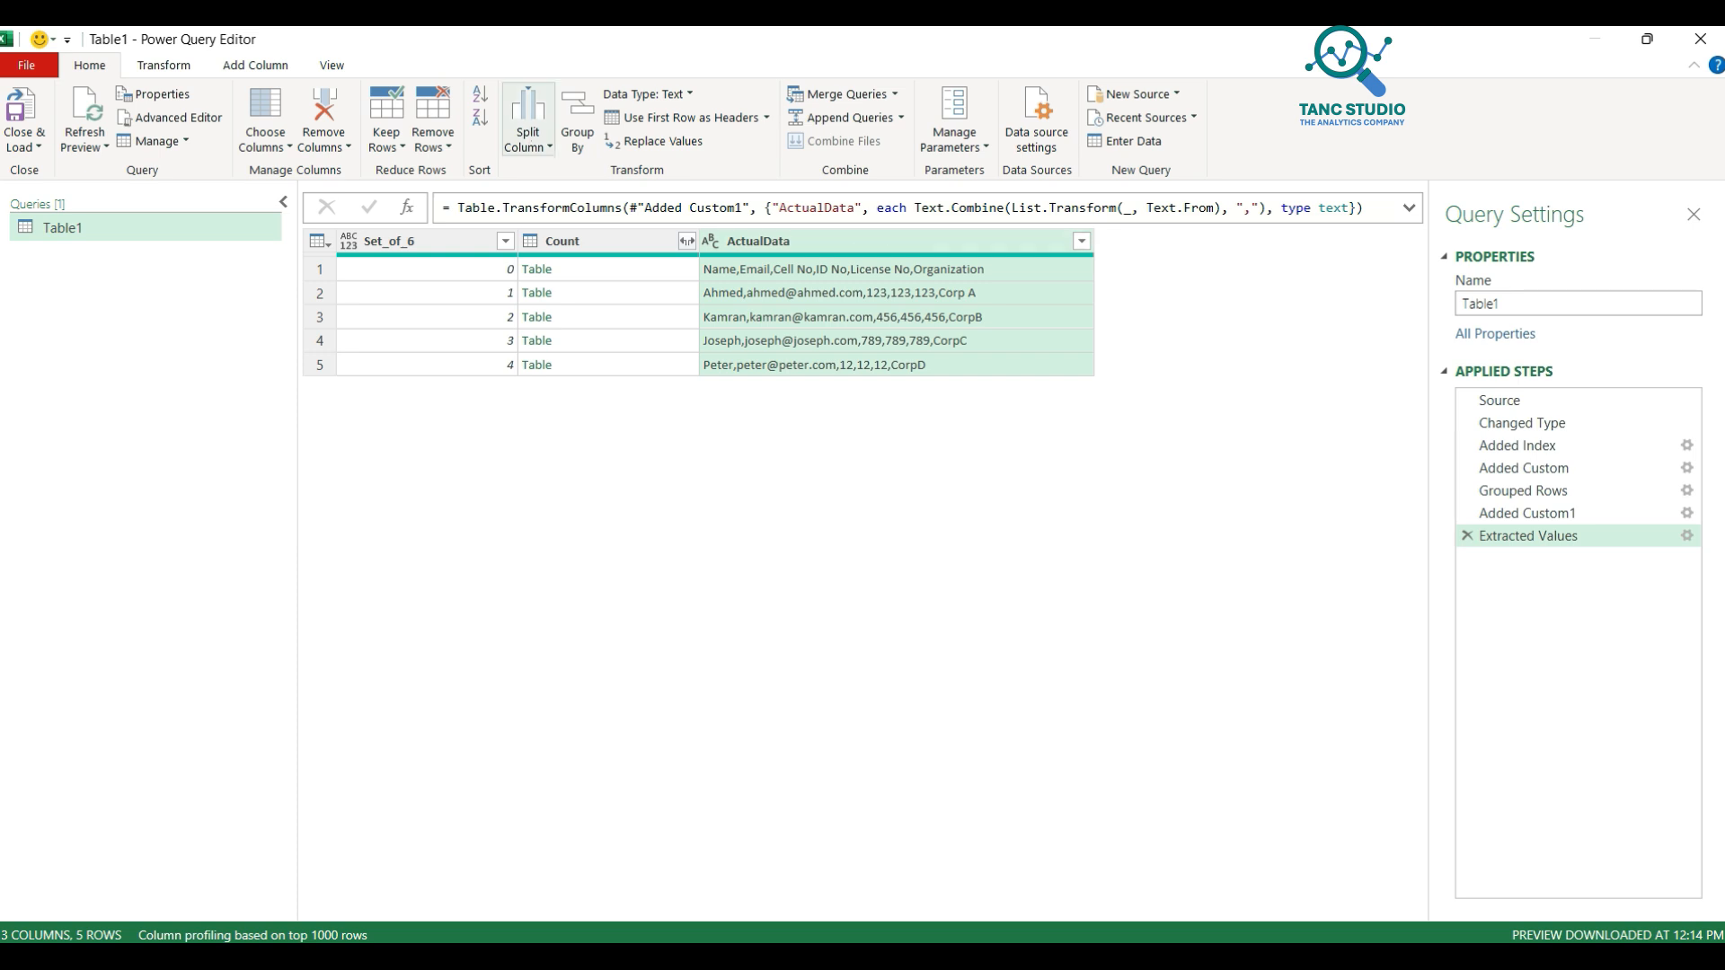
Split the ActualData column by comma at each occurrence of the delimiter, with the quote character set to None.
{"action": "left_click", "coordinate": [533, 139]}
{"action": "left_click", "coordinate": [553, 172]}
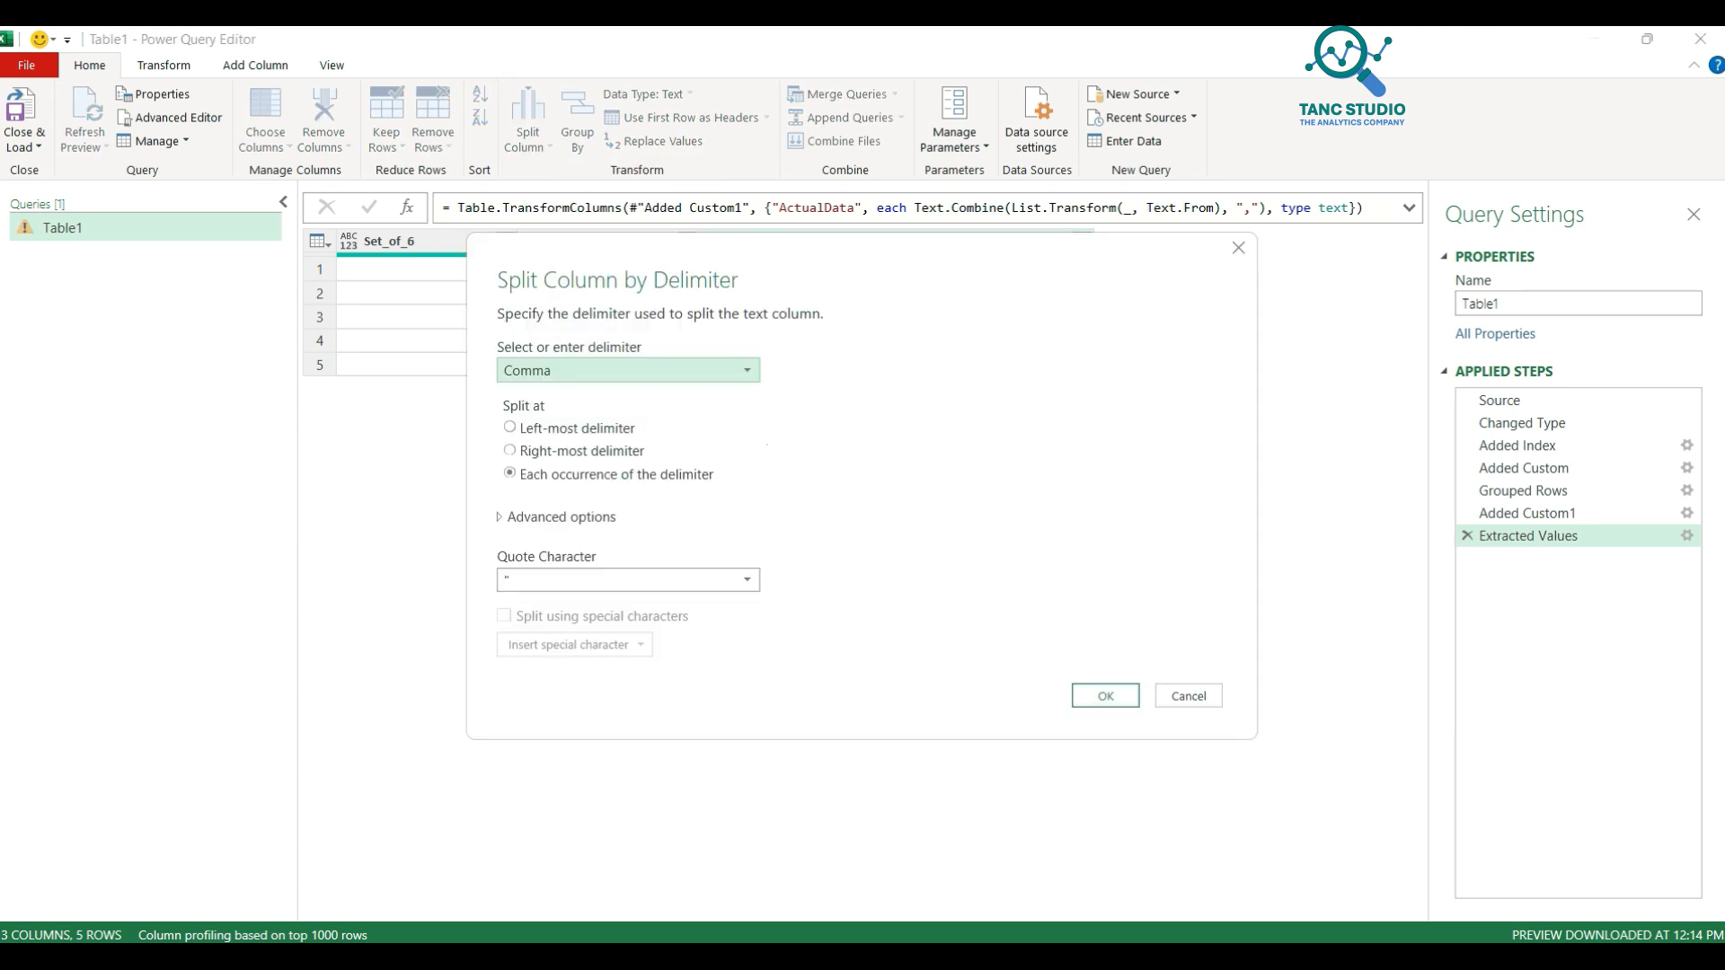
{"action": "left_click", "coordinate": [629, 580]}
{"action": "left_click", "coordinate": [620, 601]}
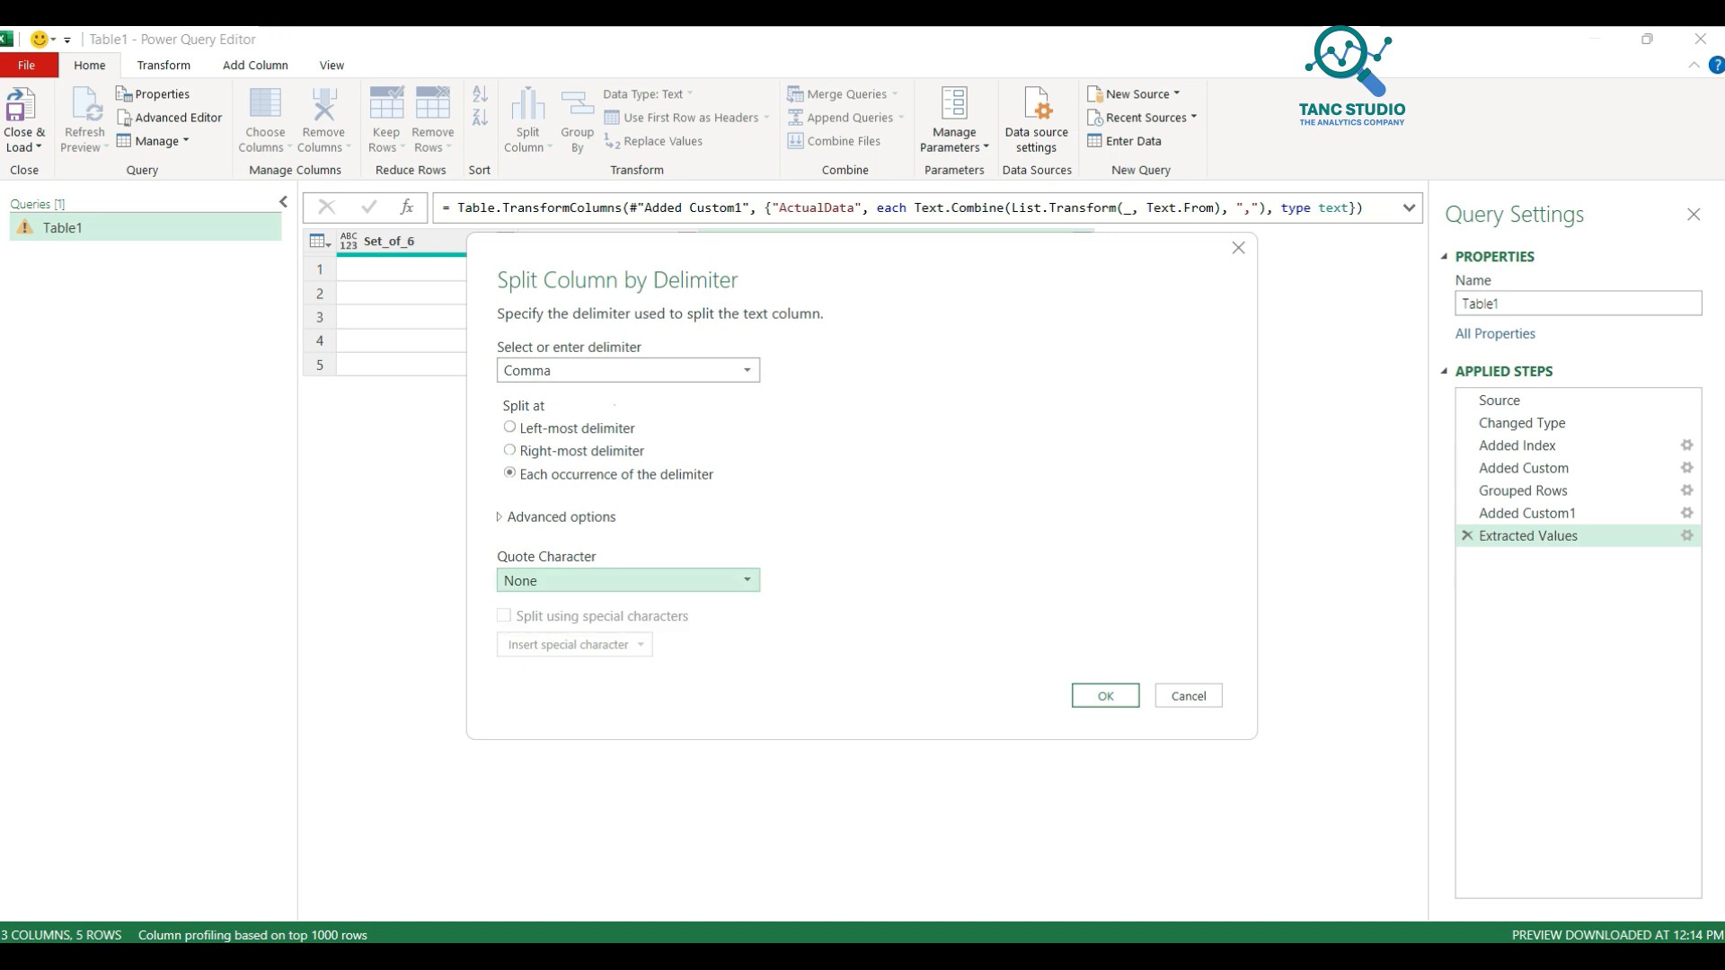
{"action": "left_click", "coordinate": [1105, 695]}
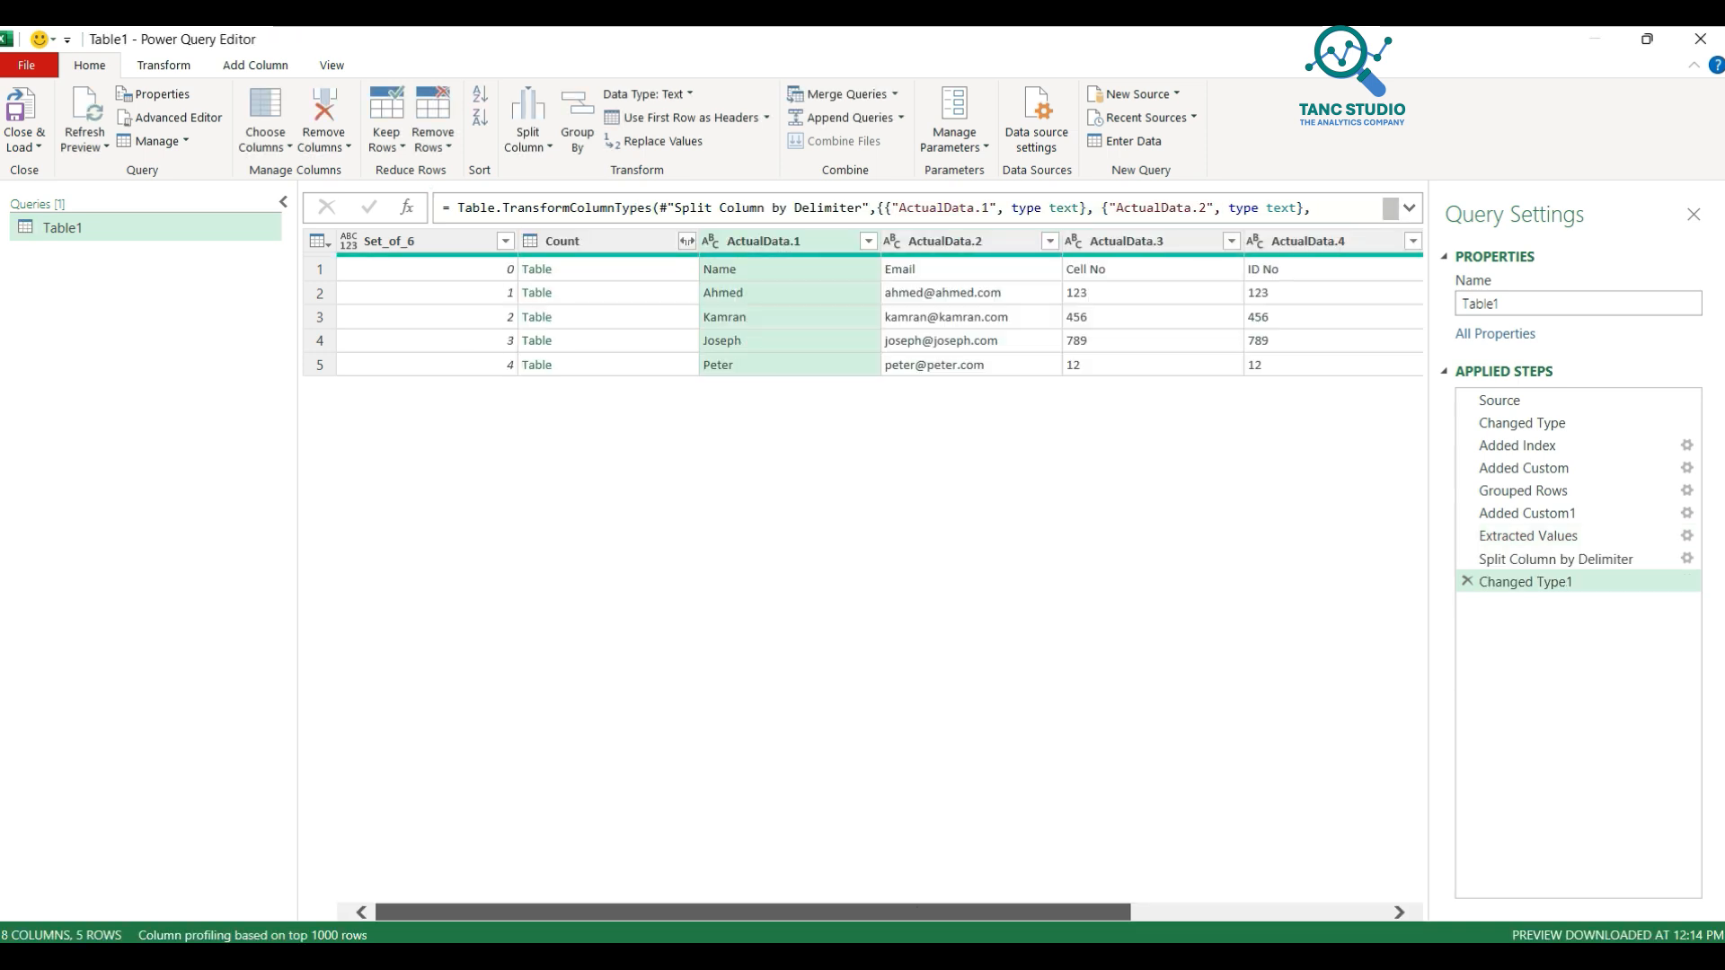
Remove the Set_of_6 and Count columns, keeping only the split ActualData columns.
{"action": "scroll", "coordinate": [863, 315], "scroll_direction": "right", "scroll_amount": 5}
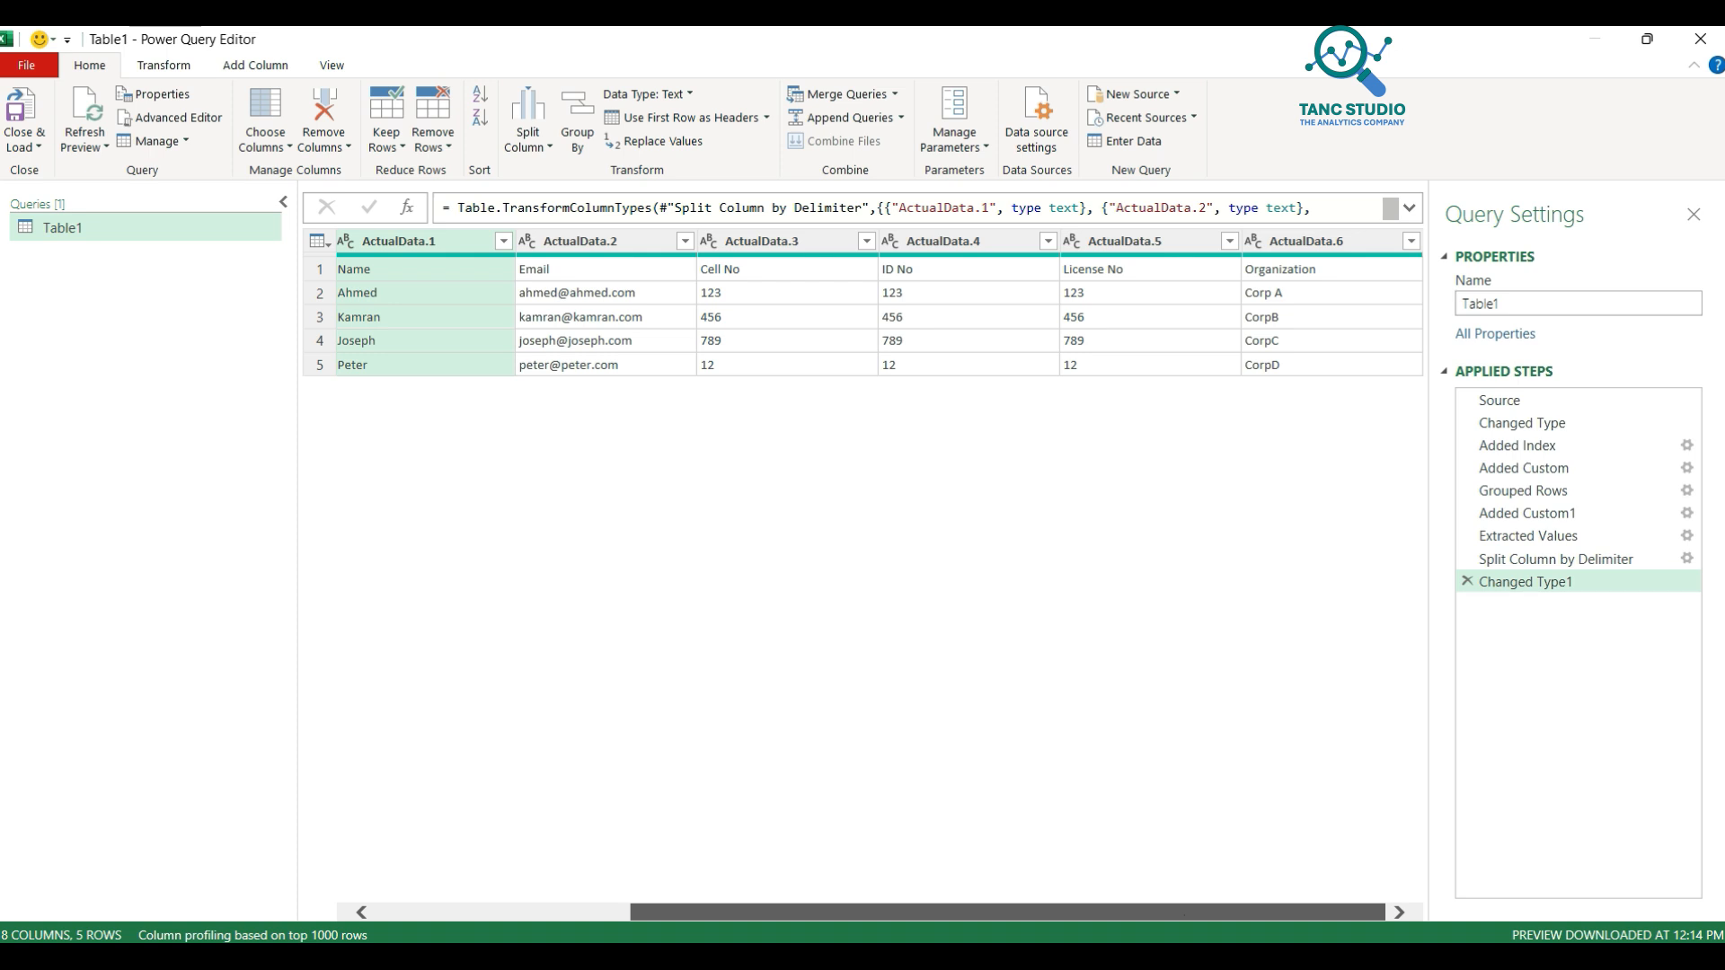
{"action": "scroll", "coordinate": [862, 314], "scroll_direction": "left", "scroll_amount": 5}
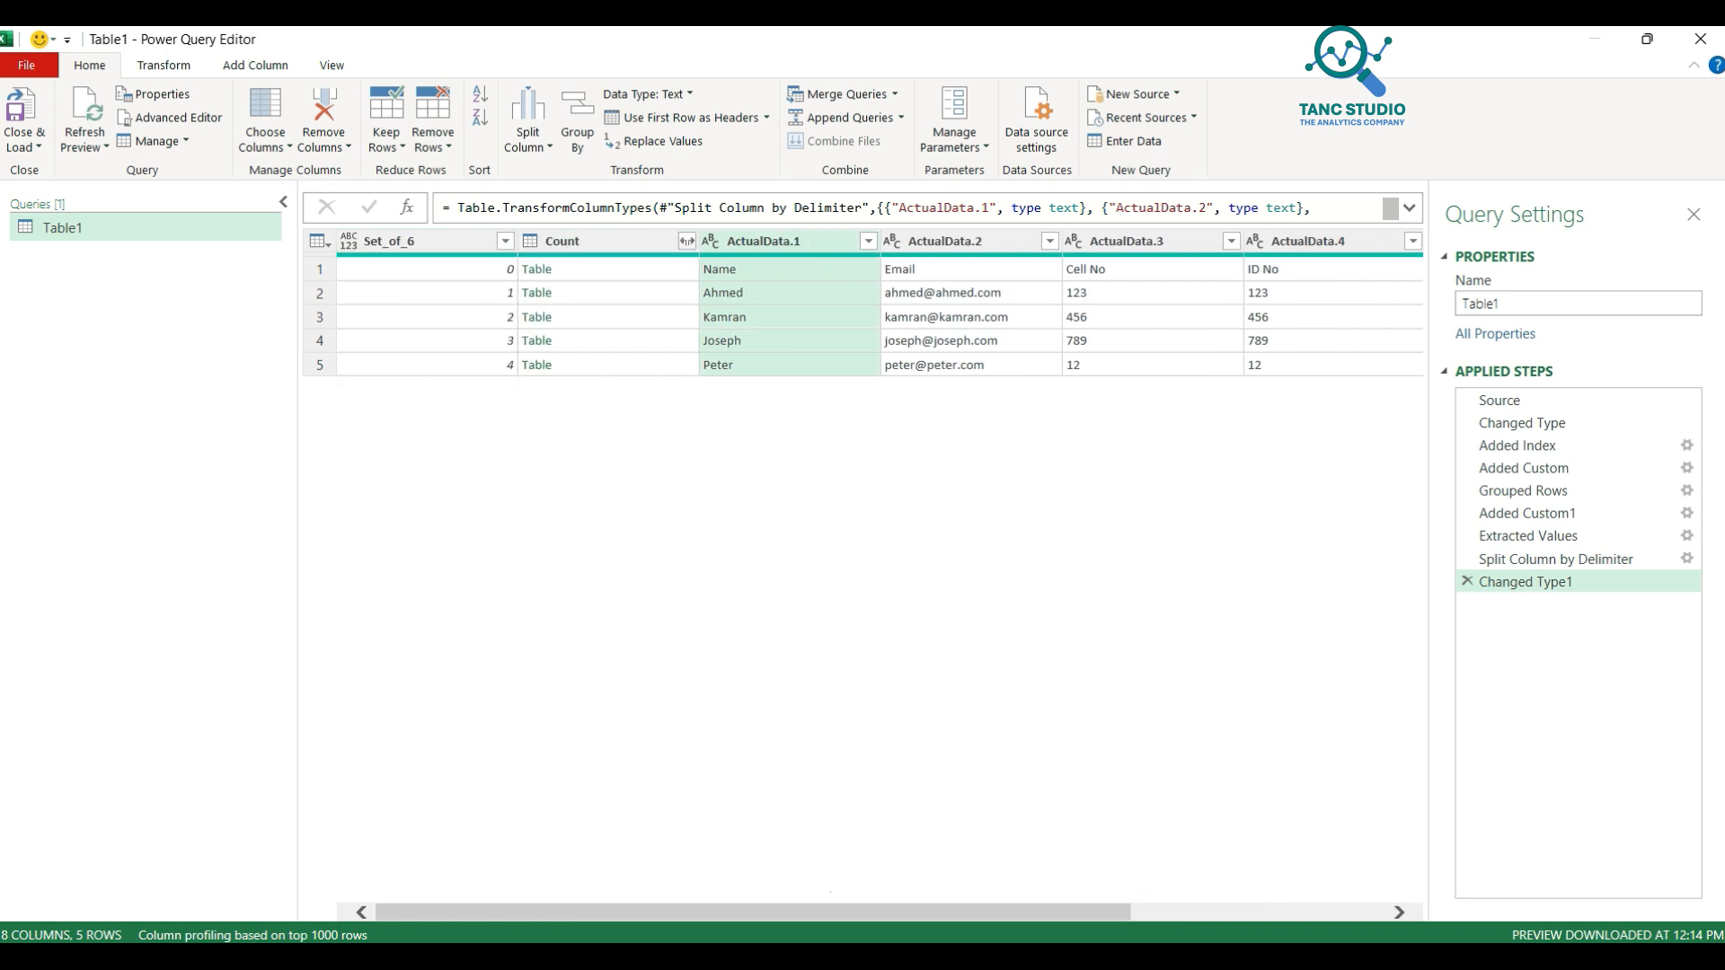
{"action": "left_click", "coordinate": [604, 239]}
{"action": "left_click", "coordinate": [351, 241], "text": "ctrl"}
{"action": "right_click", "coordinate": [354, 240]}
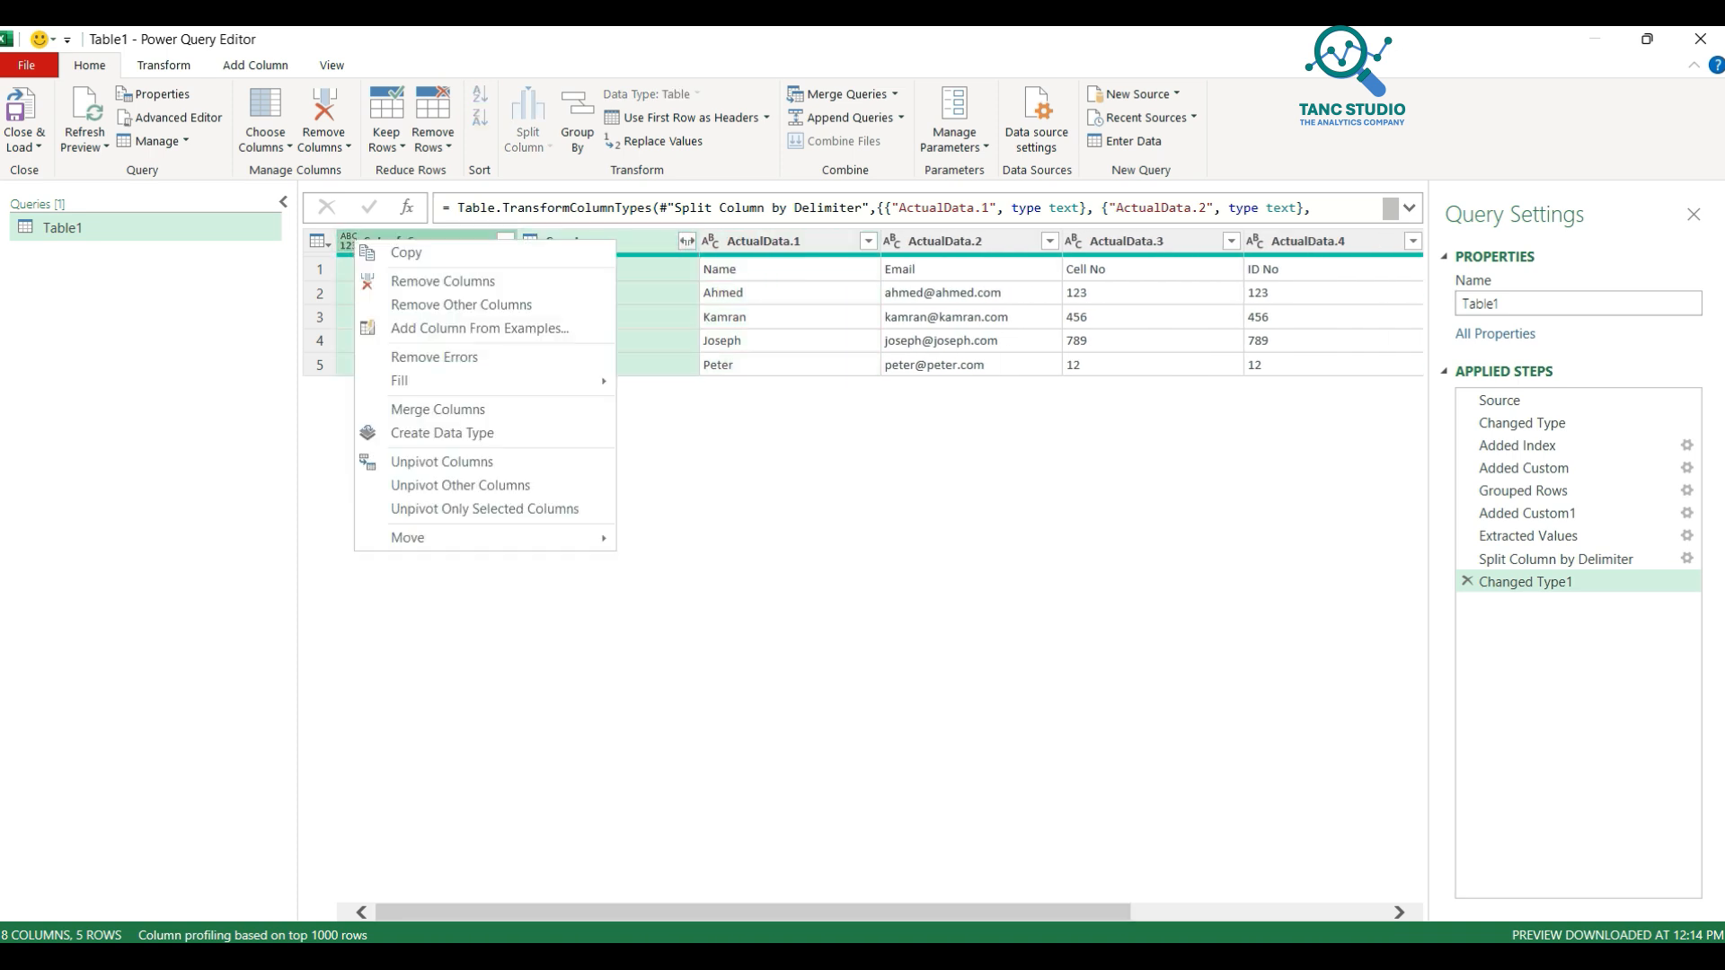
{"action": "left_click", "coordinate": [431, 281]}
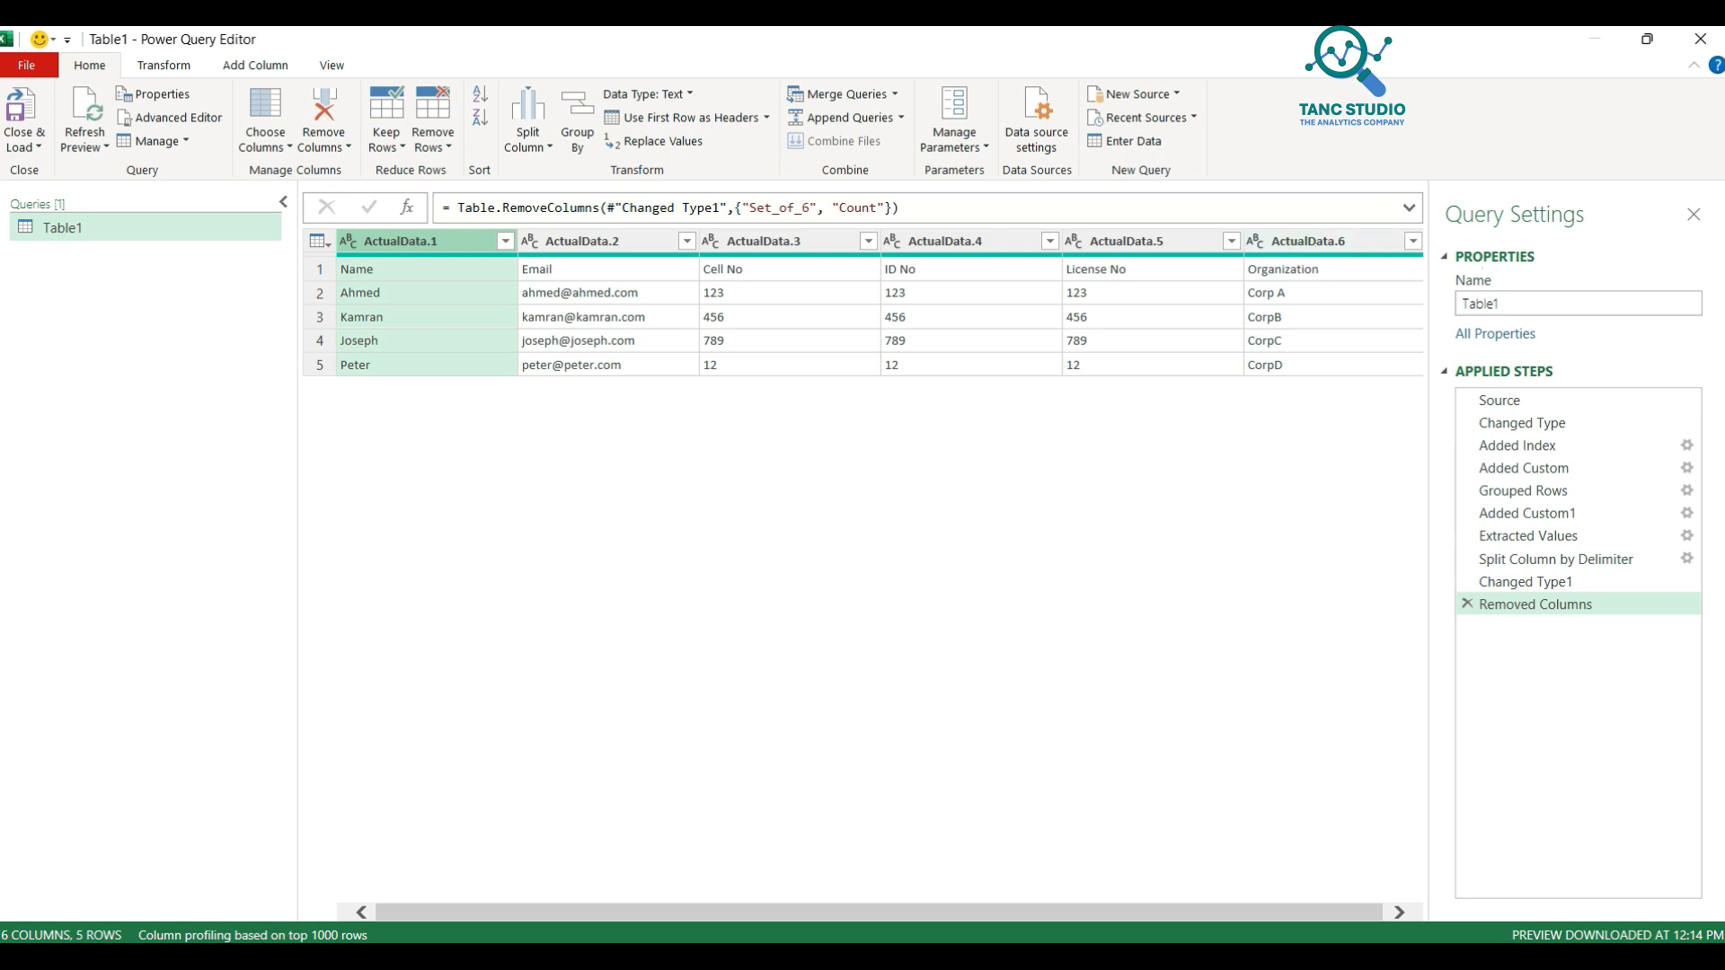
Promote the first row, starting with Name and Email, to column headers.
{"action": "left_click", "coordinate": [405, 270]}
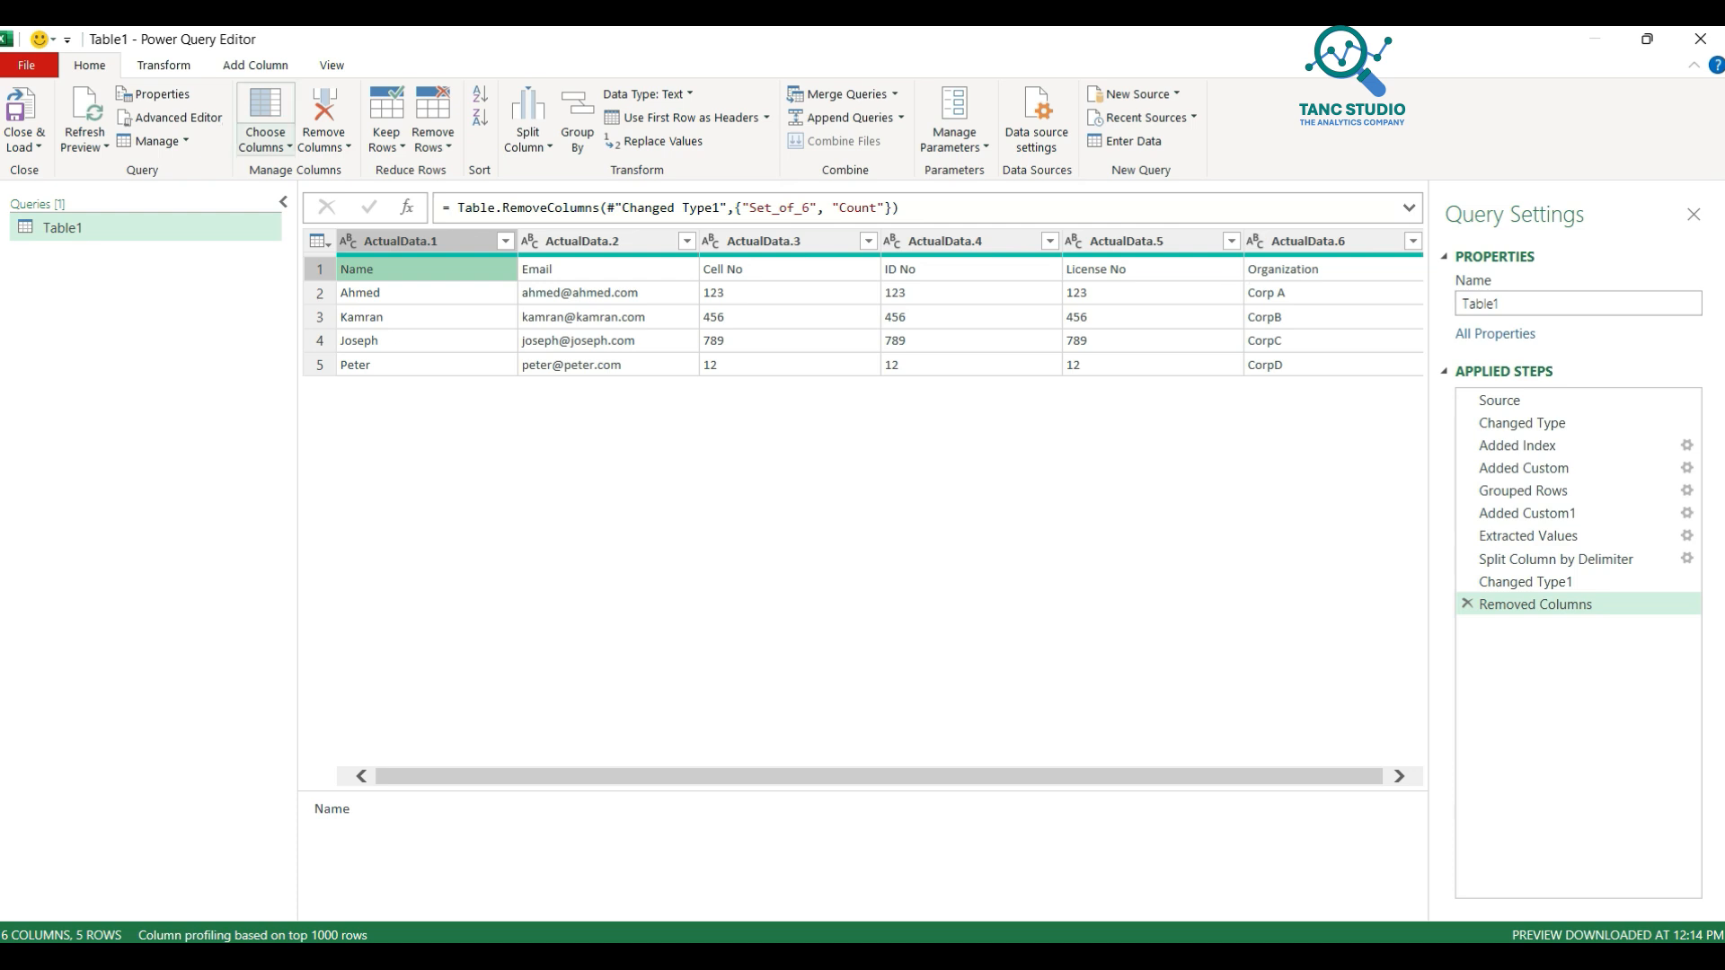
{"action": "left_click", "coordinate": [164, 65]}
{"action": "left_click", "coordinate": [84, 148]}
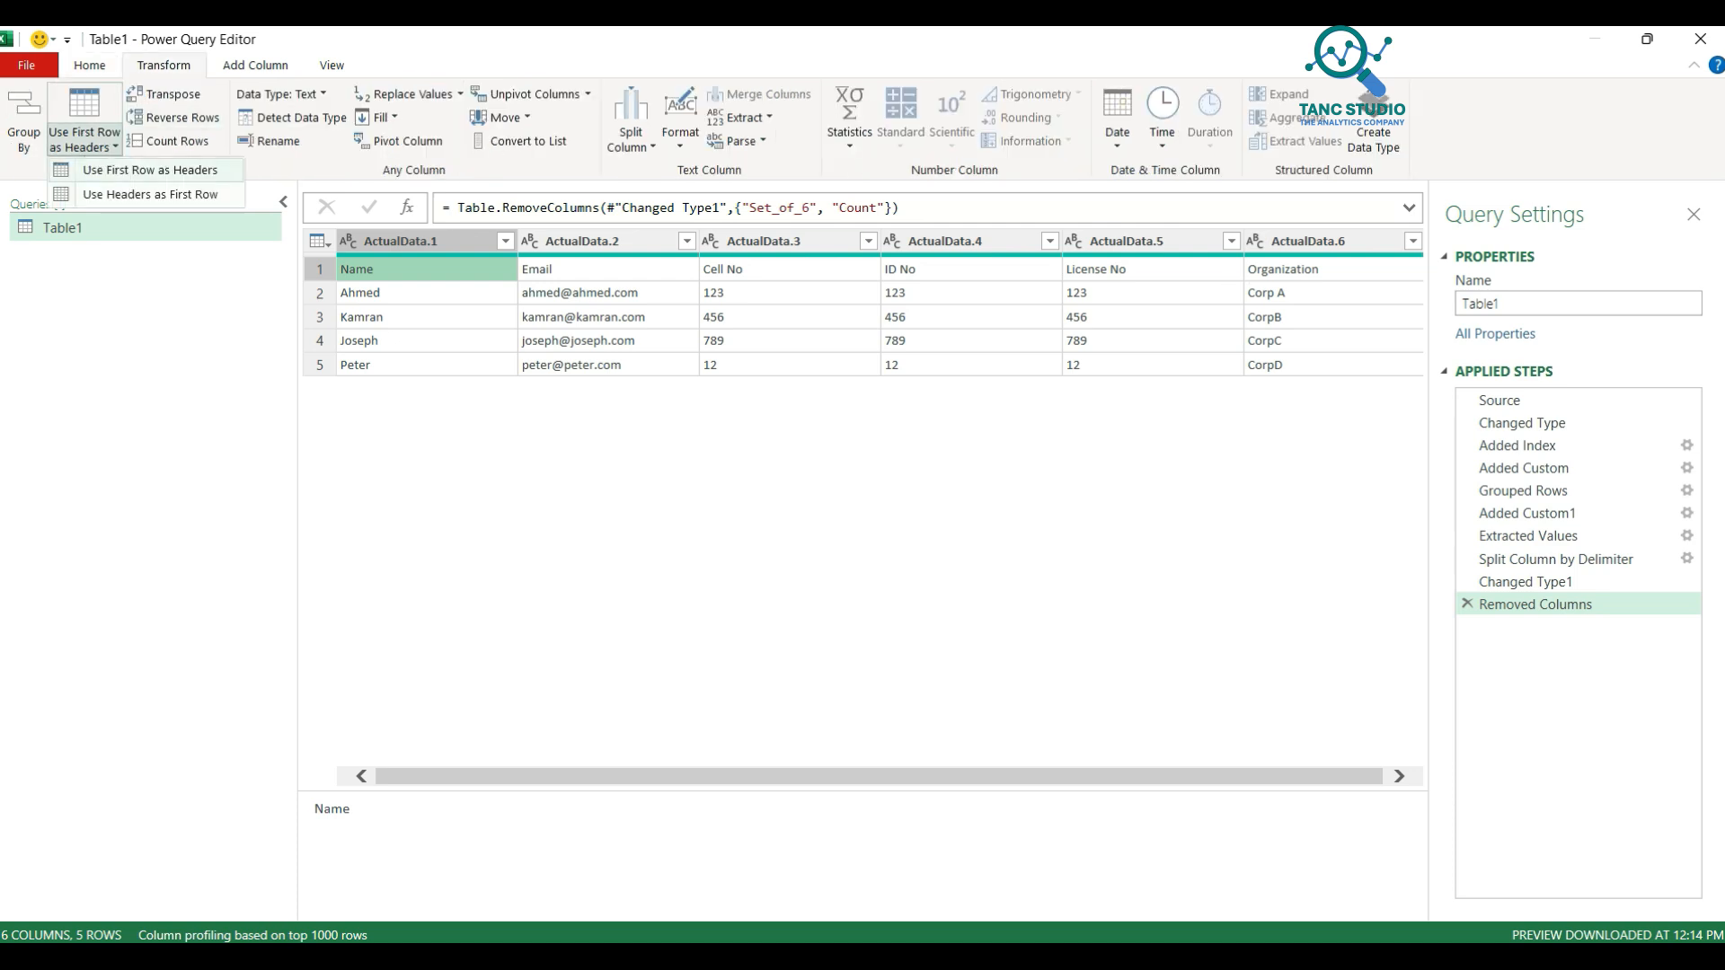
{"action": "left_click", "coordinate": [108, 174]}
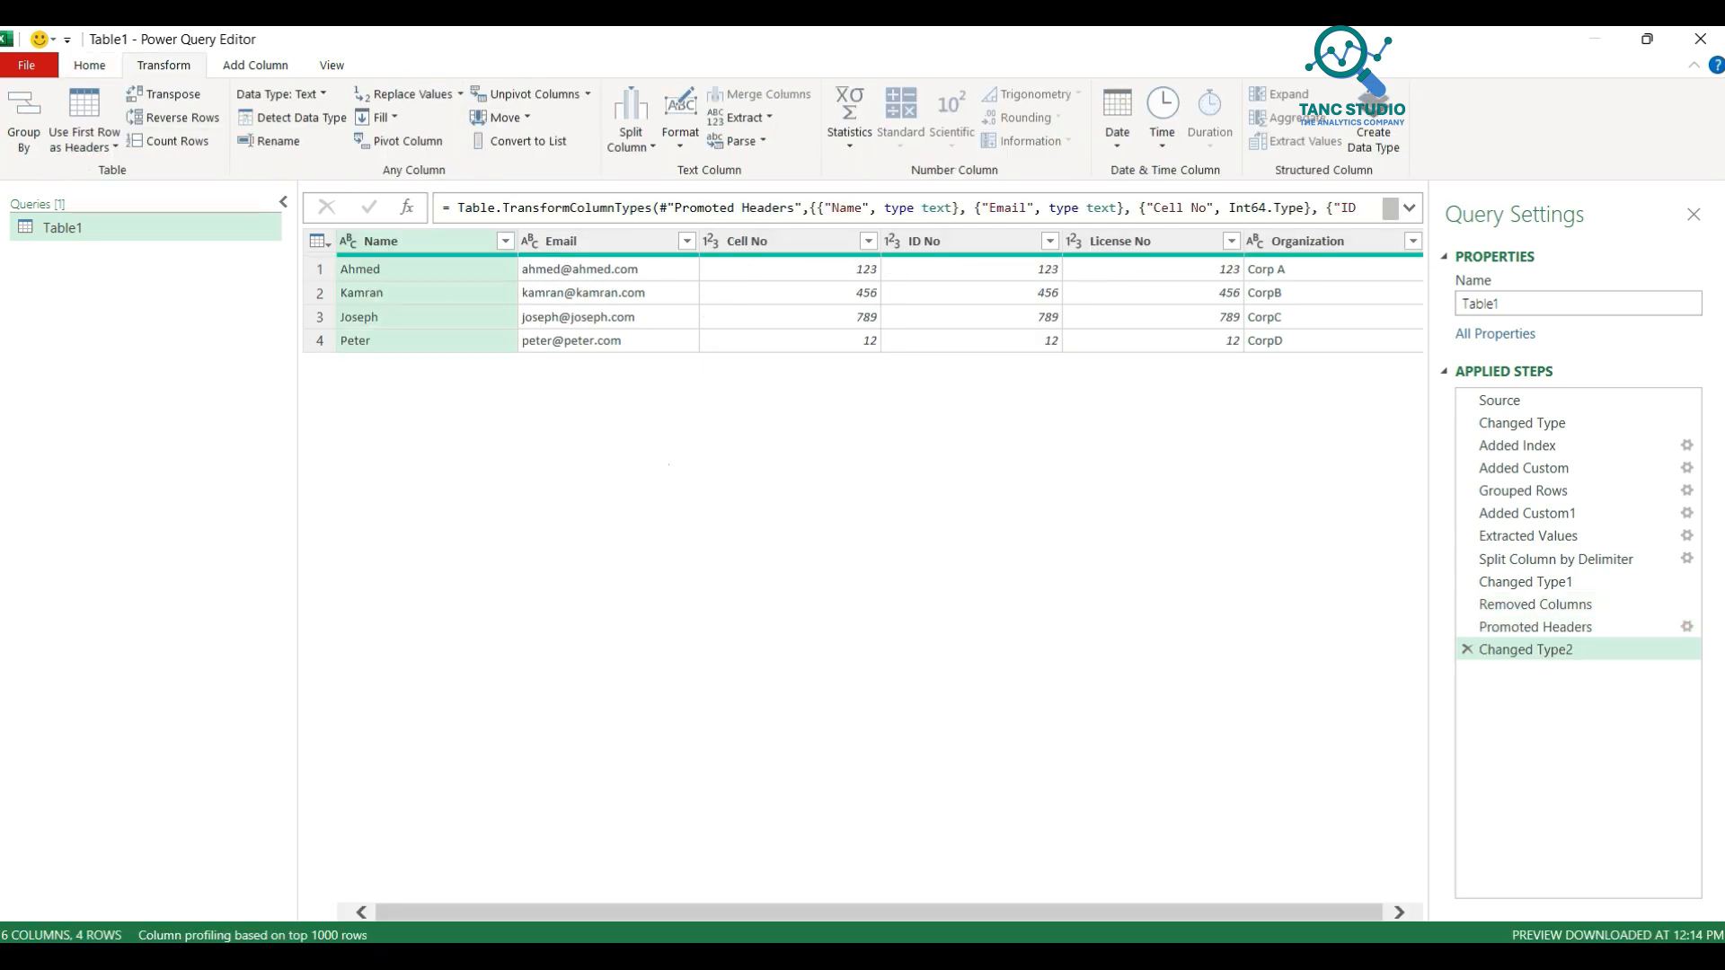
Close and load the query result into a worksheet, and compare it with the original single-column list on Sheet1.
{"action": "left_click", "coordinate": [89, 64]}
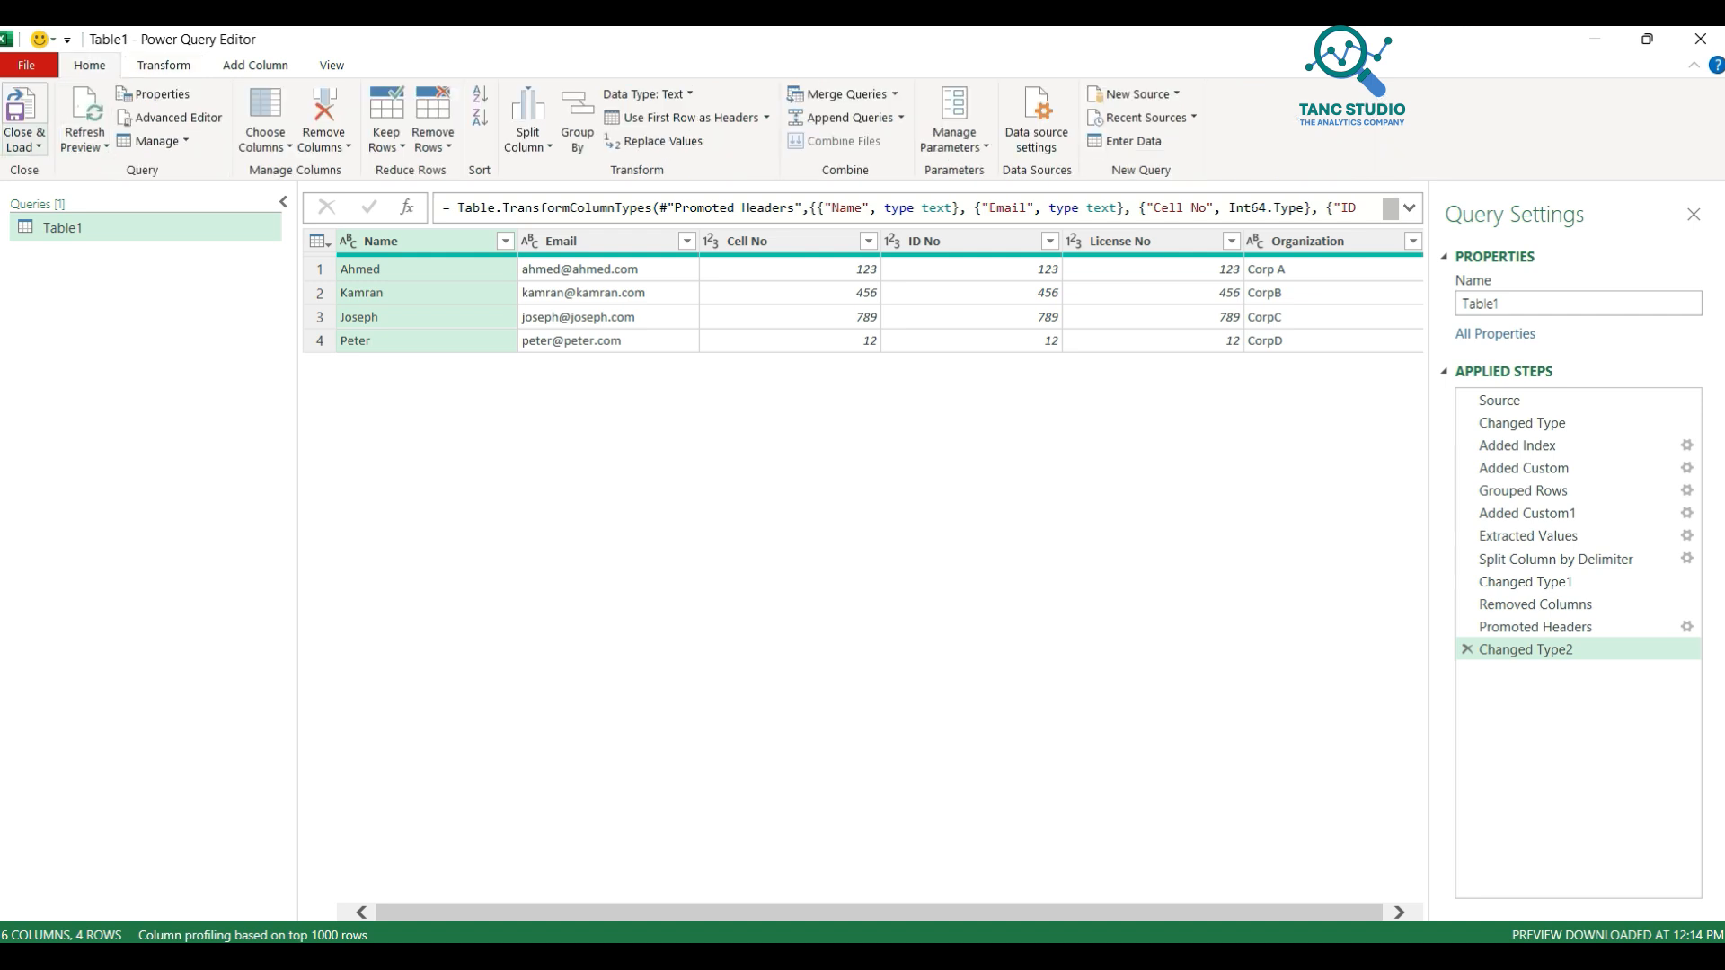
{"action": "left_click", "coordinate": [25, 142]}
{"action": "left_click", "coordinate": [72, 169]}
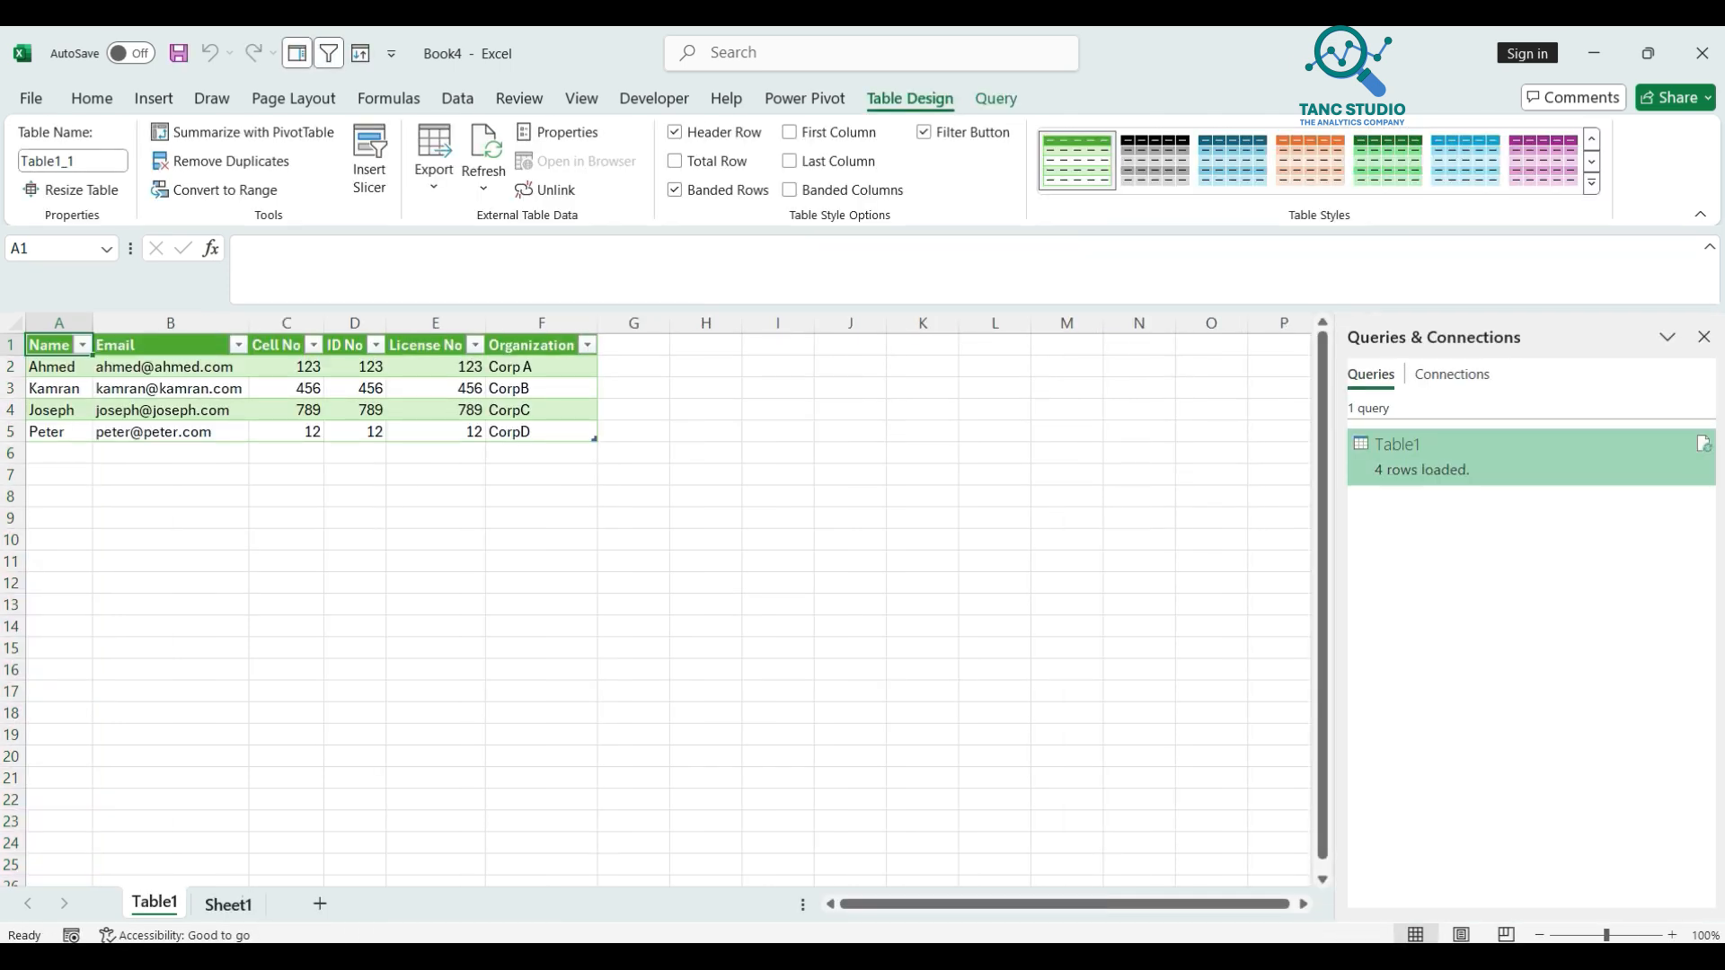
{"action": "left_click", "coordinate": [228, 905]}
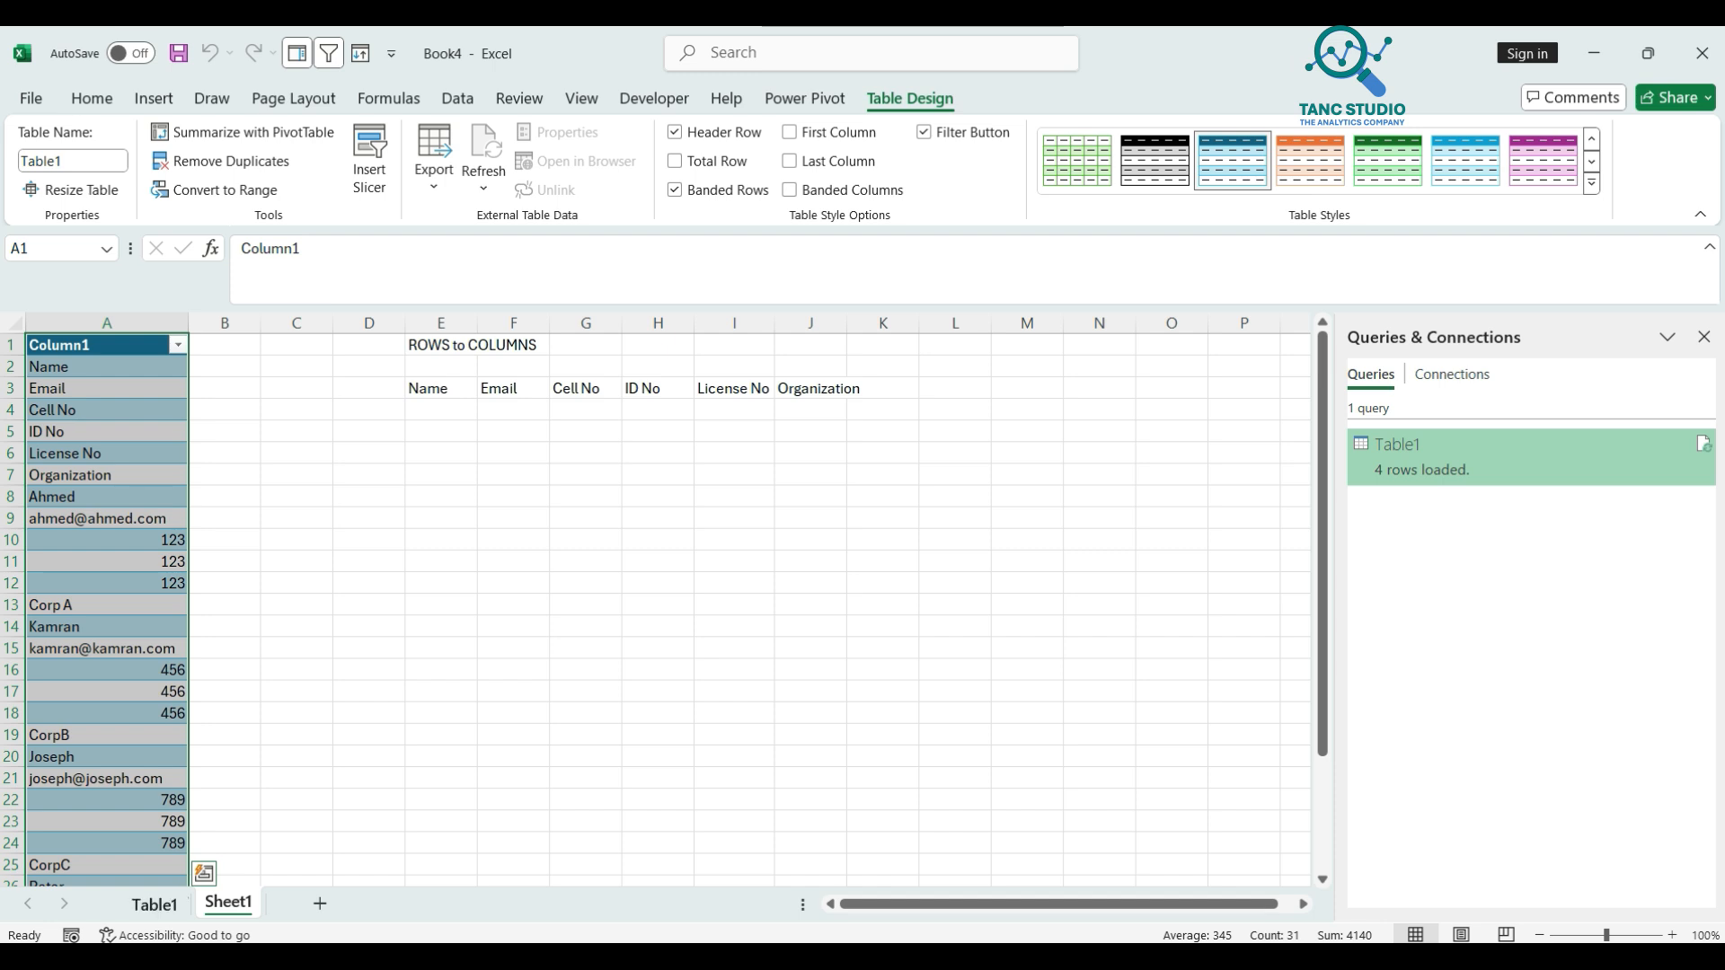
{"action": "left_click", "coordinate": [154, 904]}
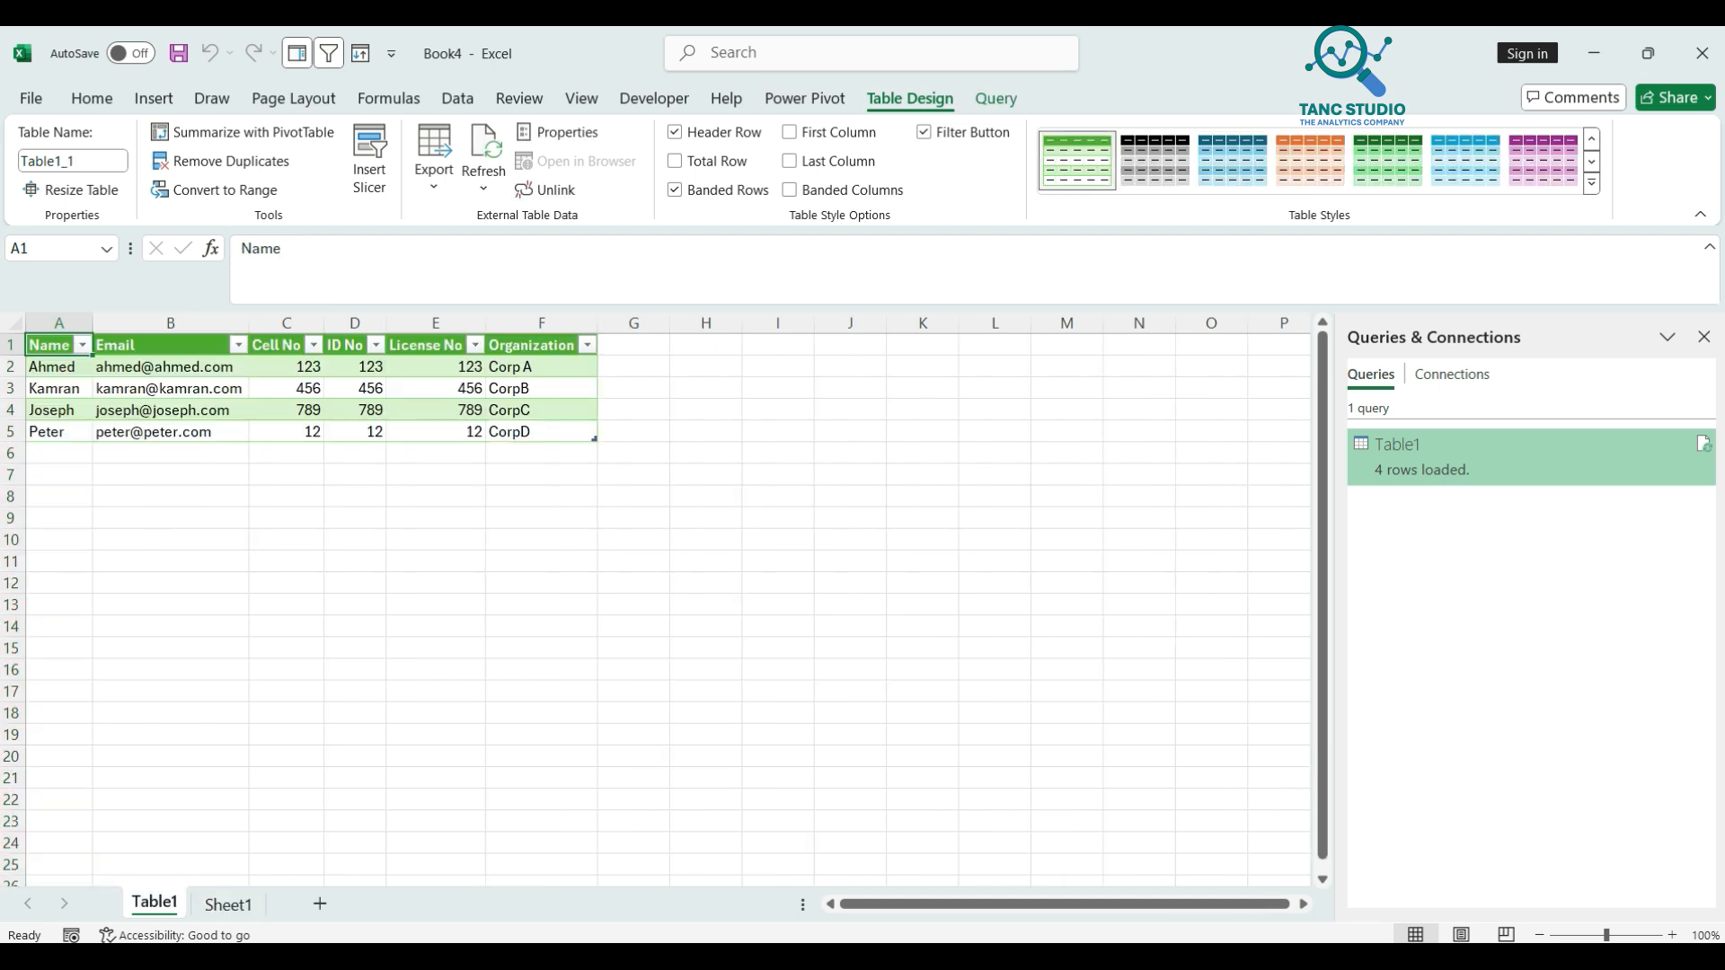